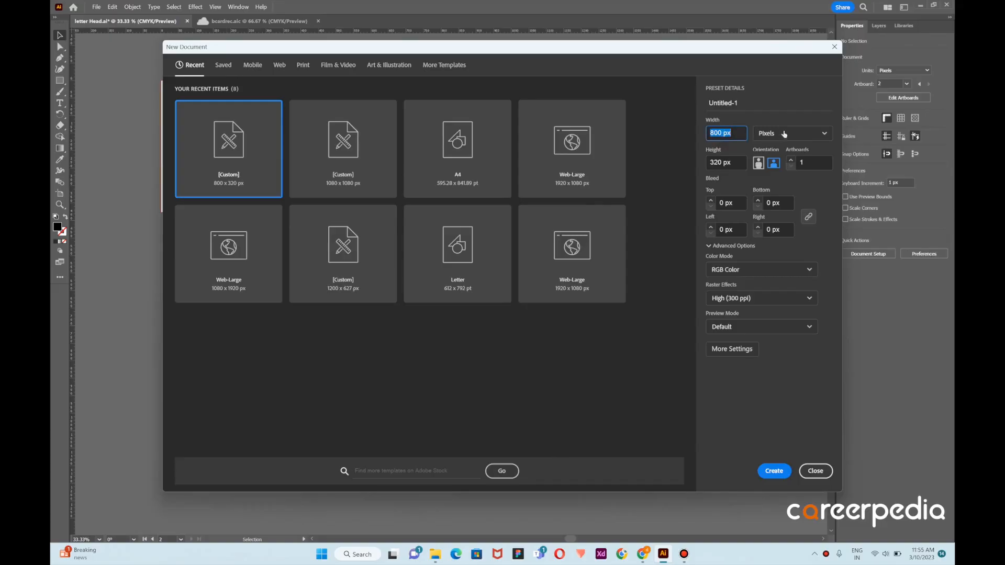
Set the new document's units to inches, with a width of 8.27 in and a height of 11.69 in
click(794, 134)
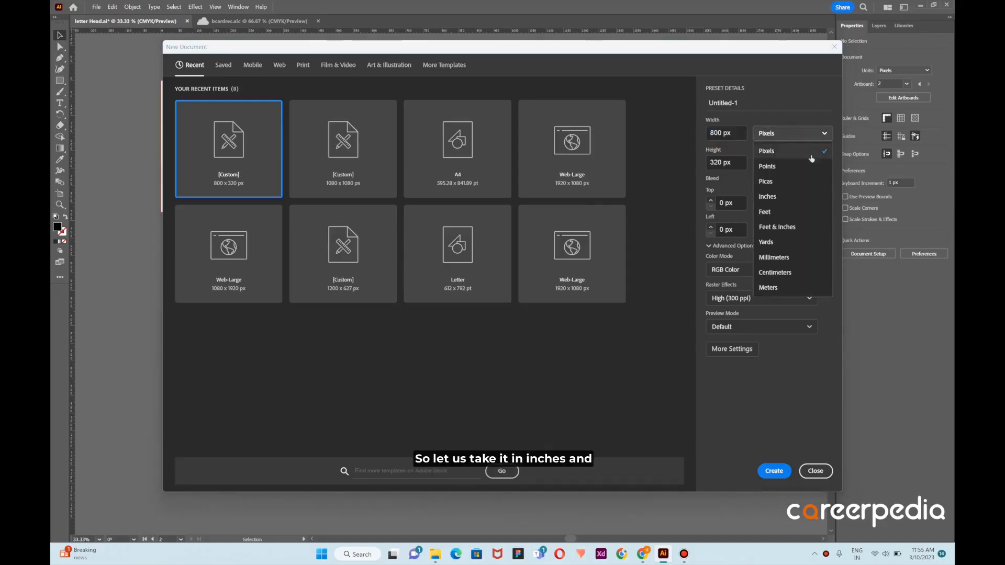
click(785, 197)
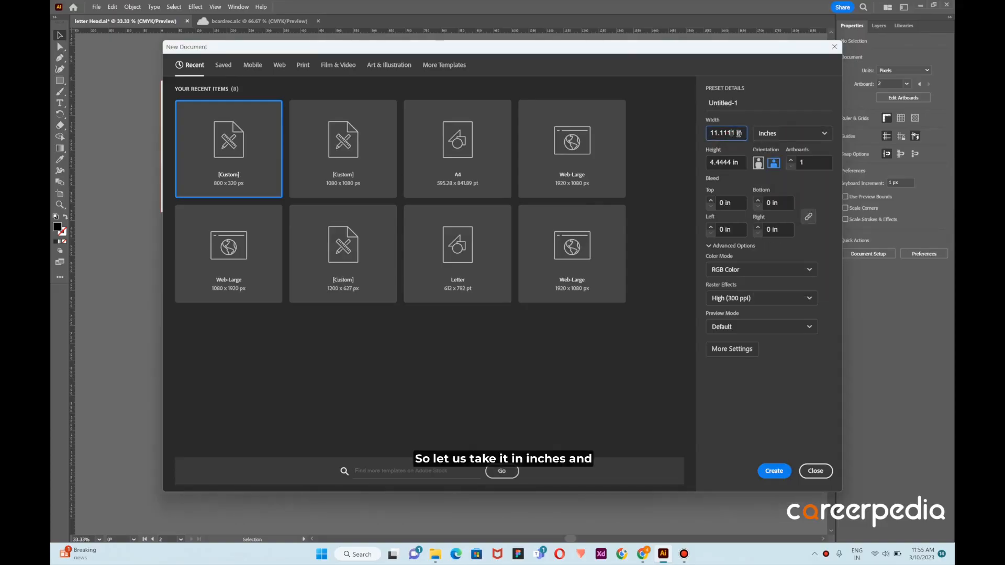
drag(739, 134, 623, 143)
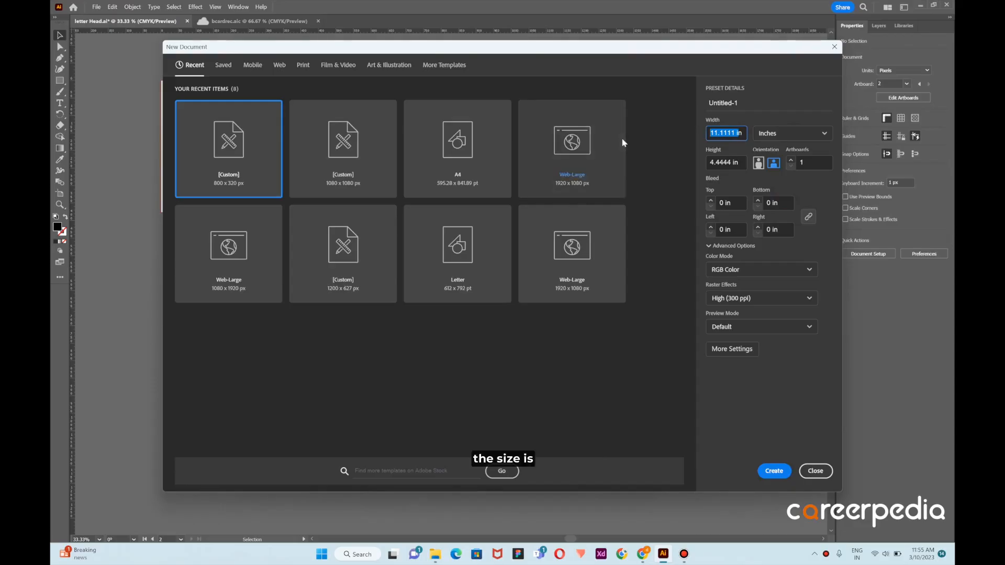
key(BackSpace)
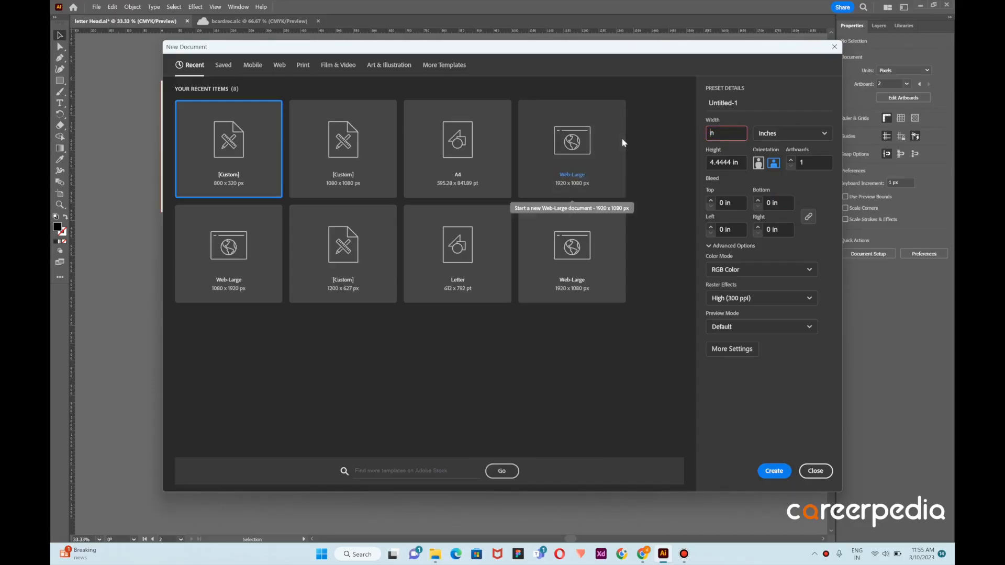
drag(728, 132, 535, 164)
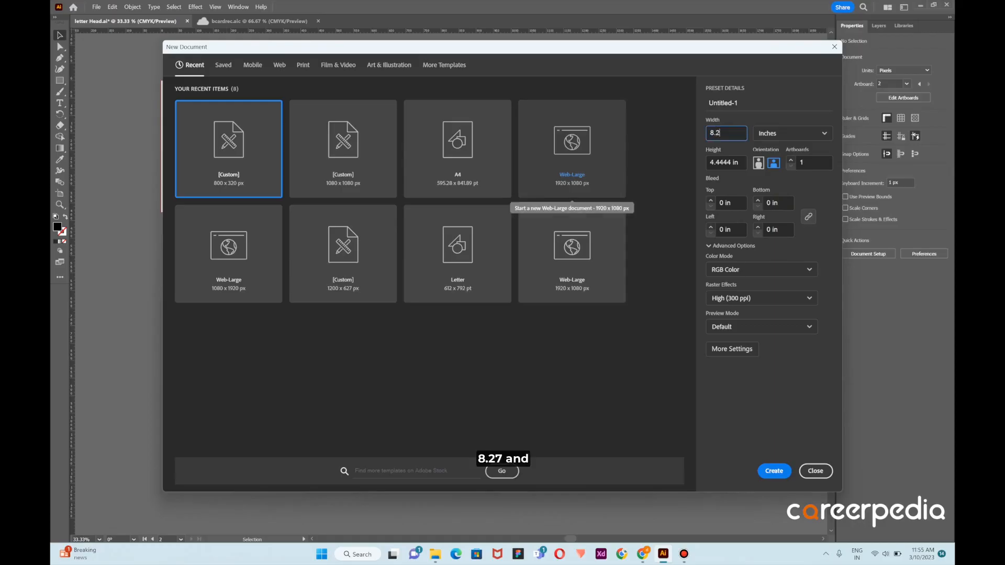
text(8.27)
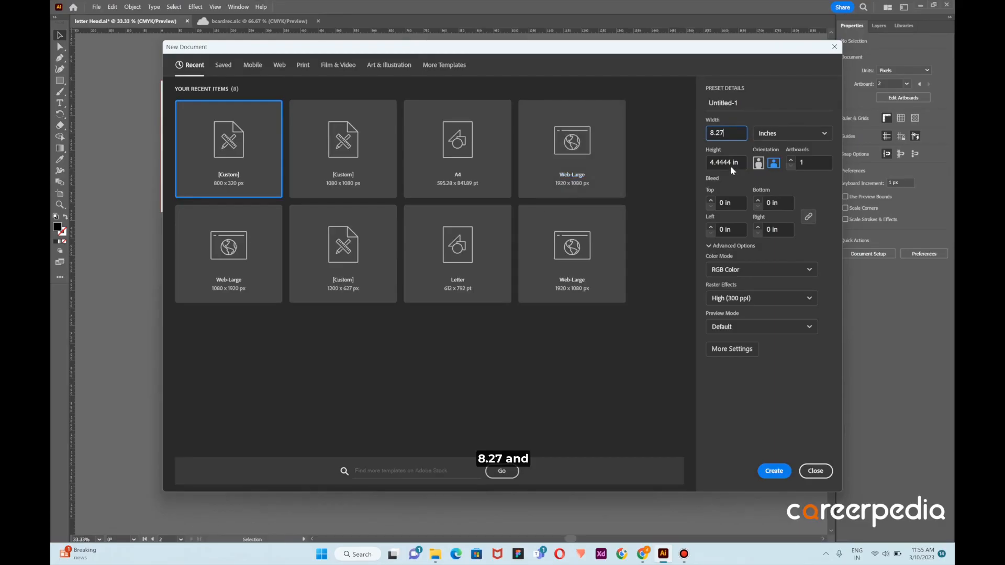
key(Tab)
text(11)
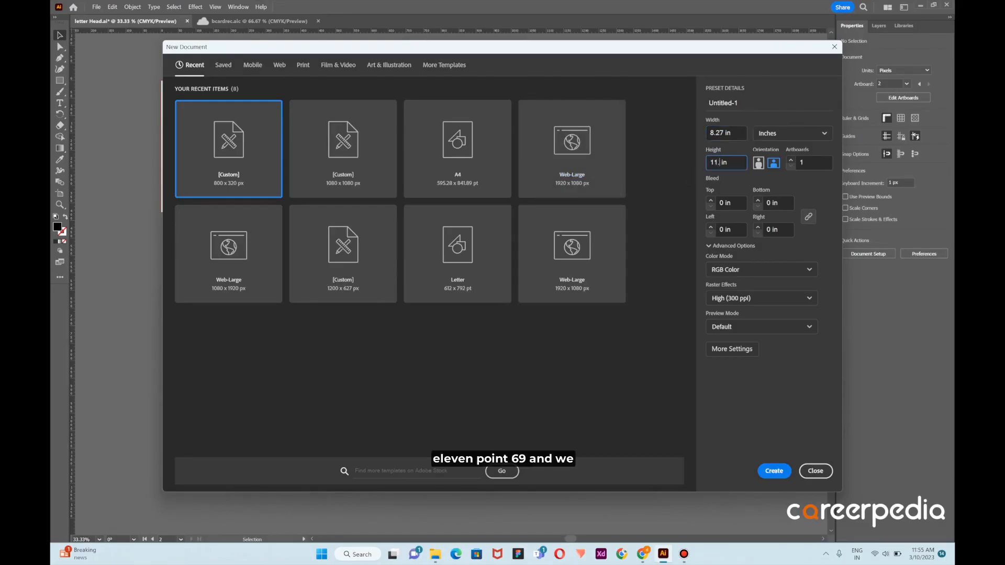
text(.69)
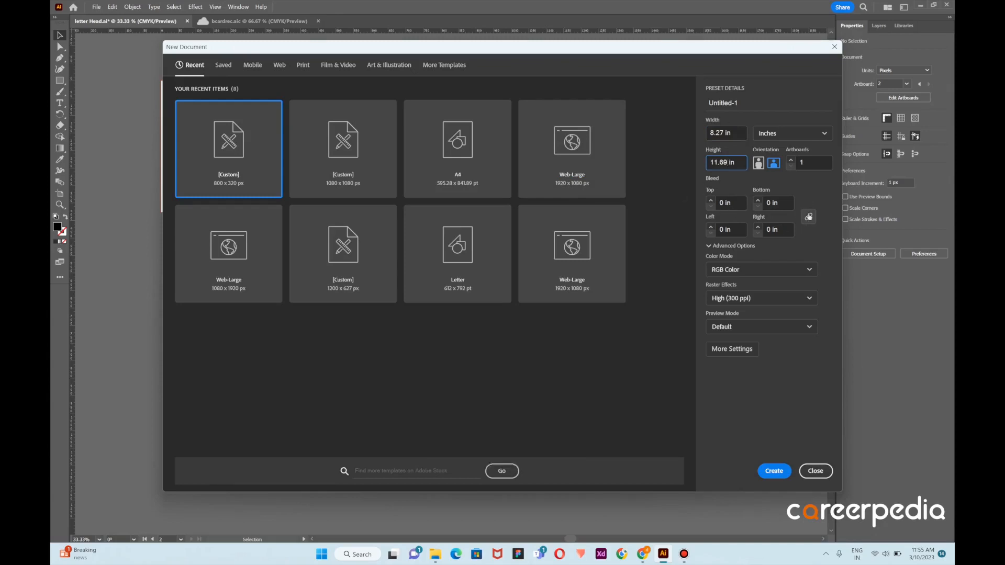
Set a linked bleed of 0.20 in on all four sides of the new document
click(806, 218)
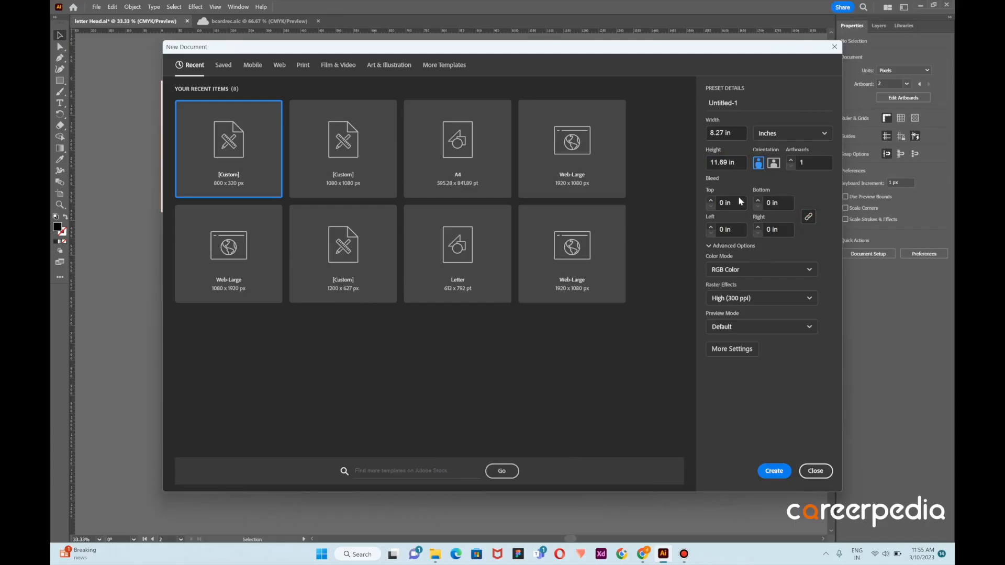
click(724, 203)
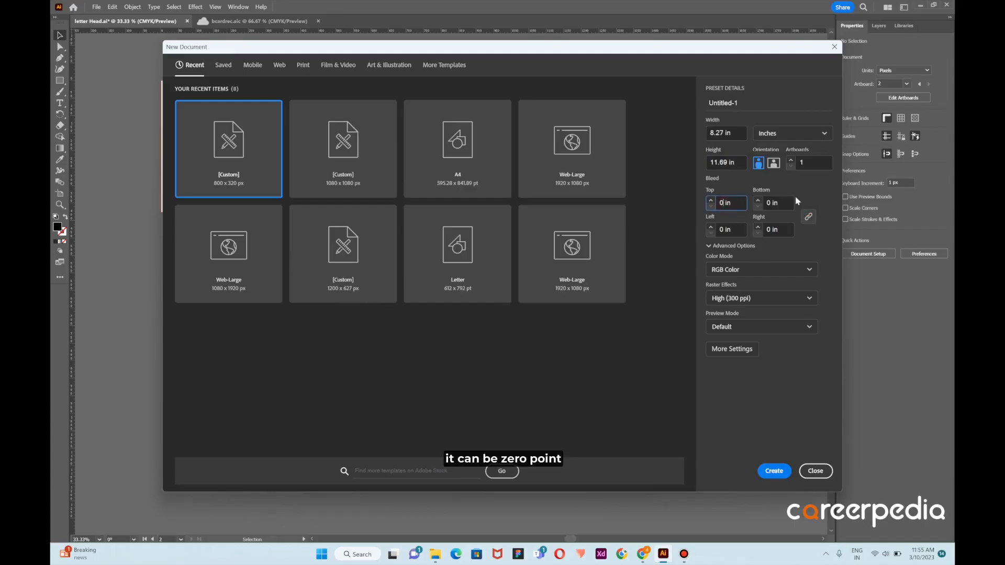
text(.2)
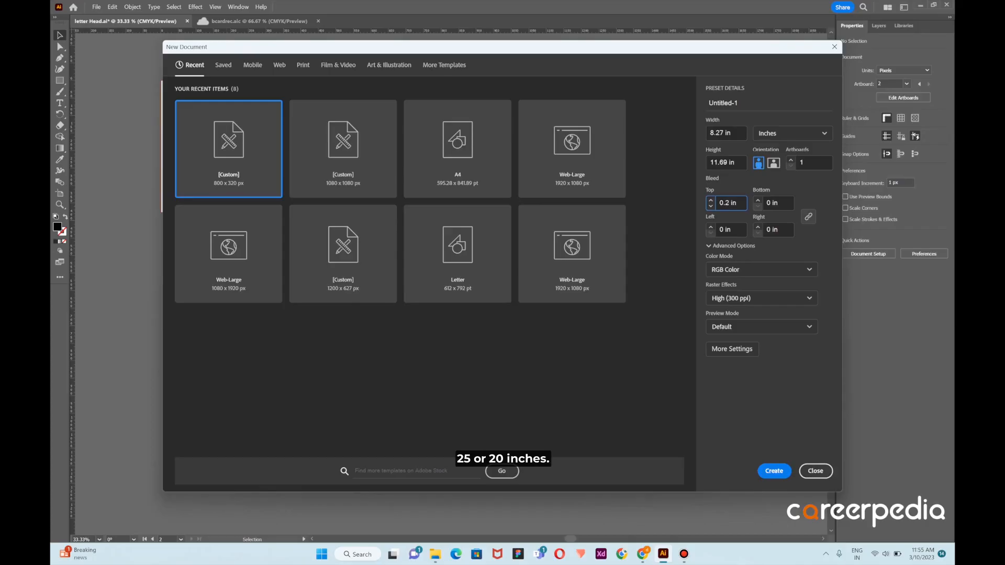
text(0)
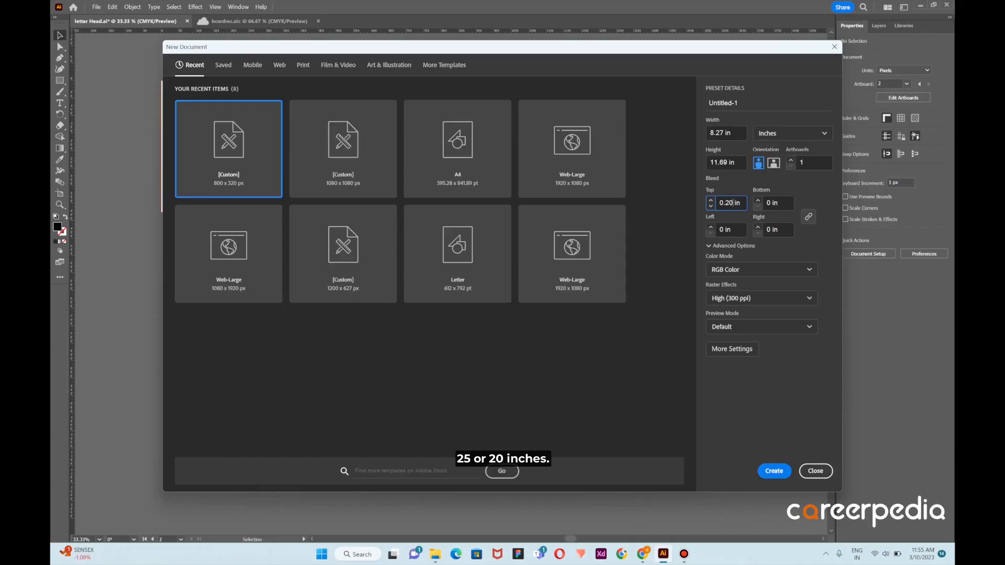
click(806, 218)
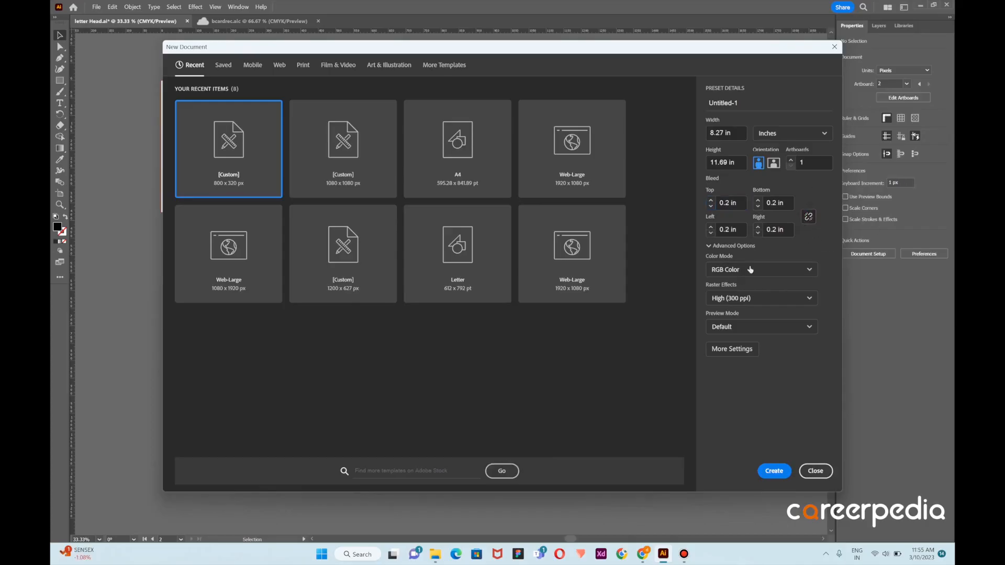
Set the color mode to CMYK Color and create the document
click(760, 275)
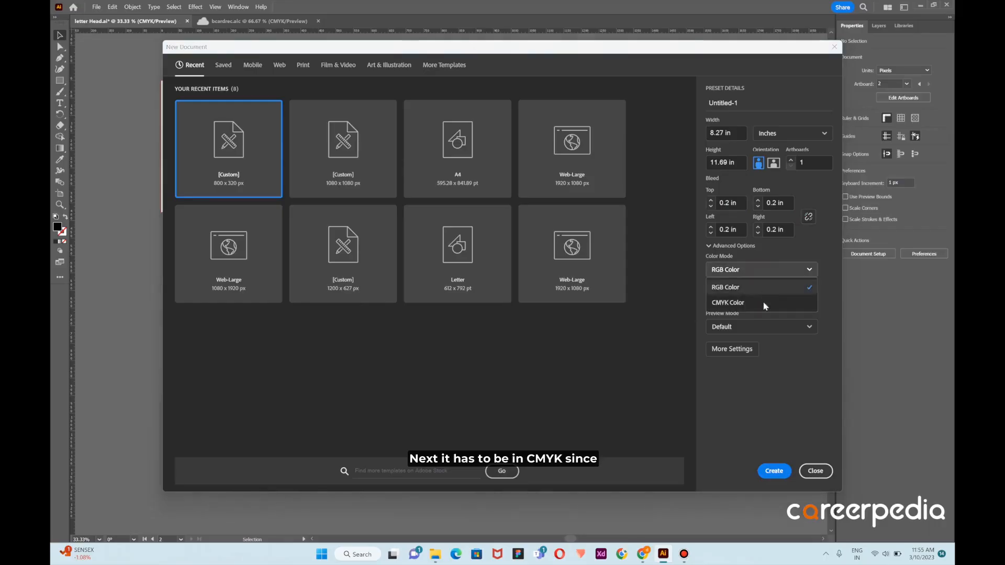
click(762, 301)
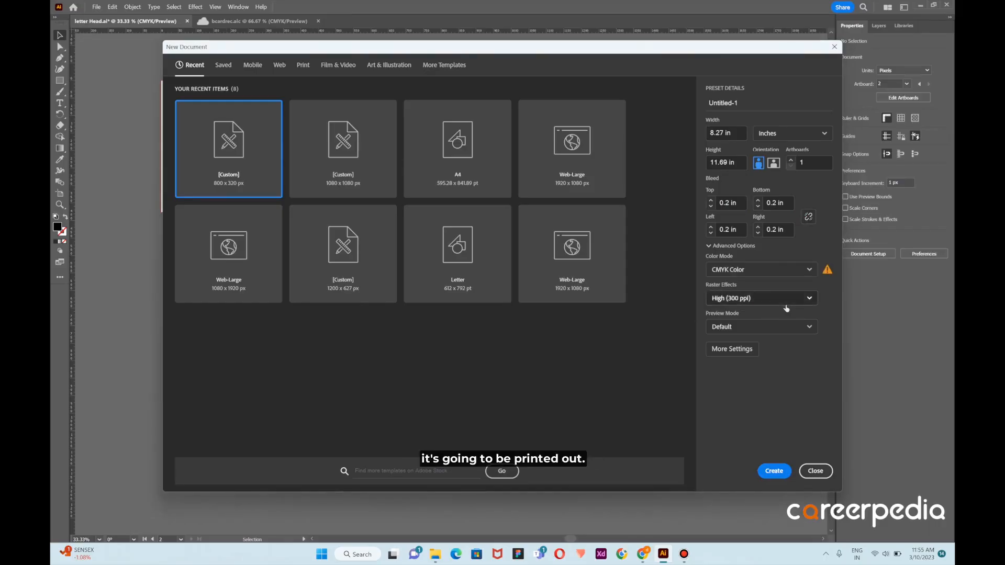
click(773, 474)
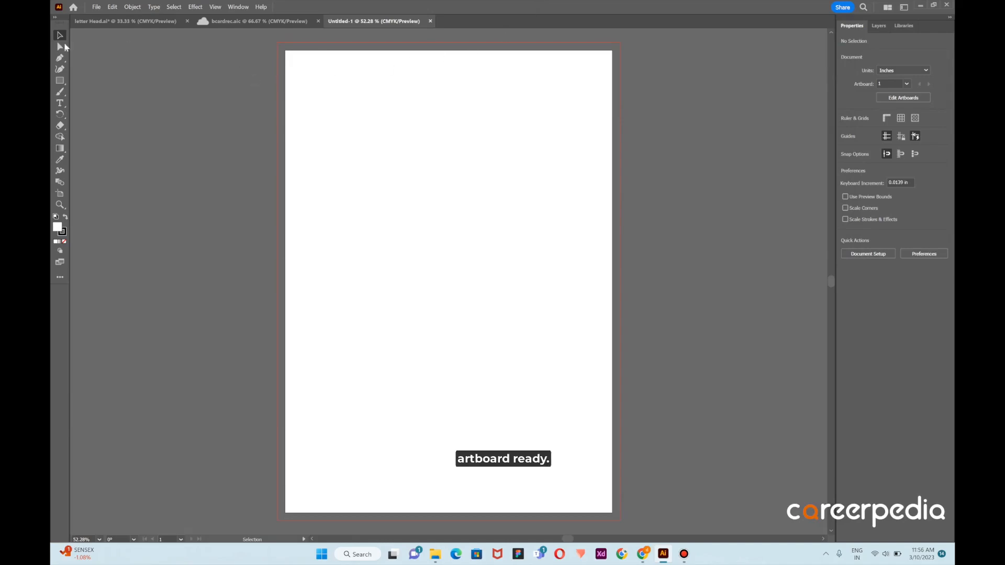
Create a rectangle 8.27 in wide and 11.69 in high, matching the artboard size
click(62, 84)
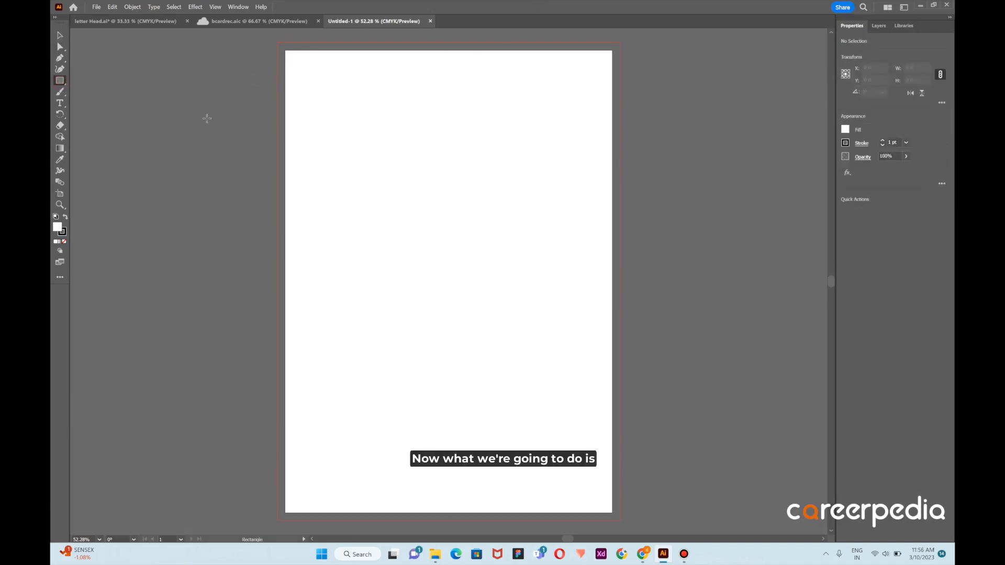
click(209, 130)
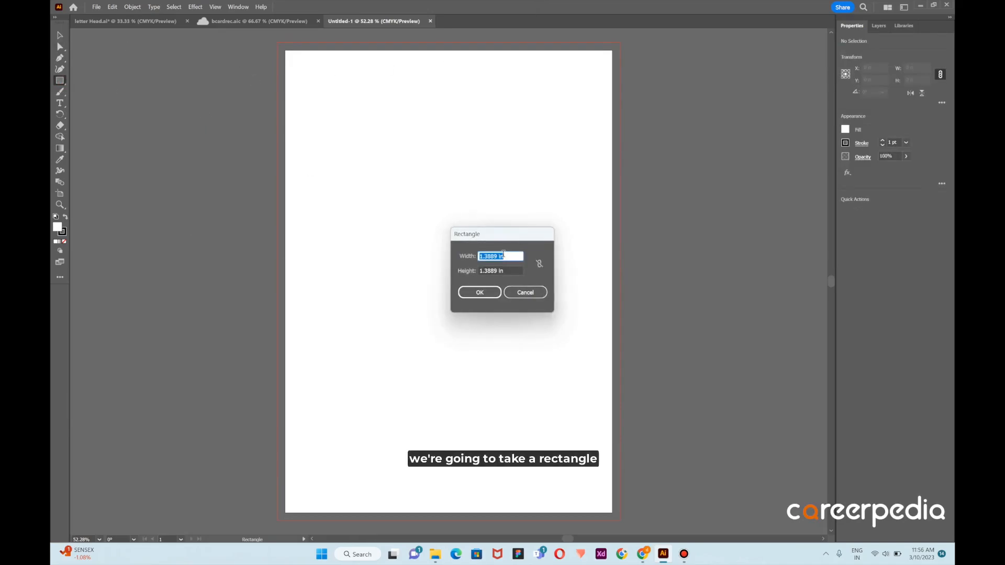
key(BackSpace)
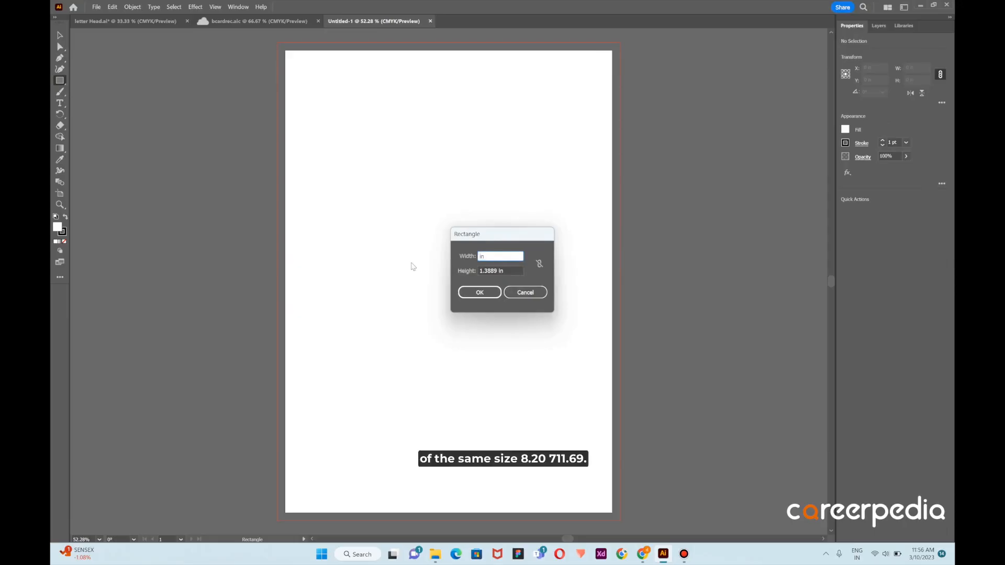
text(8.27)
key(Tab)
text(11)
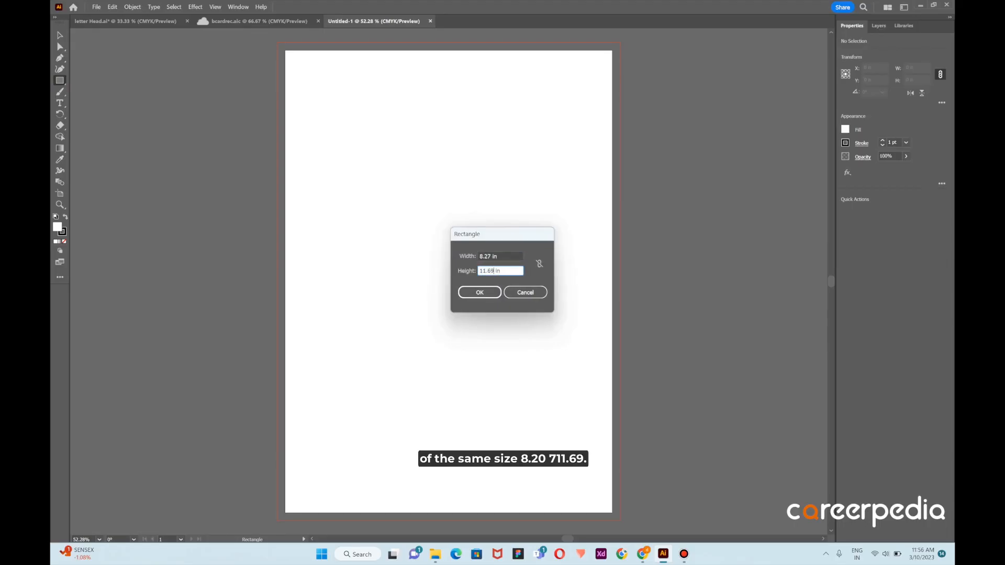
click(481, 291)
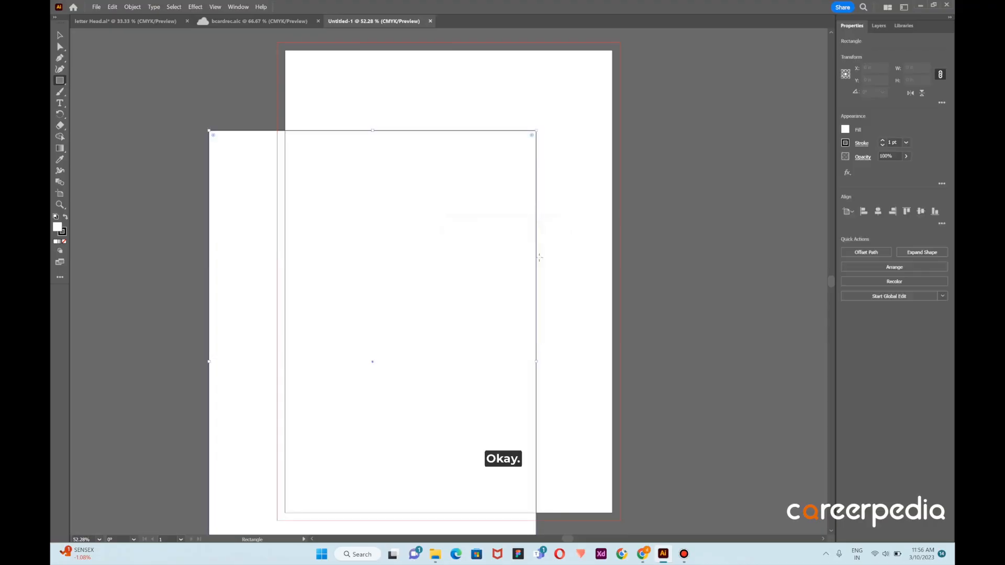
Center the rectangle vertically and horizontally on the artboard and set its fill to none
click(59, 35)
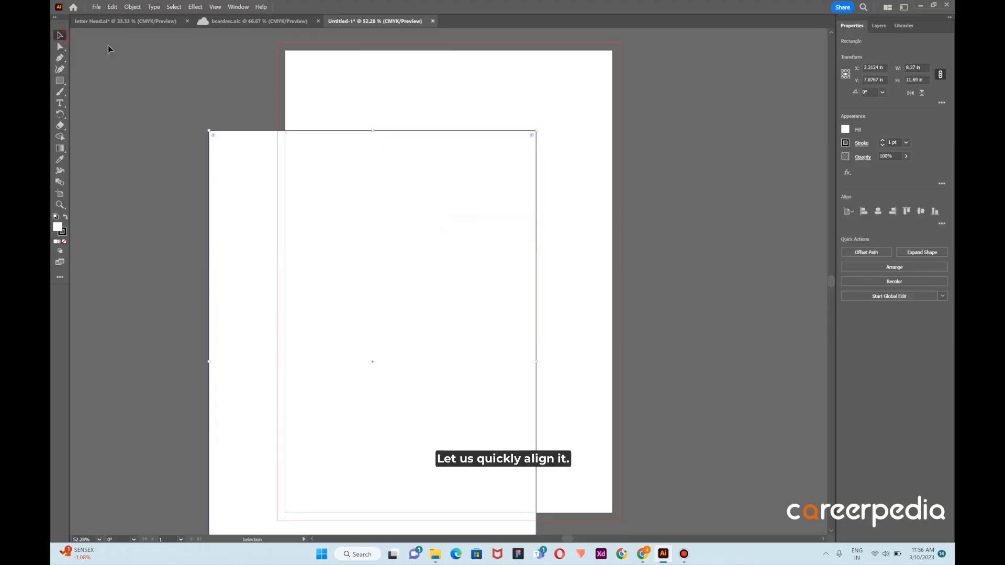
click(921, 211)
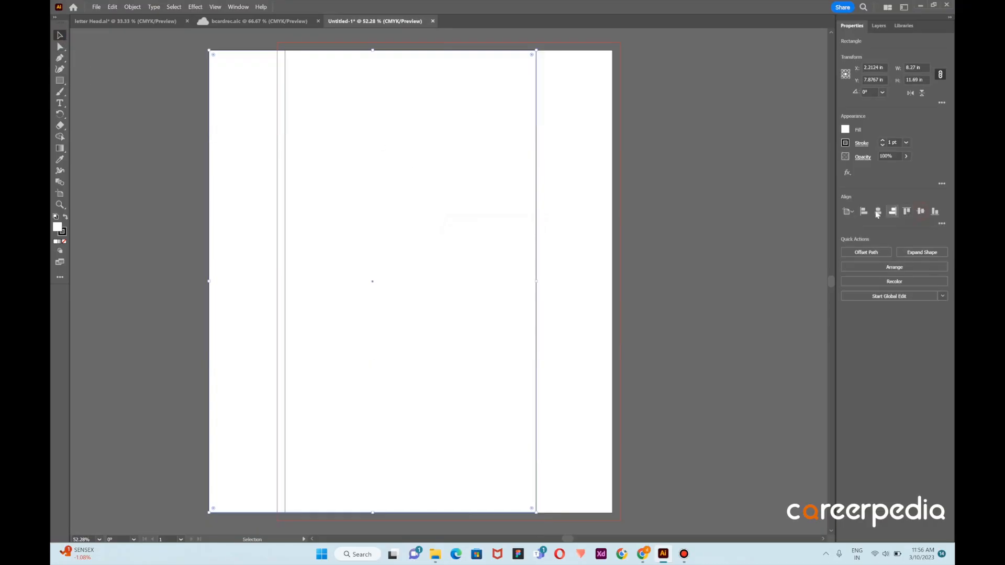
click(878, 211)
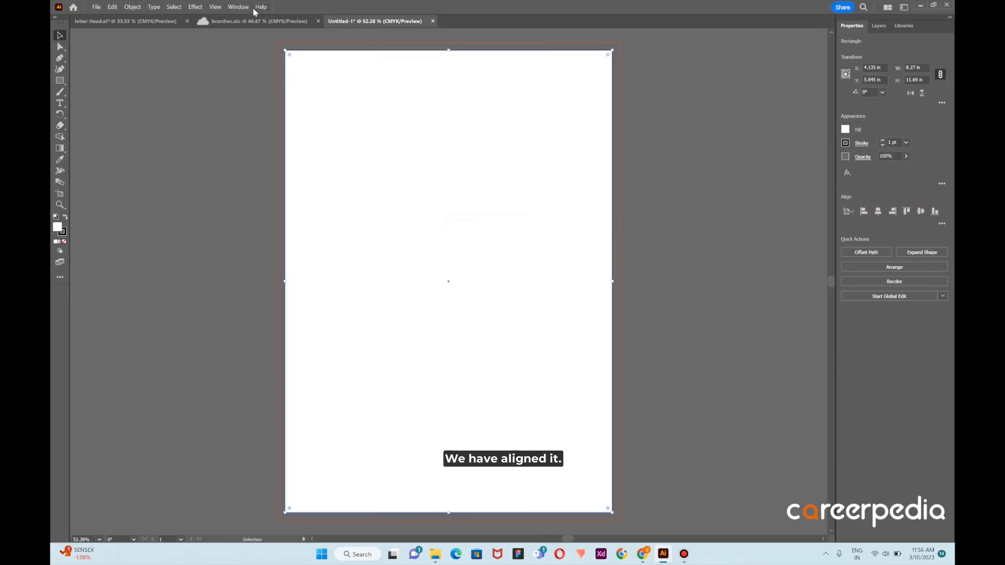
click(846, 130)
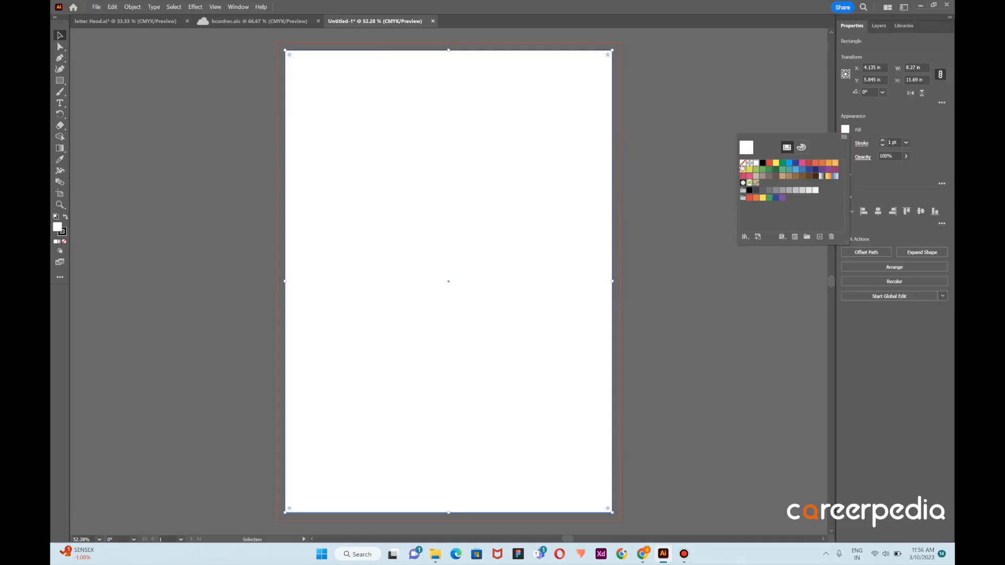
click(743, 163)
click(669, 151)
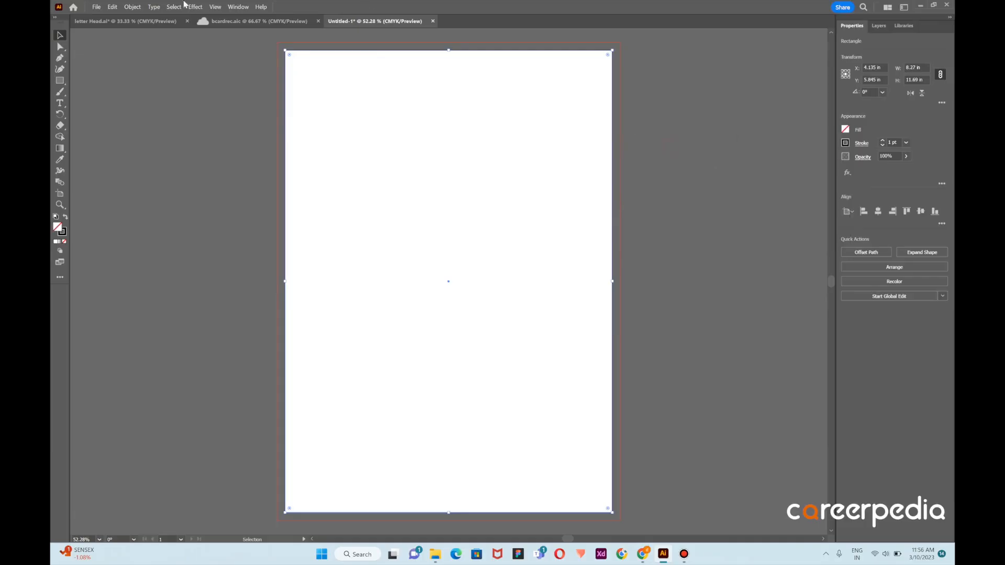
Offset the rectangle's path inward by -0.20 in with miter joins
click(136, 8)
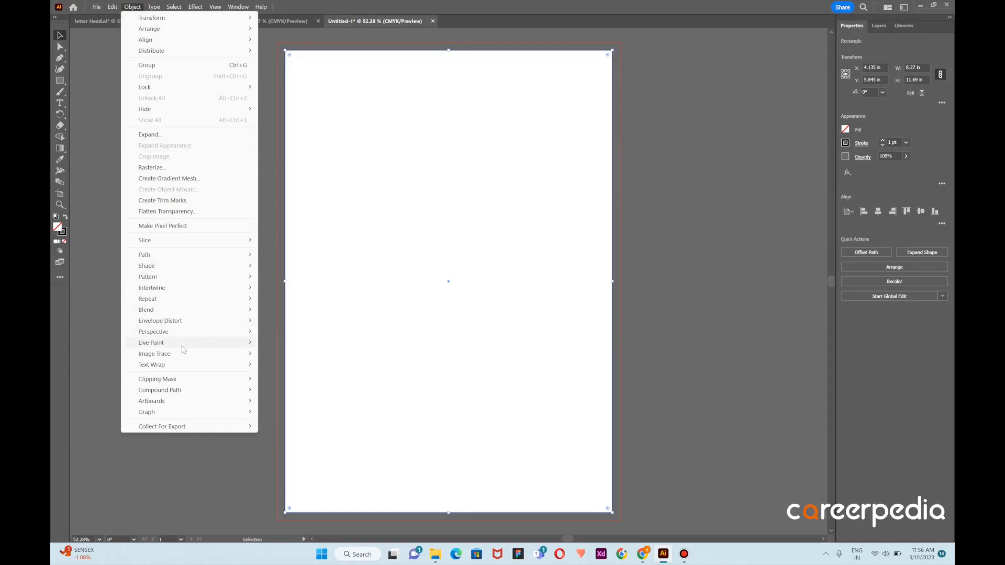
mouse_move(190, 254)
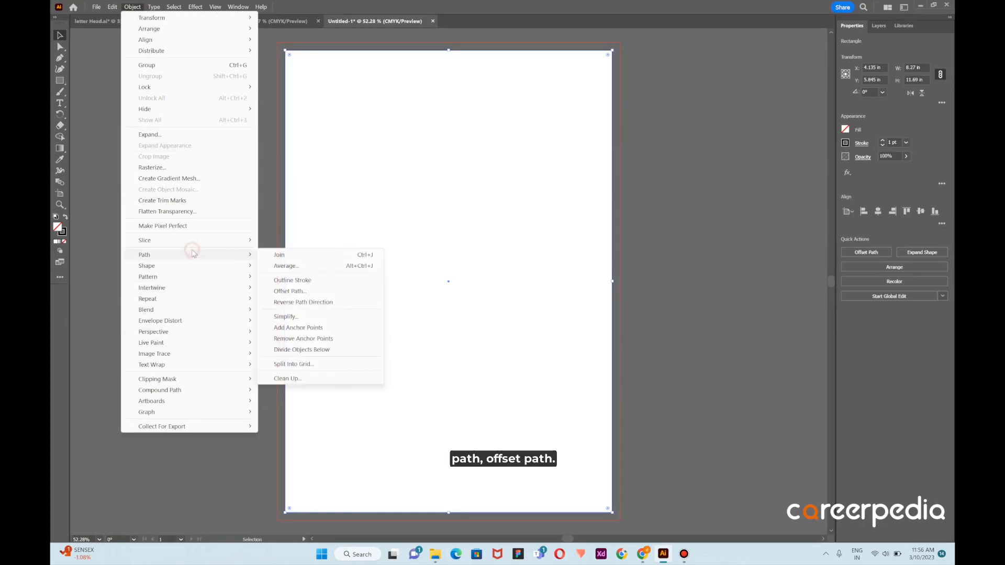
click(328, 293)
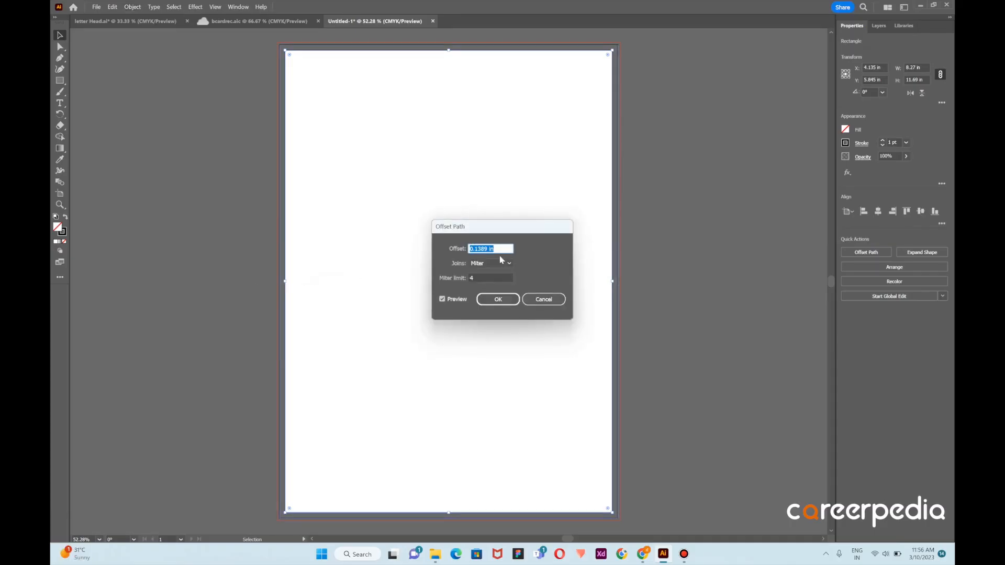
drag(488, 249, 366, 249)
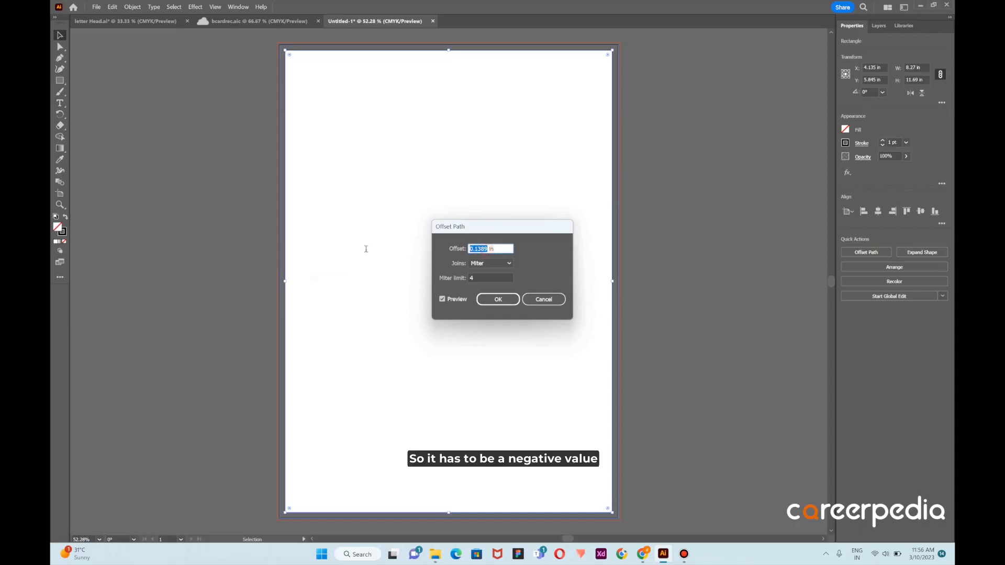
text(-)
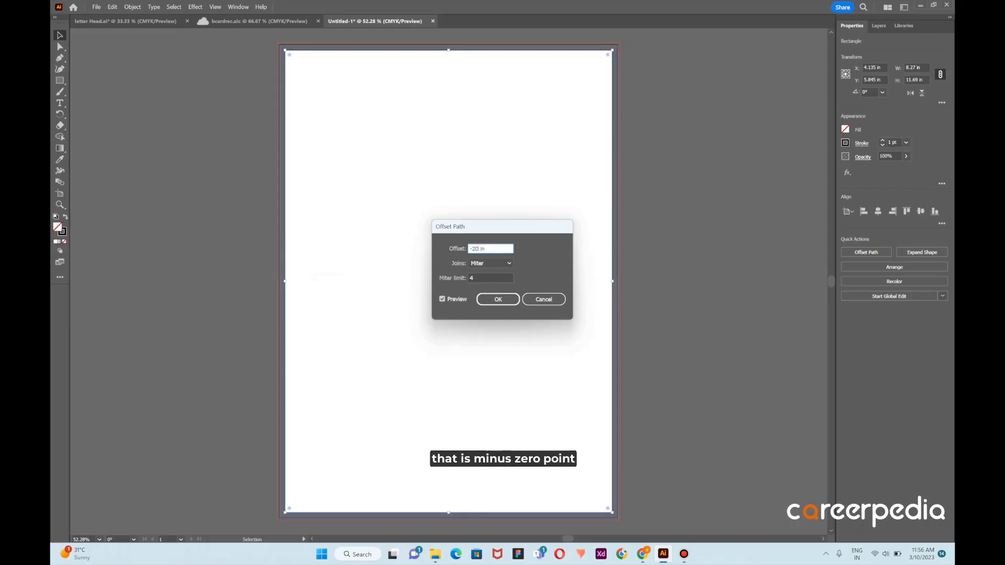
text(20)
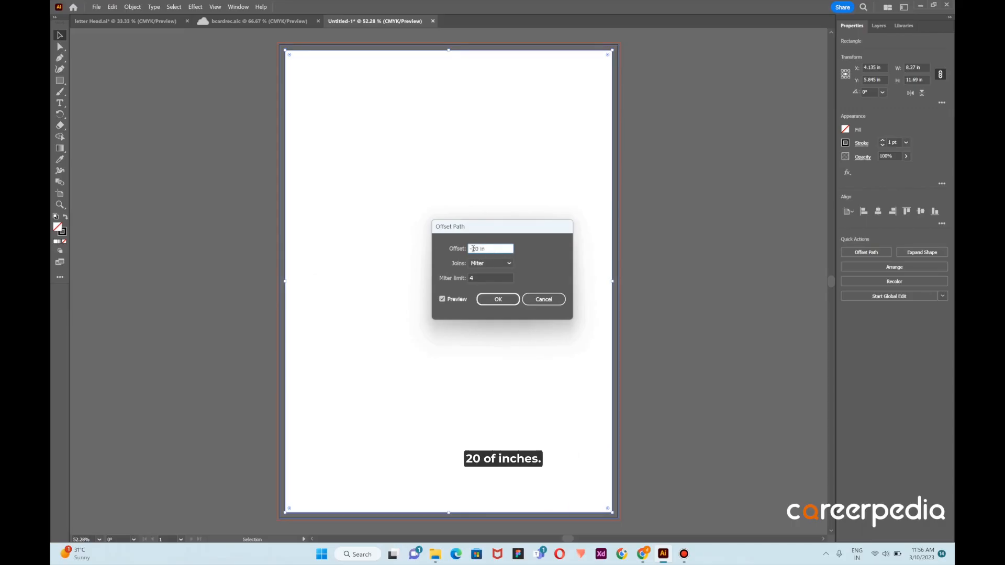
drag(473, 248, 476, 249)
text(0.)
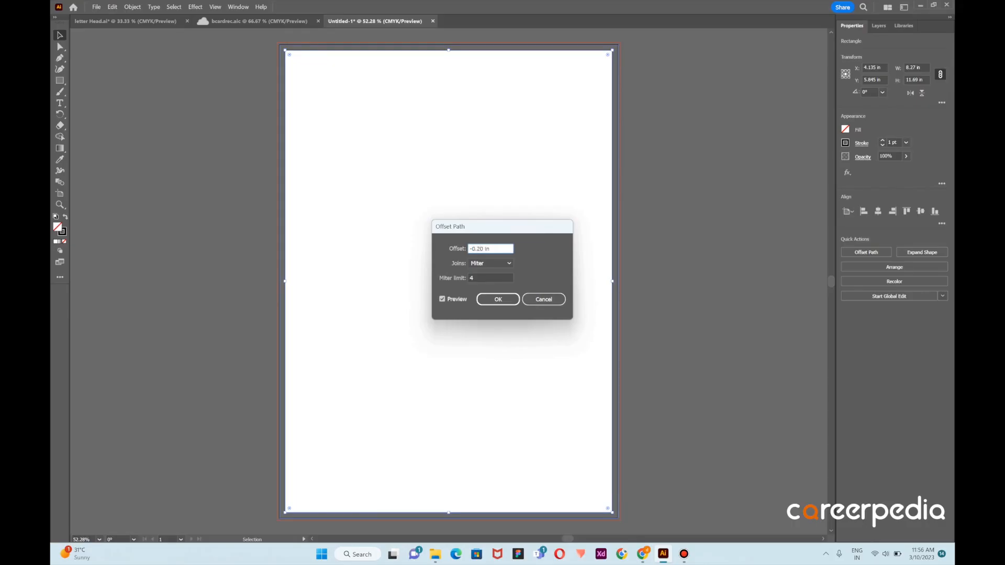
click(507, 299)
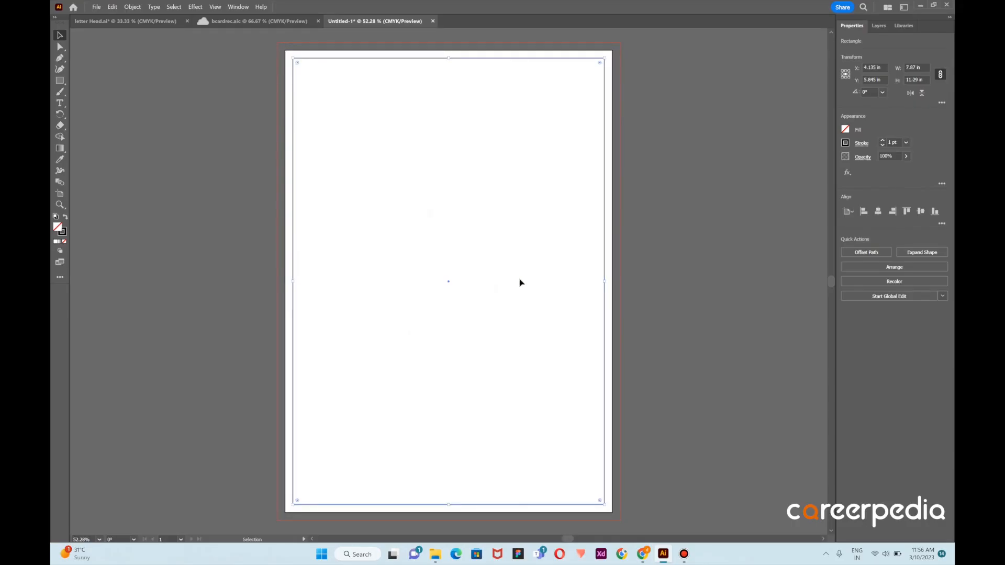
Convert the inset margin rectangle into guides and deselect it
right_click(506, 62)
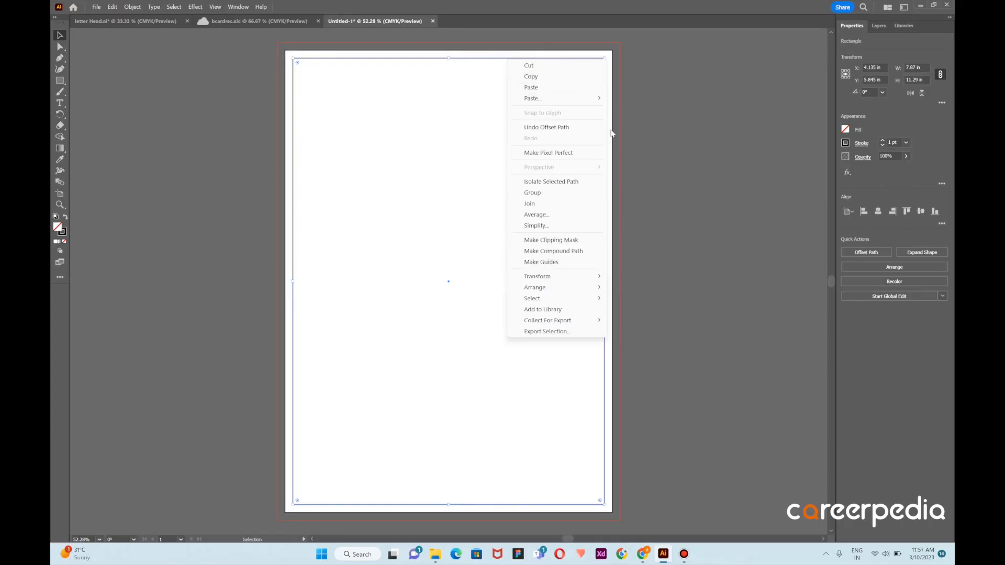
click(557, 261)
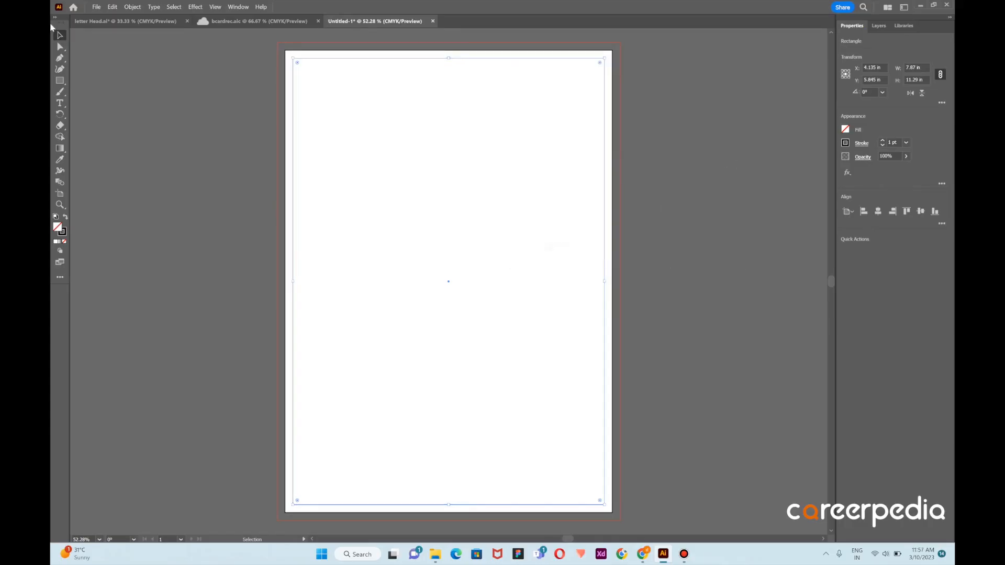
click(225, 109)
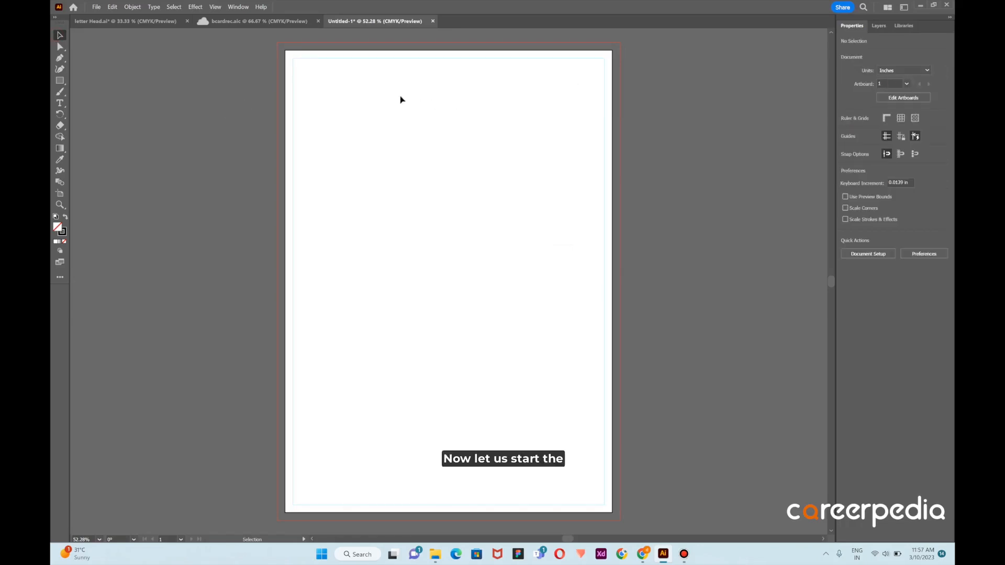
Paste the copied requirements sheet, ignoring the missing linked file, and place it on the pasteboard to the left of the artboard
scroll(336, 110, down, 2)
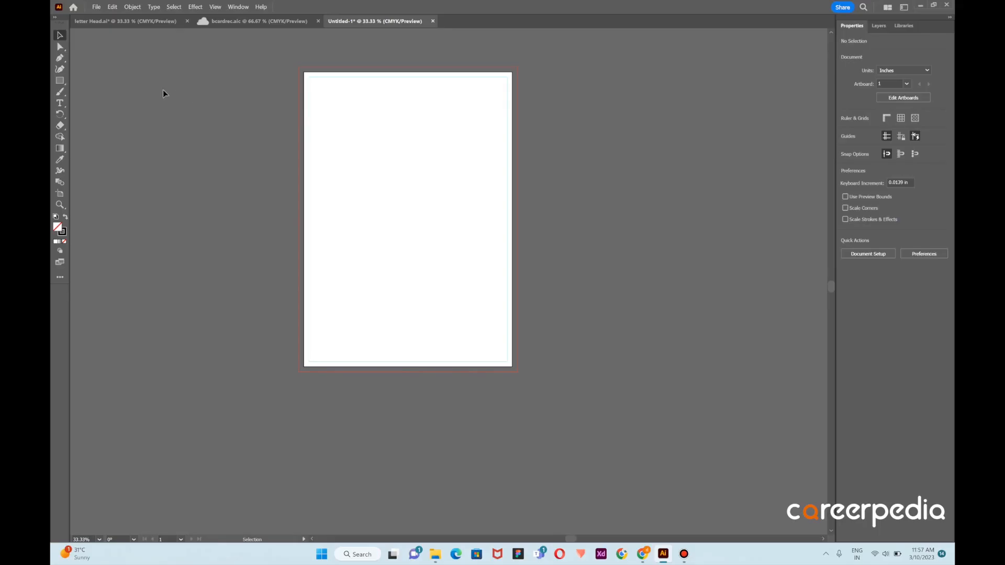
scroll(150, 109, left, 3)
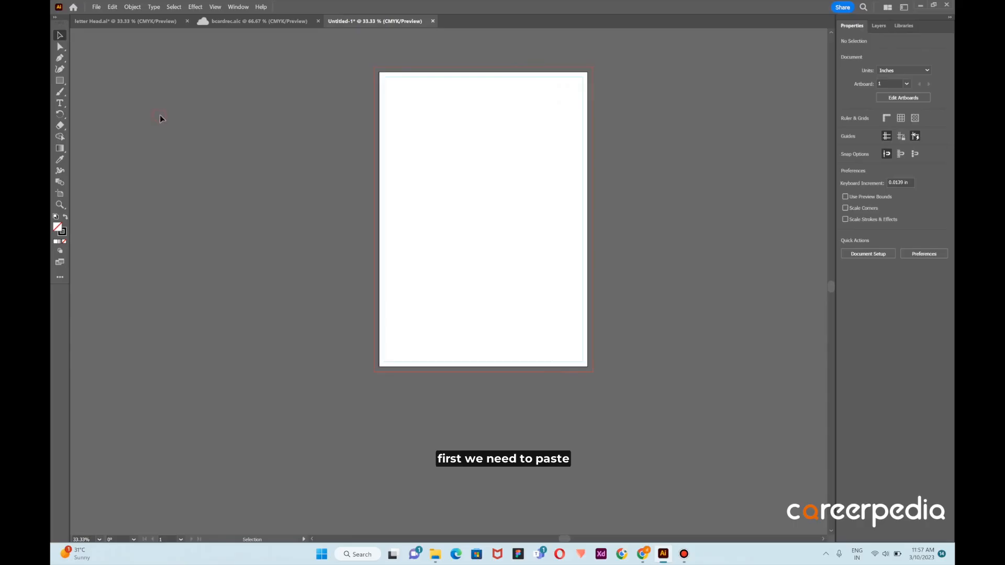
key(a)
key(ctrl+v)
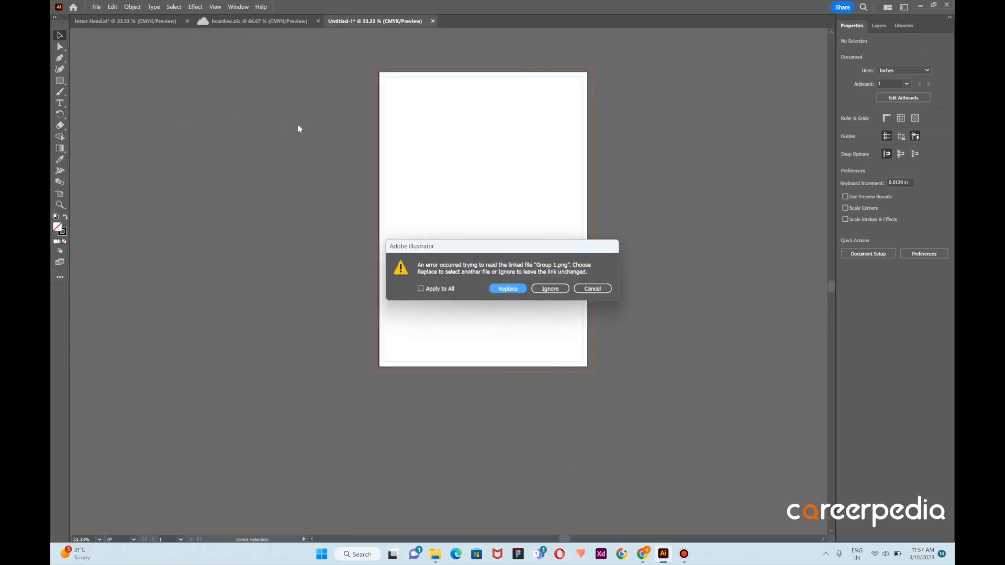
click(555, 290)
drag(482, 278, 306, 186)
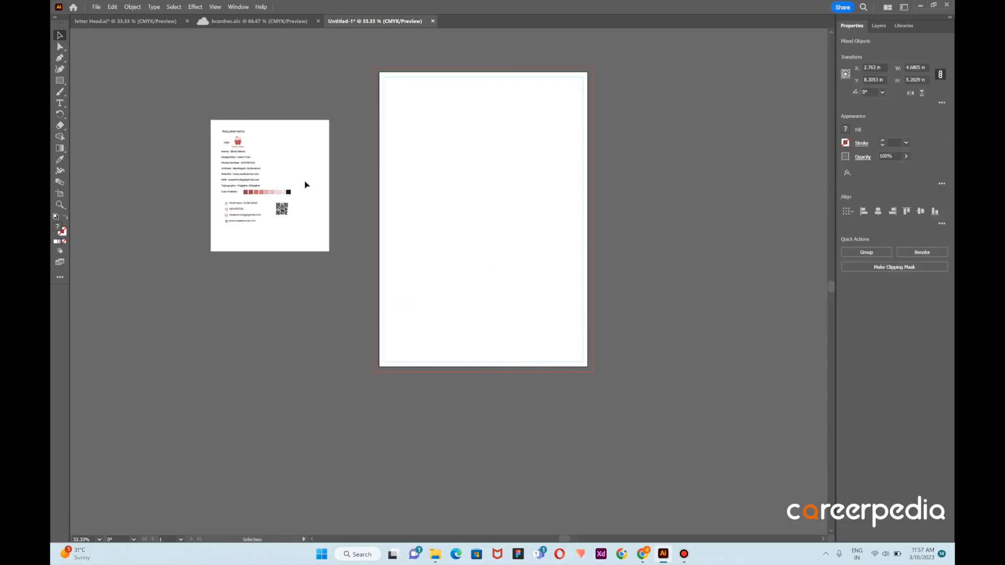
click(343, 171)
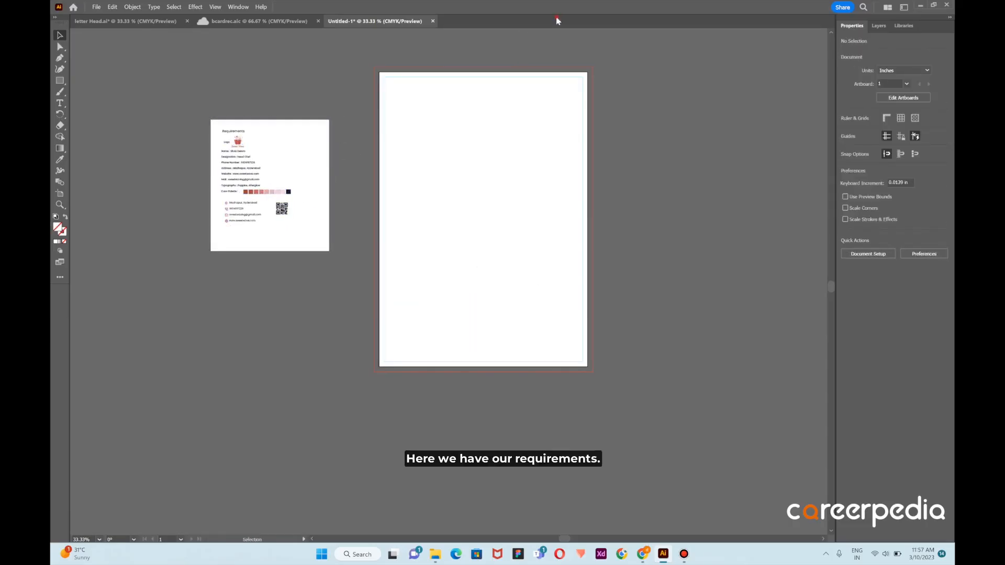
Create a rectangle 8.27 in wide and 1 in high on the artboard
key(ctrl+plus)
key(ctrl+plus)
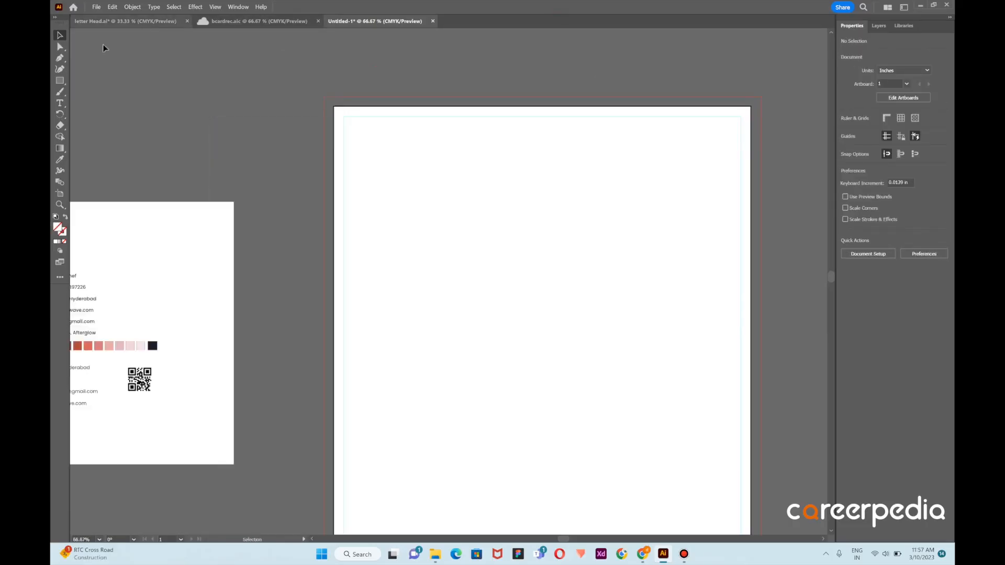
click(60, 80)
click(574, 249)
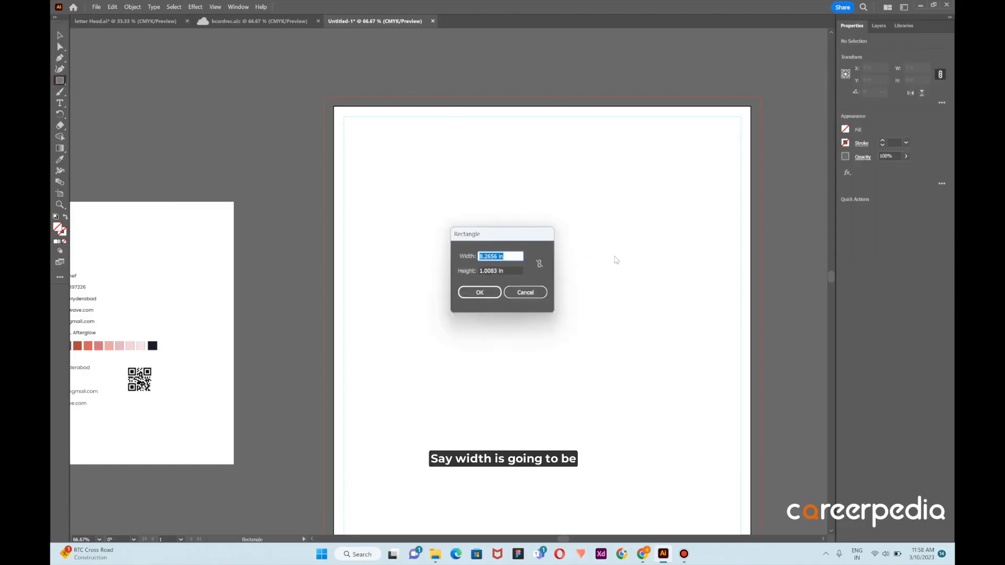
key(BackSpace)
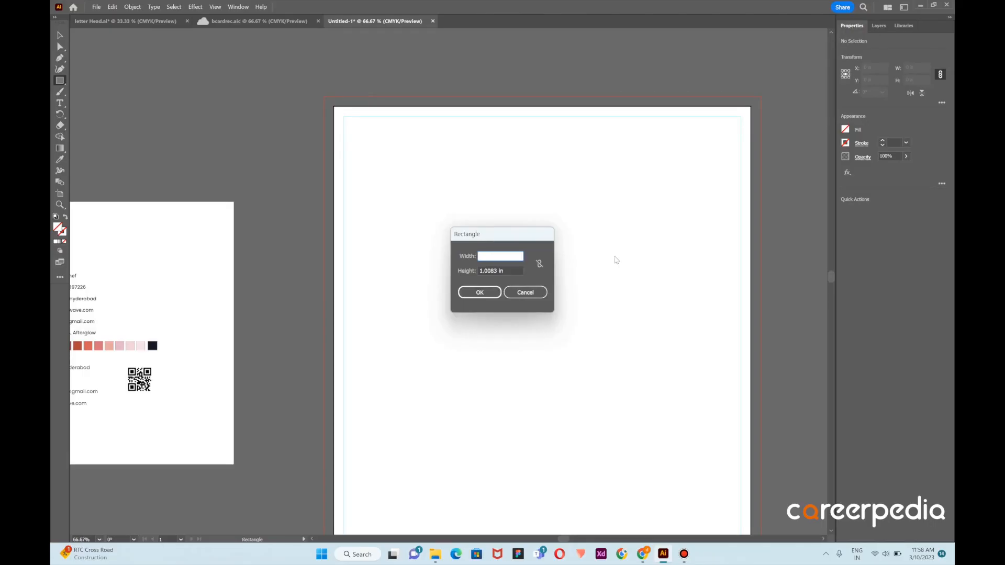
text(8)
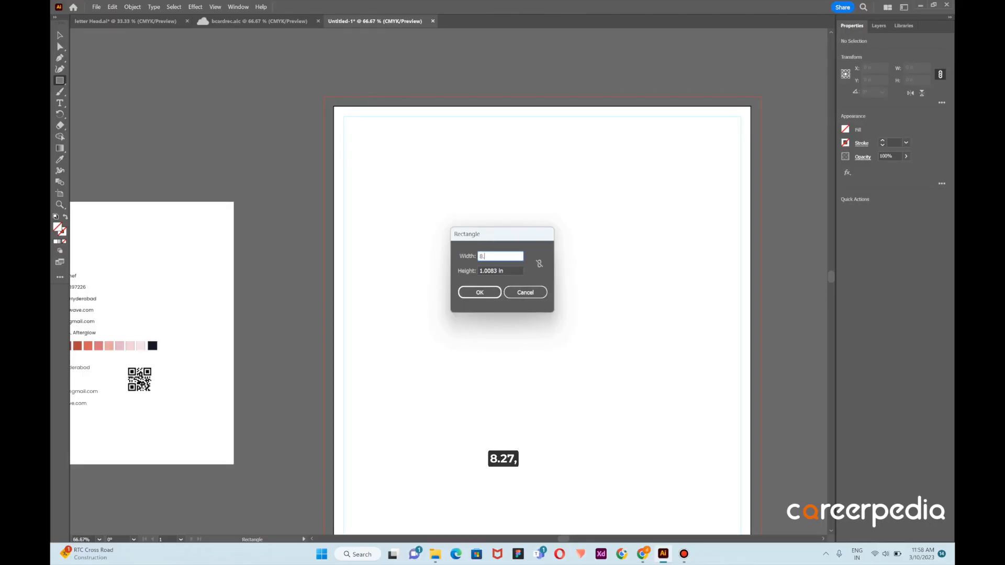
text(.27)
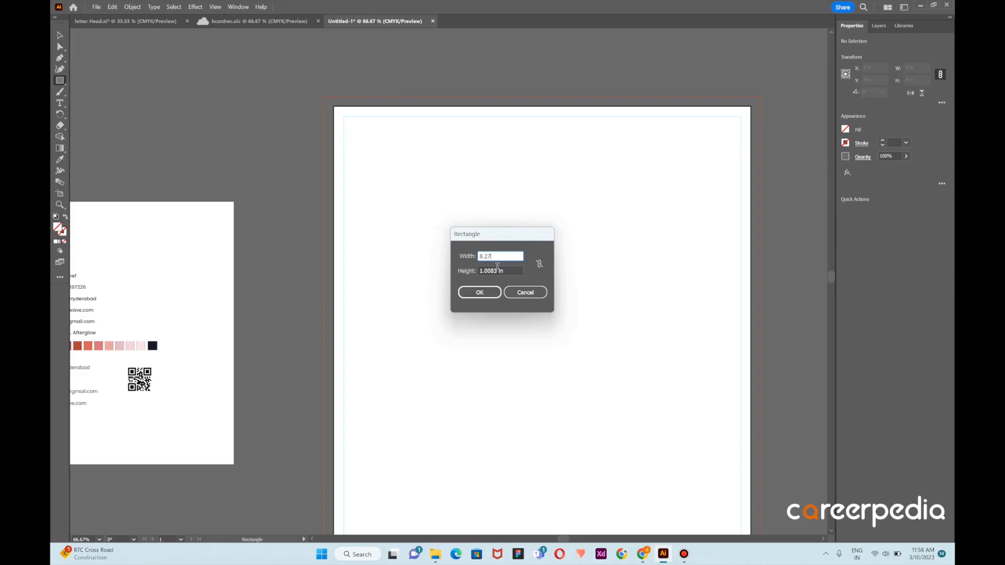
key(Tab)
key(BackSpace)
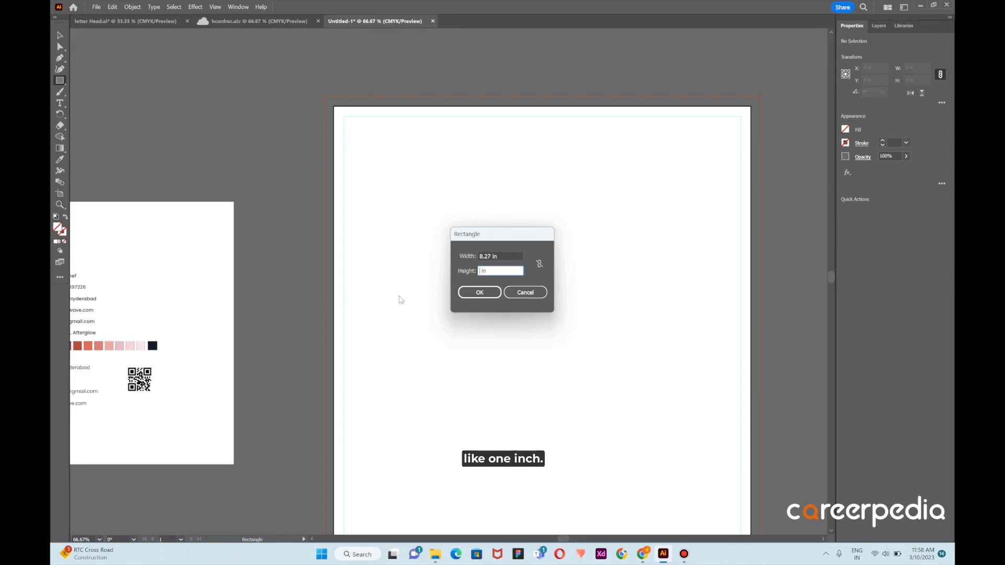
text(1)
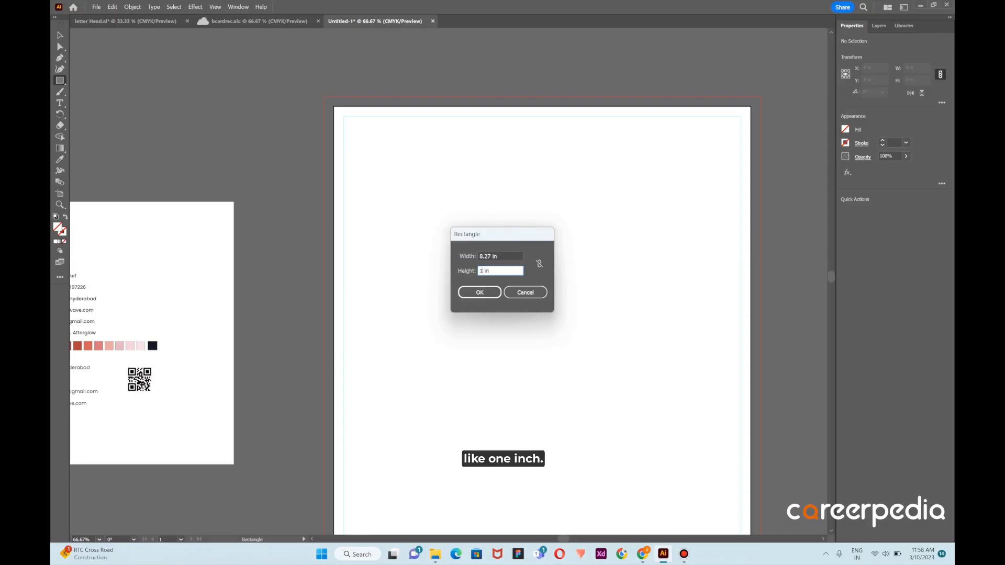
click(479, 292)
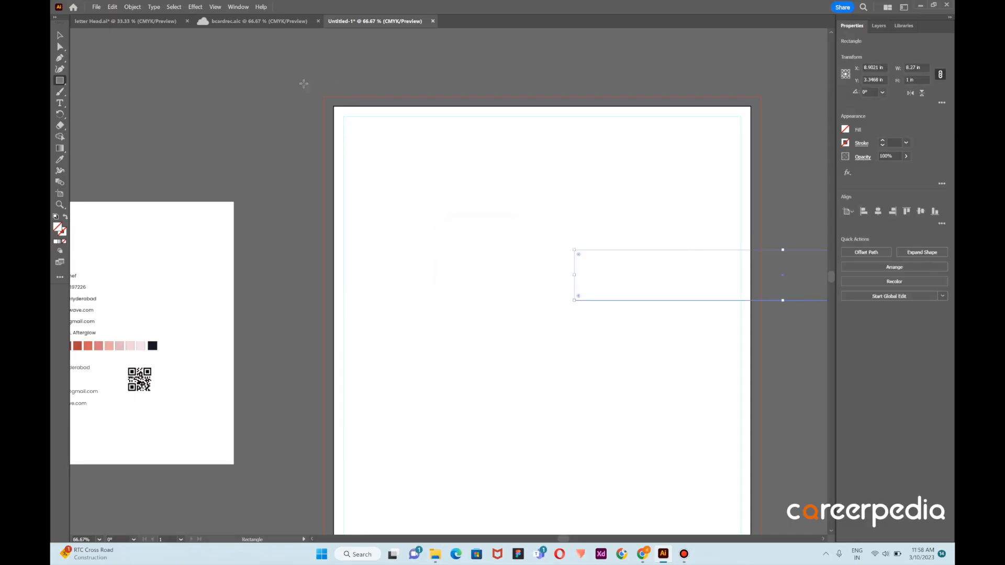
Fill the rectangle with a light pink sampled from the requirements palette and move it flush to the artboard's top edge
scroll(419, 213, down, 1)
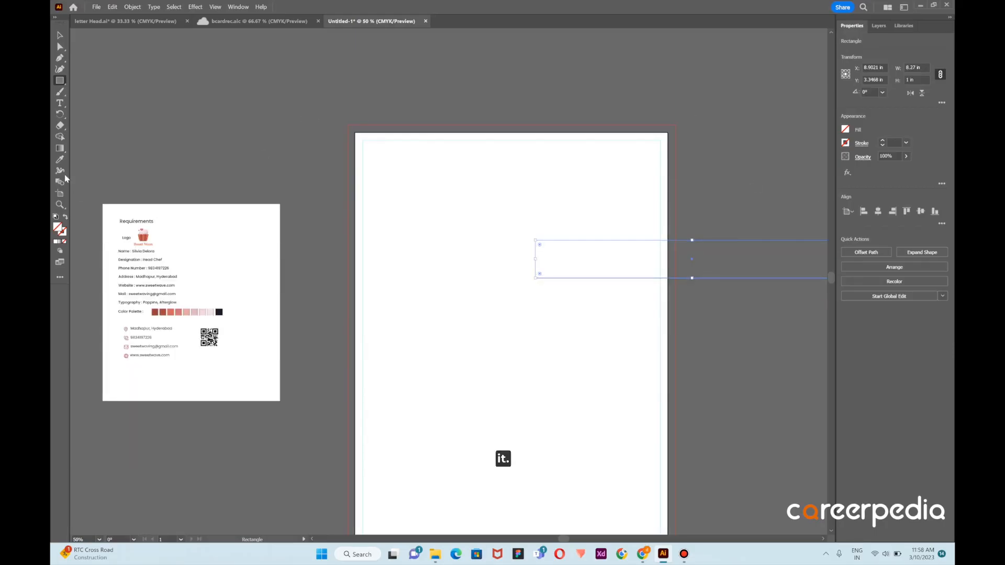
click(60, 161)
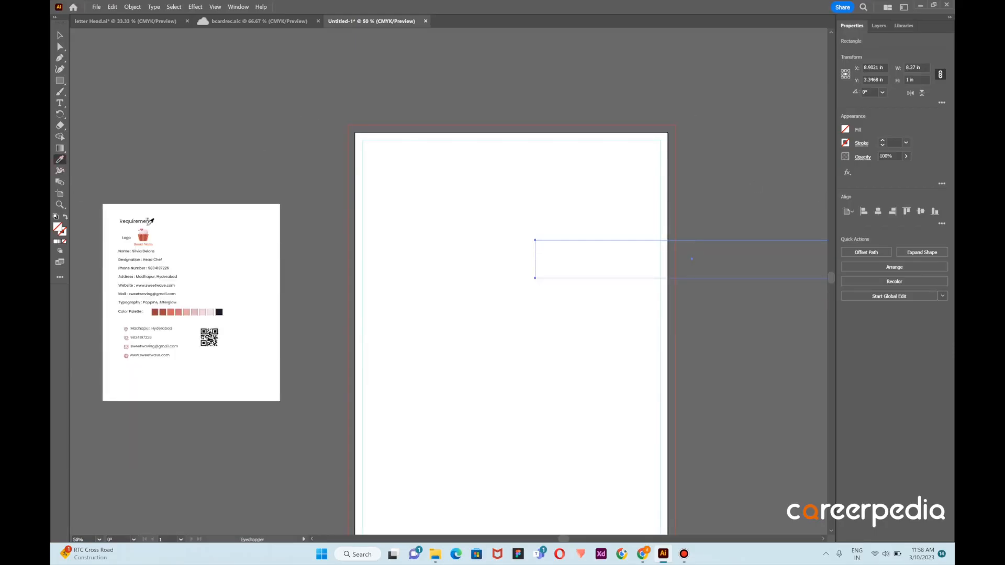
click(203, 312)
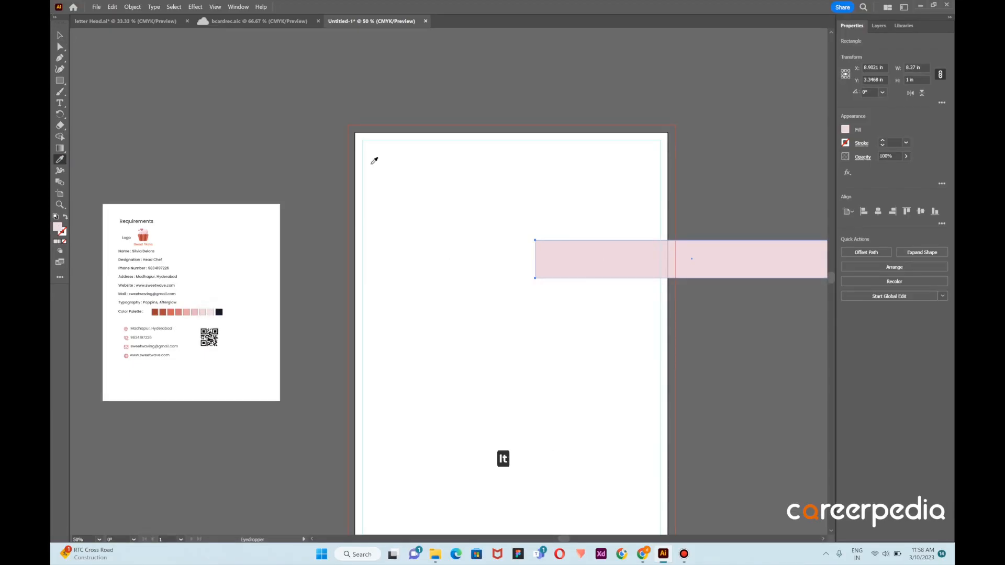
click(60, 36)
drag(714, 263, 534, 155)
click(743, 149)
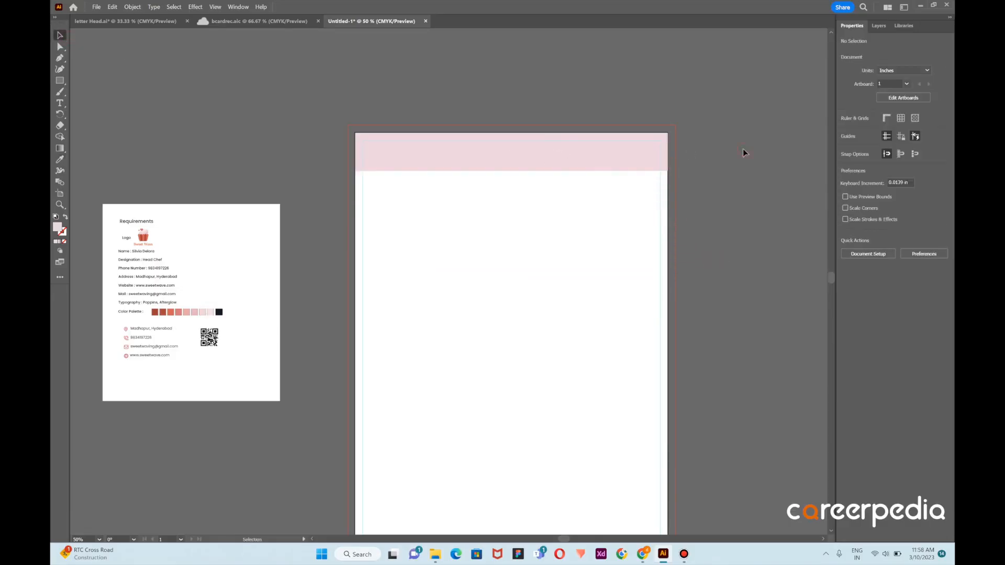
Reduce the pink band's height to about 0.38 in, keeping its top edge in place
click(537, 157)
drag(512, 171, 514, 150)
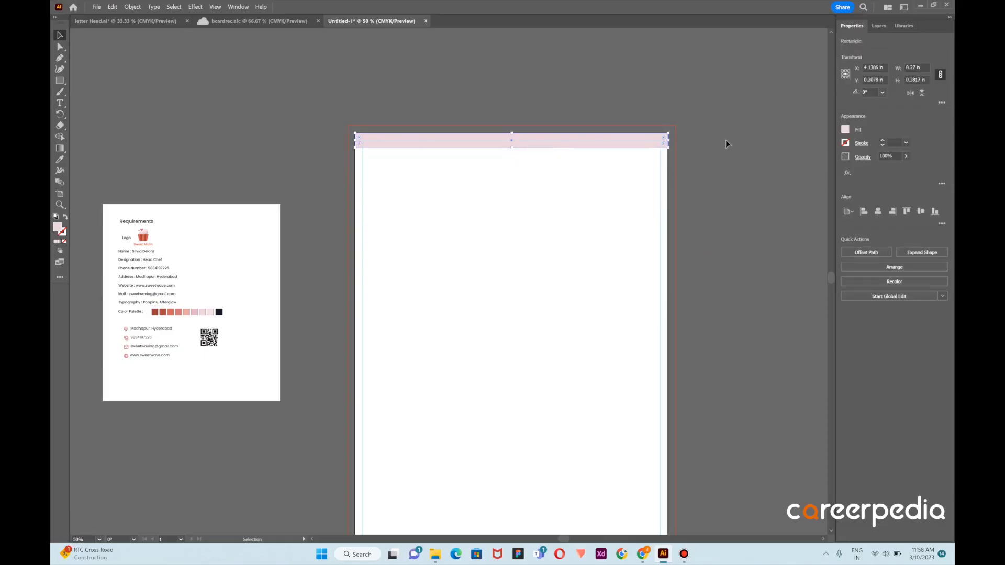
click(701, 140)
Duplicate the pink band down to the artboard's bottom edge and nudge the copy left into line with the artboard sides
scroll(556, 175, down, 5)
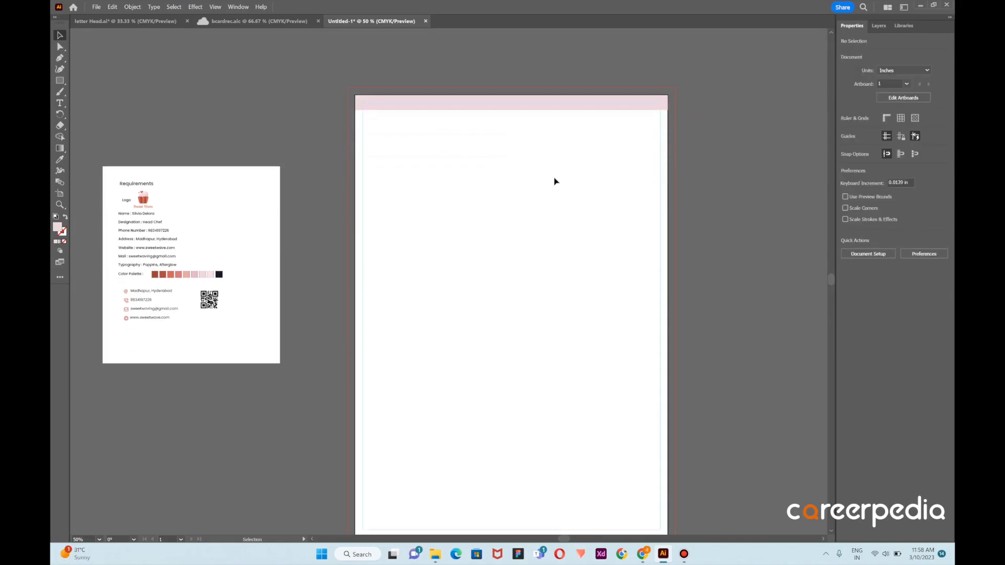
scroll(559, 170, down, 1)
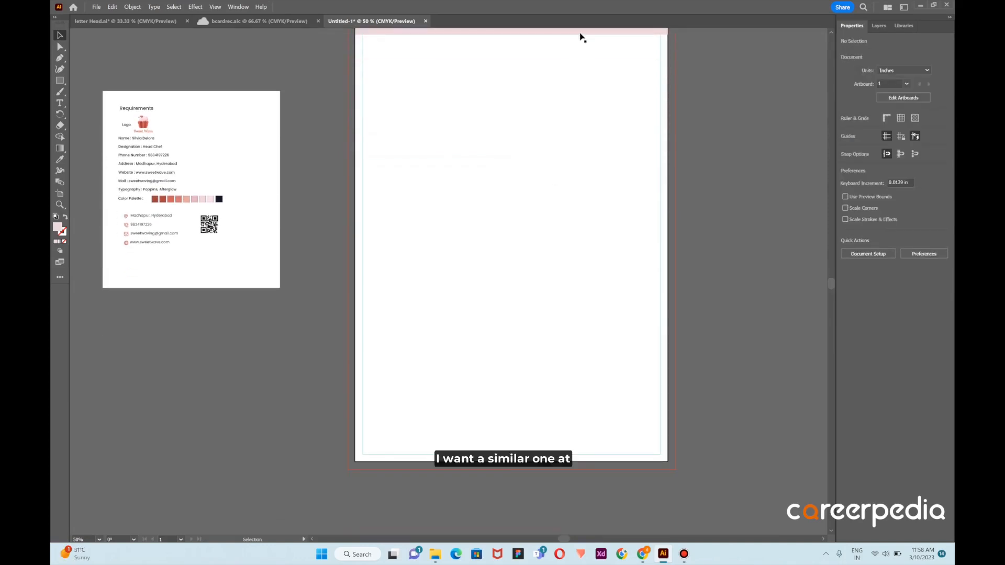
drag(581, 32, 583, 462)
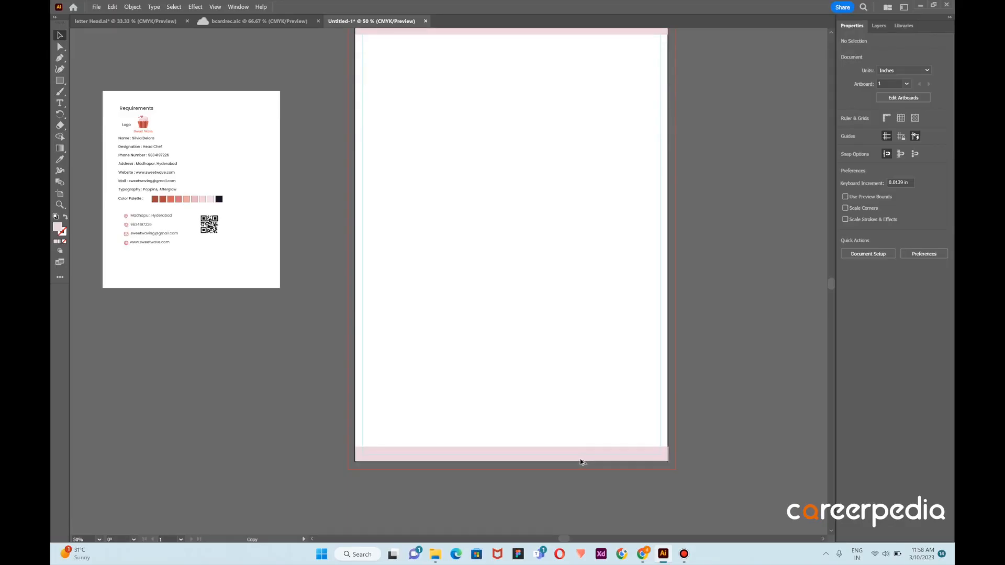
click(581, 463)
scroll(554, 470, up, 2)
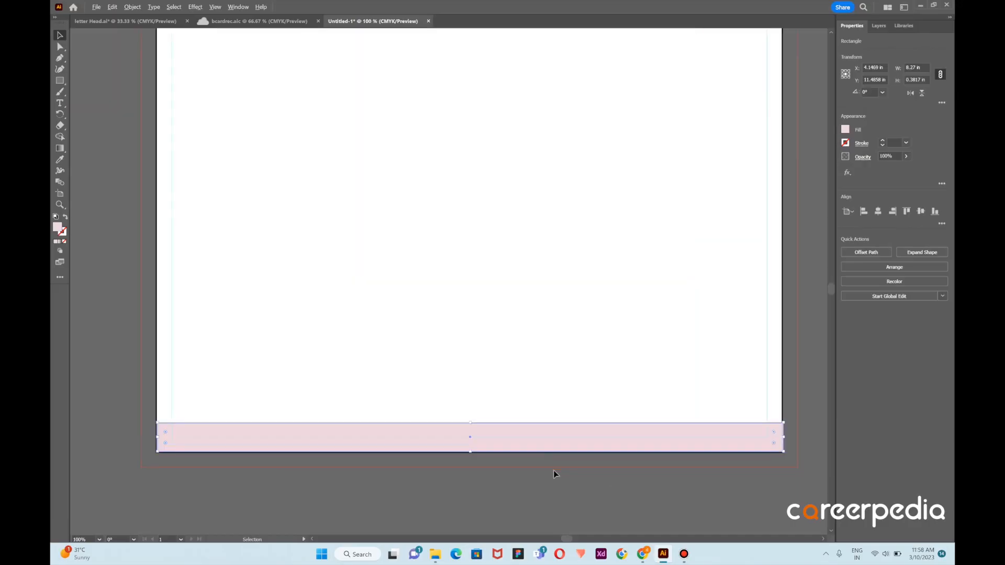
key(Left)
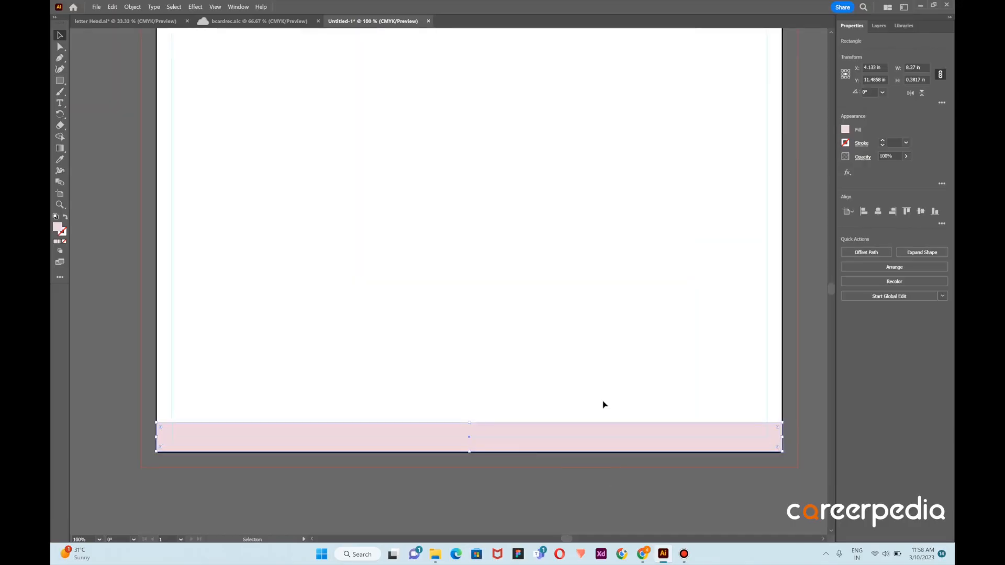
Fill the bottom band with the dark red sampled from the requirements palette and deselect it
scroll(628, 349, down, 2)
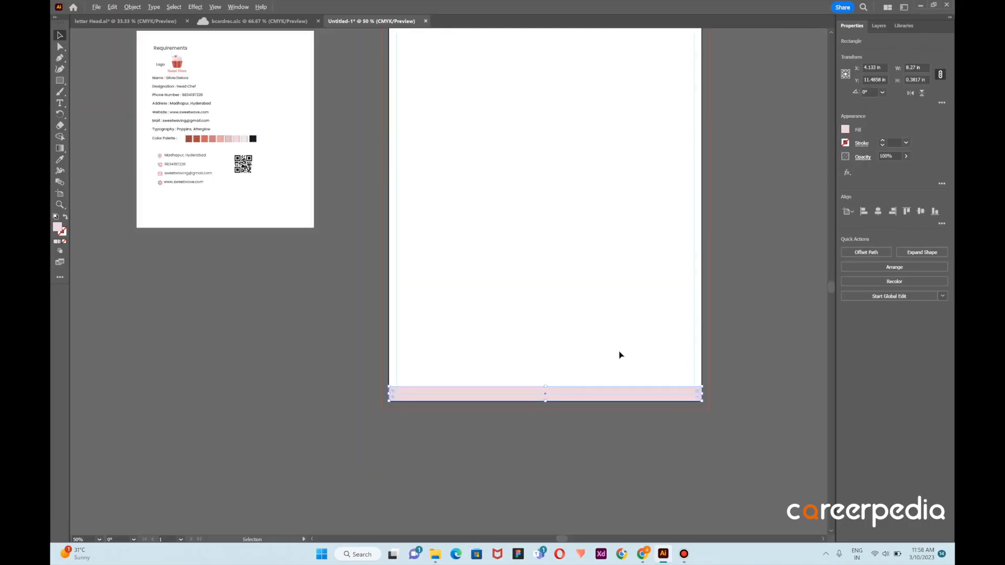
scroll(619, 354, down, 1)
scroll(543, 262, up, 1)
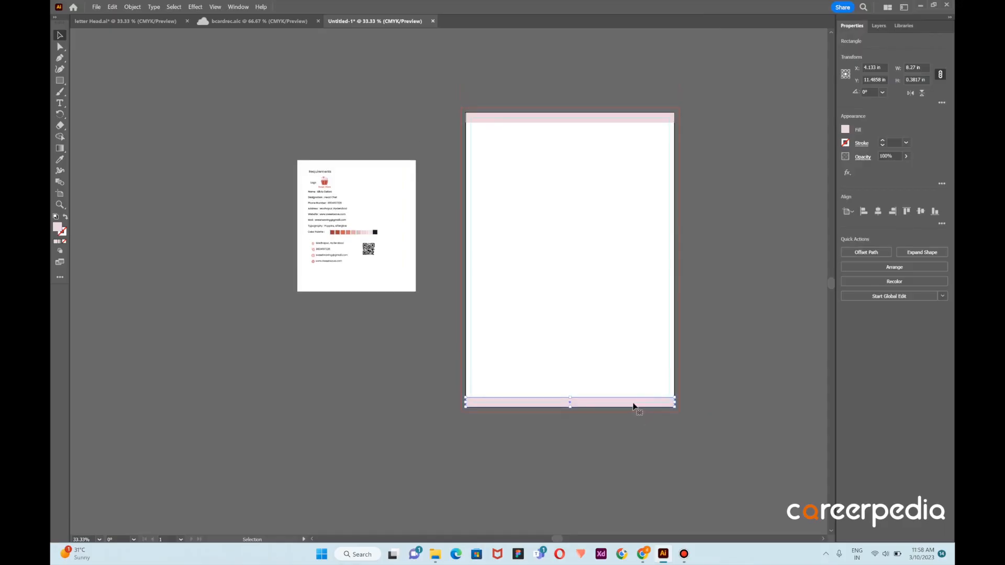
click(60, 159)
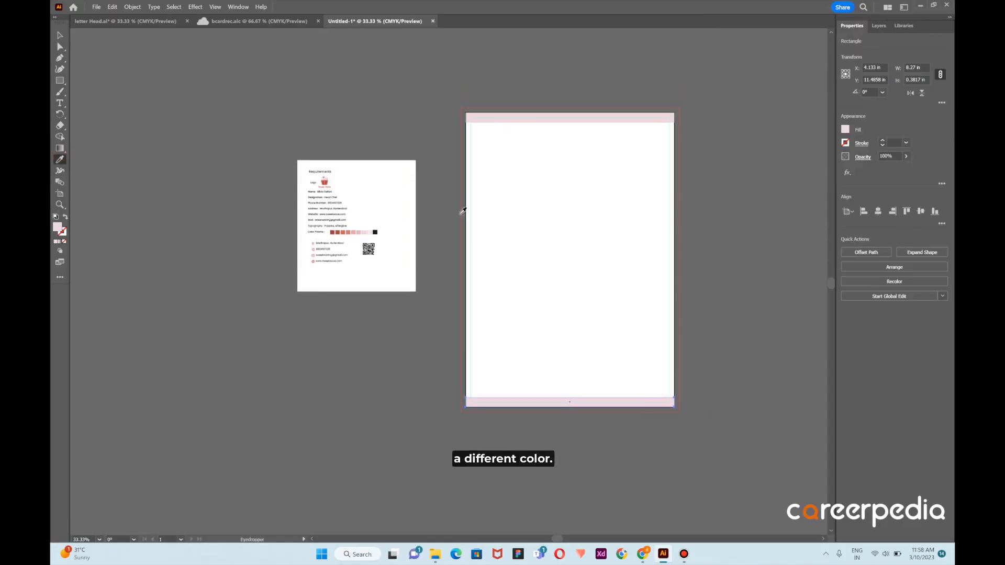
click(334, 232)
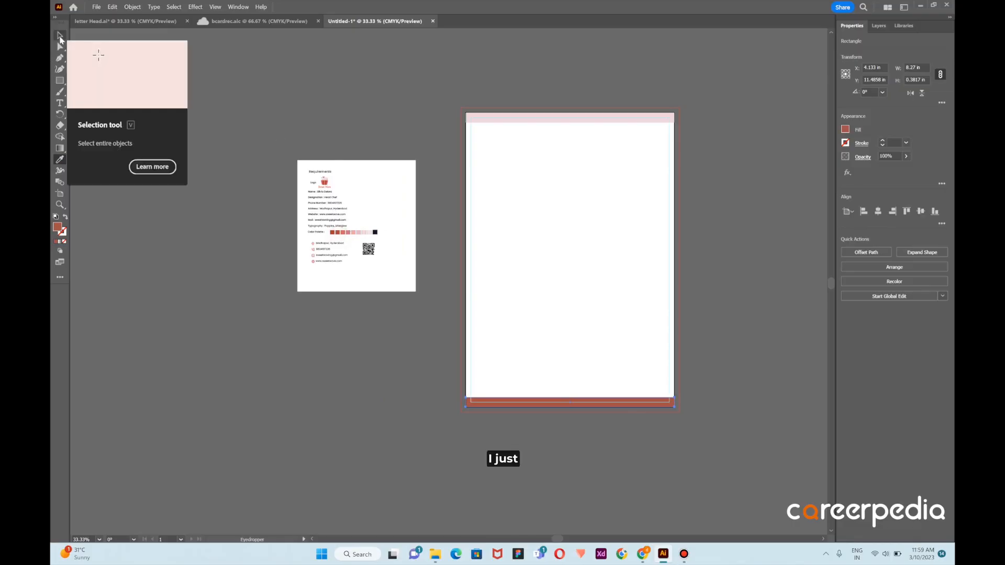
click(60, 35)
click(640, 315)
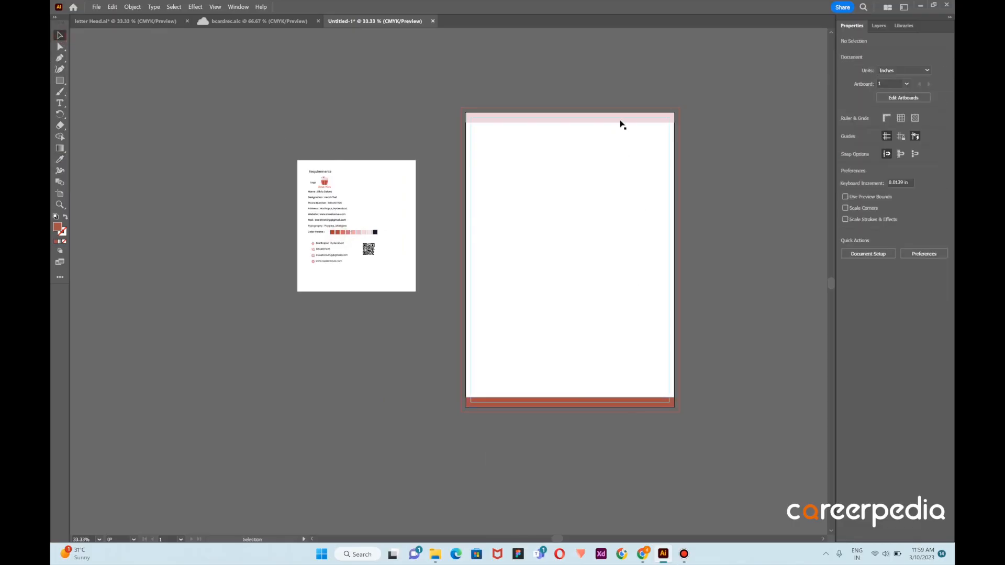
Duplicate the top pink band down to just above the dark red footer band and nudge the red band onto the artboard's bottom edge
drag(622, 125, 620, 392)
scroll(620, 393, up, 3)
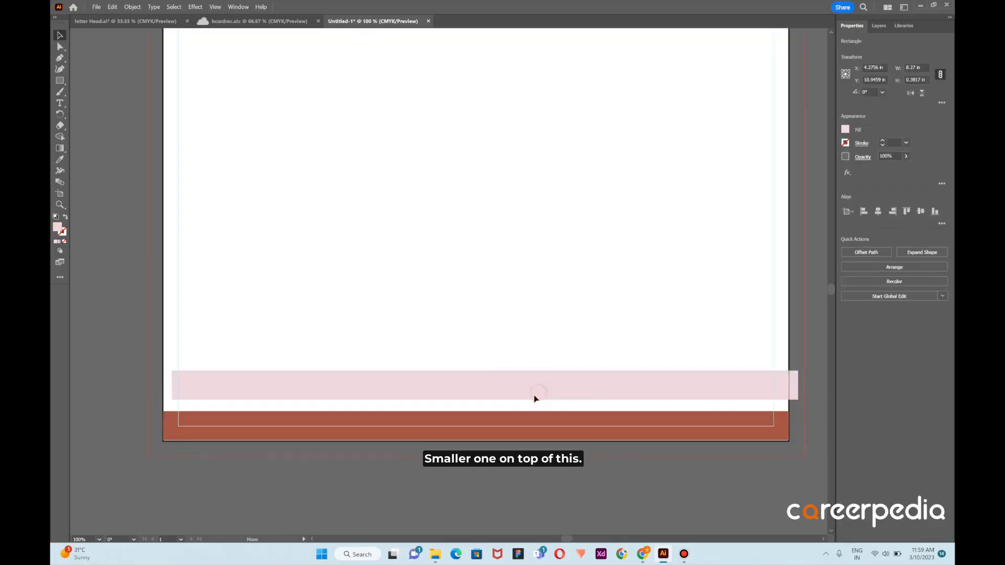
drag(534, 395, 527, 407)
click(516, 417)
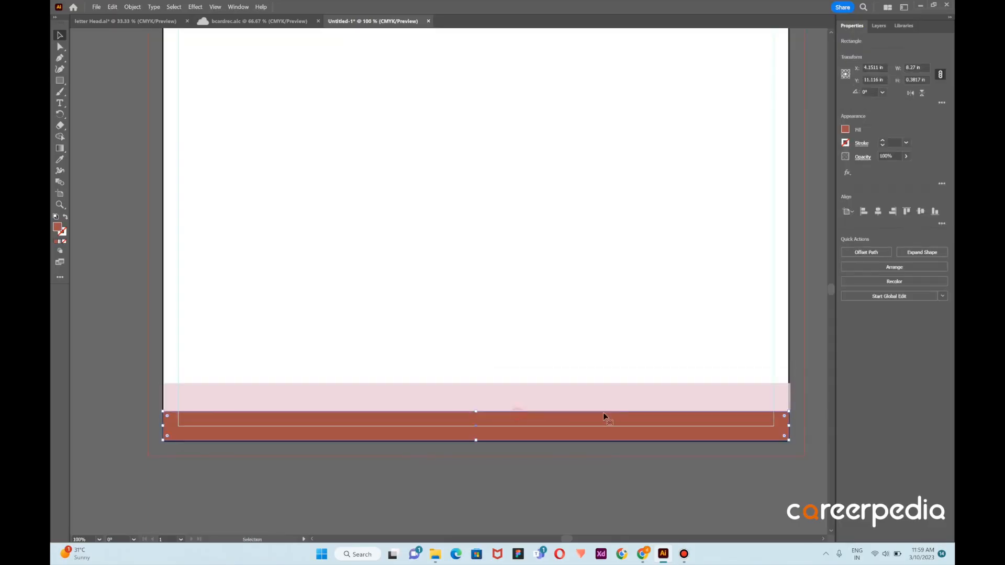
drag(604, 417, 622, 414)
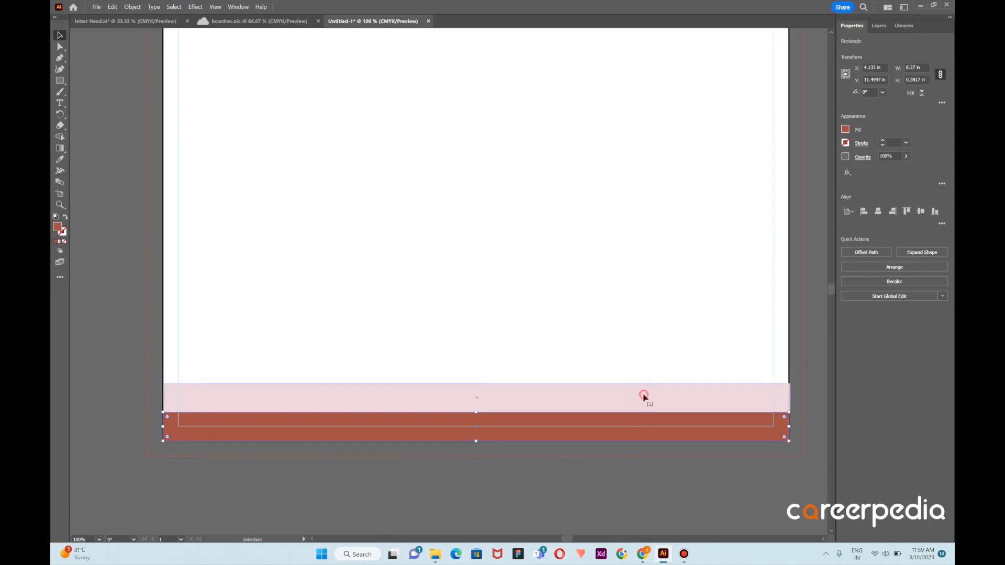
Center the lower pink band horizontally on the artboard and reduce its height to a thin strip along the dark red band
click(643, 398)
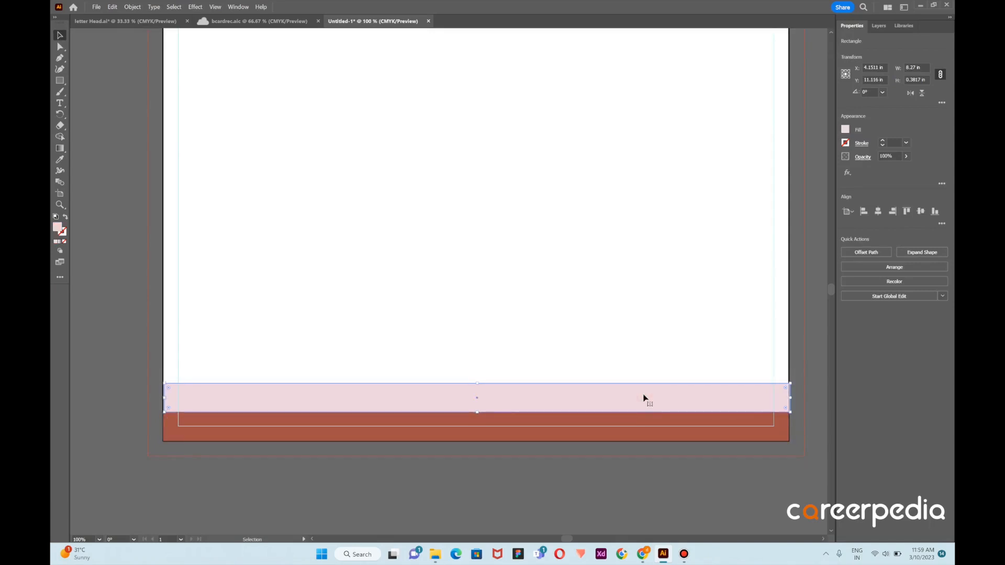
drag(619, 392, 620, 394)
click(878, 211)
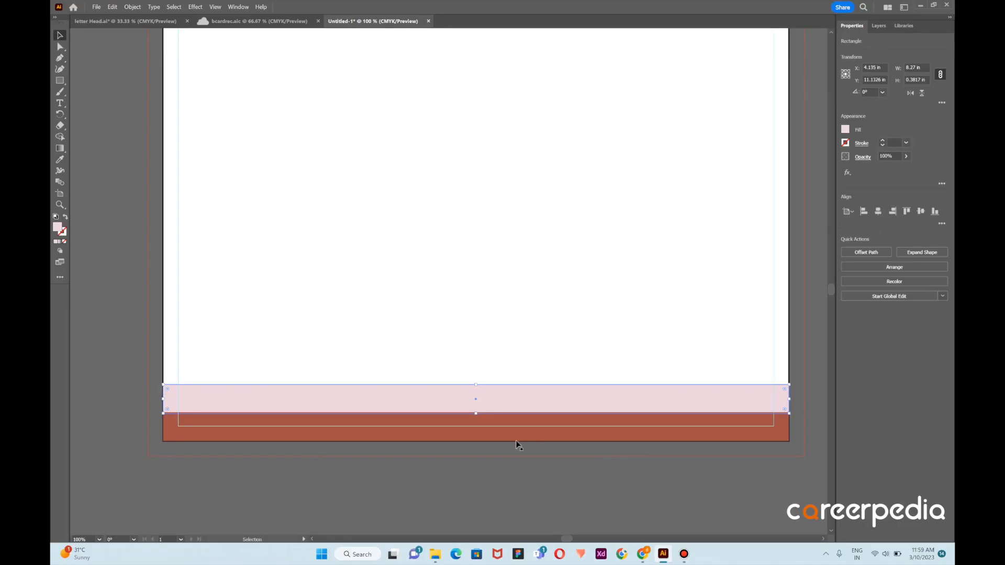
mouse_move(478, 416)
mouse_down()
mouse_move(476, 386)
mouse_move(476, 407)
mouse_up()
click(576, 354)
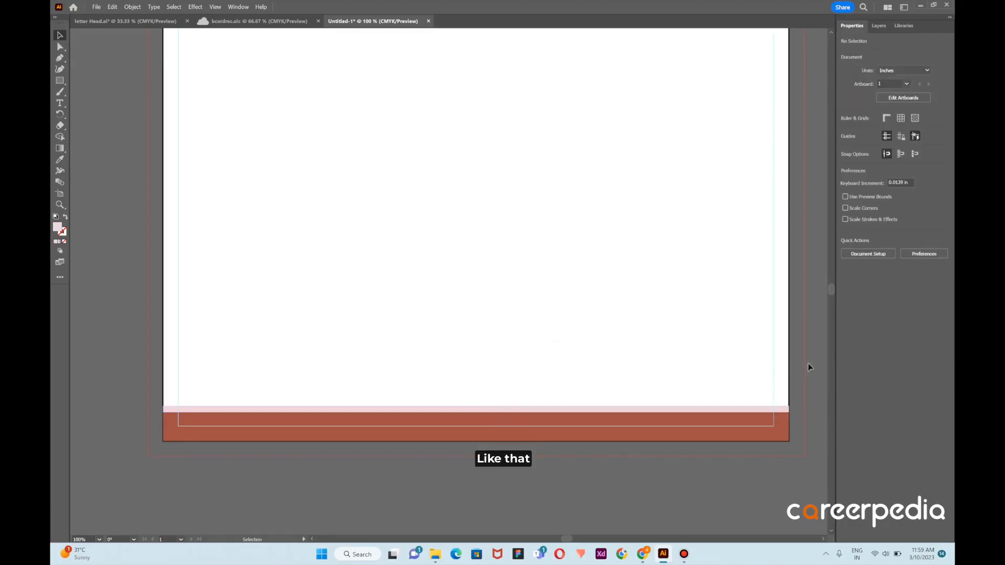
Copy the Sweet Wave logo from the requirements to the letterhead's upper left below the pink band, enlarged to about 0.93 in wide
scroll(633, 362, down, 2)
scroll(589, 195, up, 3)
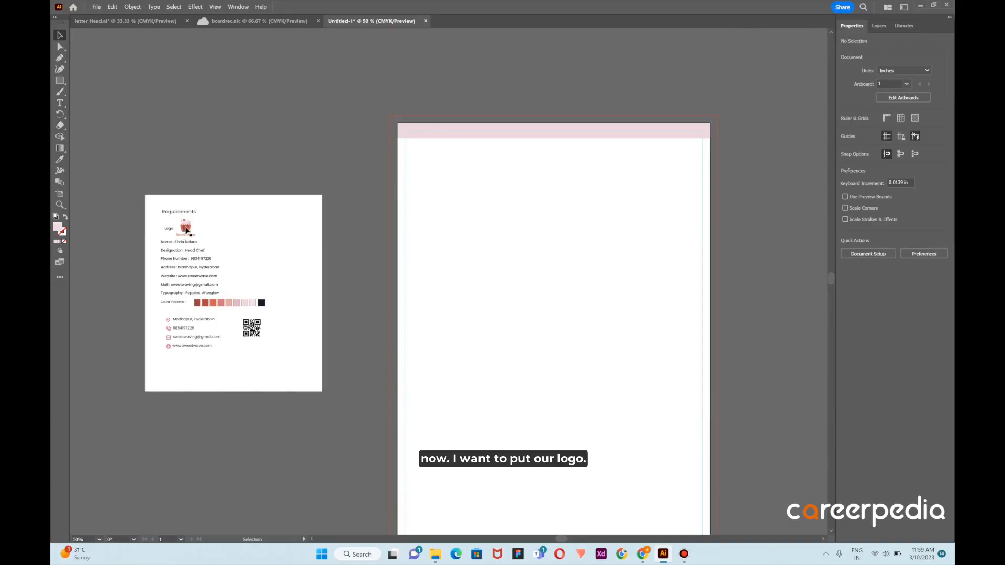
drag(186, 231, 466, 195)
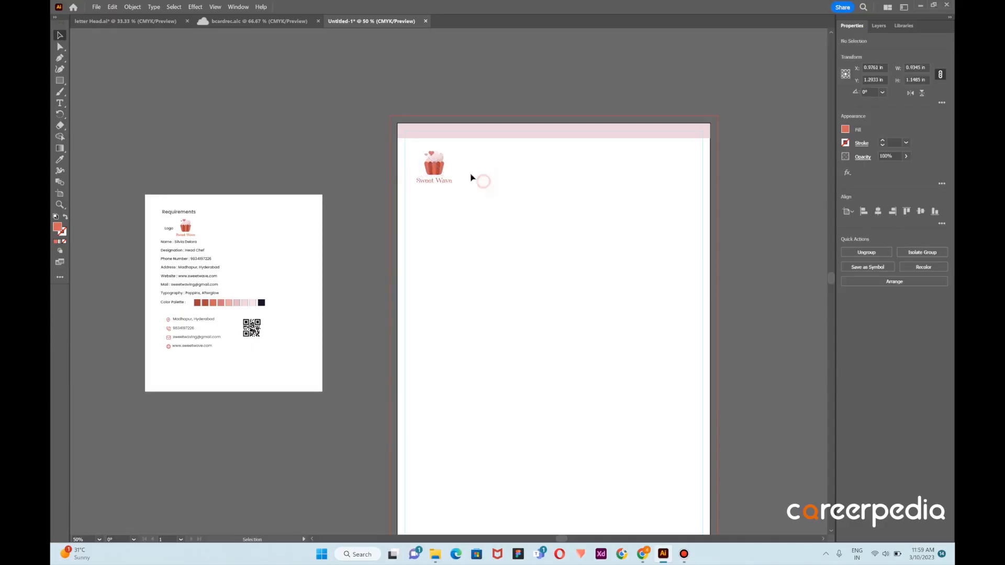
click(476, 178)
click(431, 164)
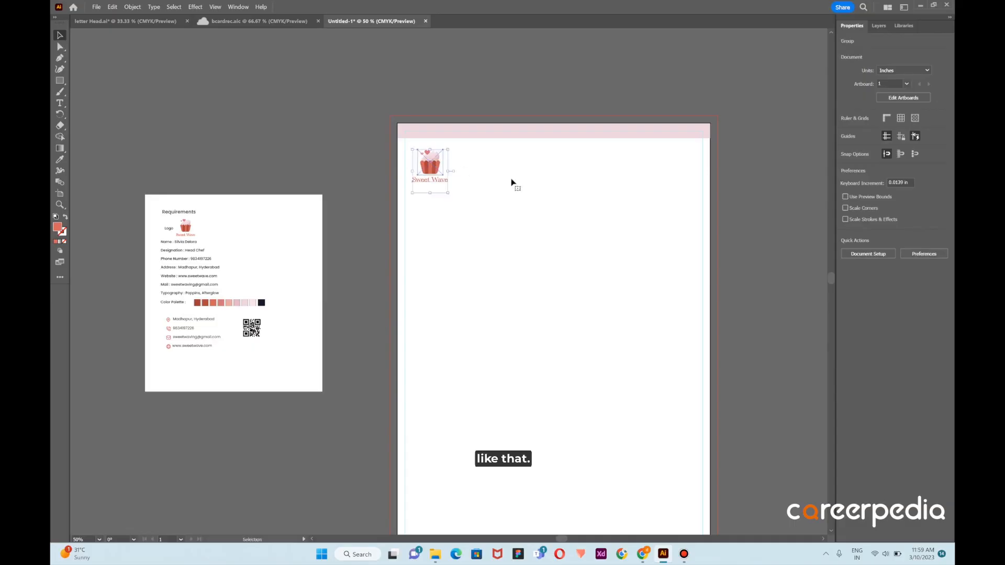
click(513, 182)
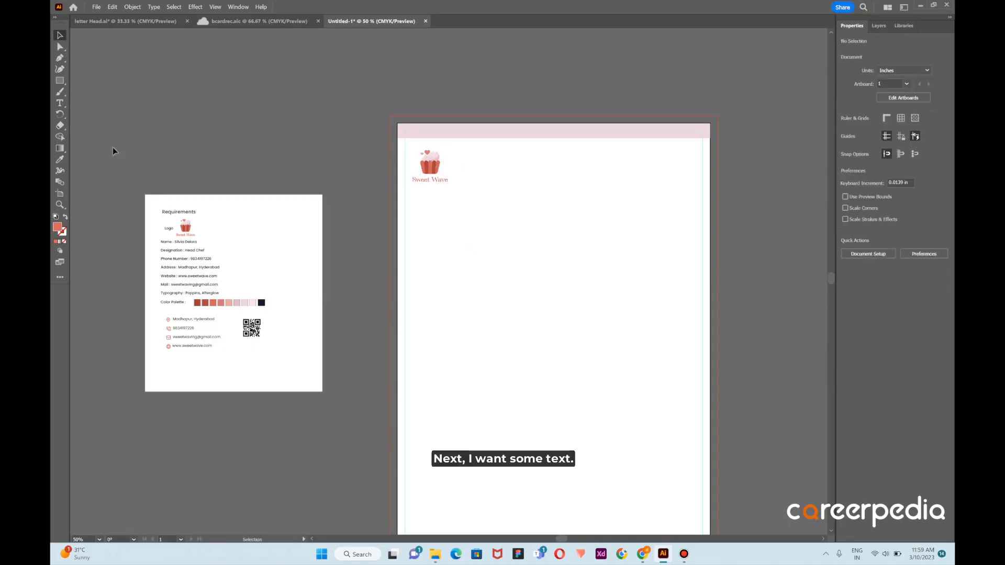
Add the heading text "Collaboration" below the logo
click(60, 104)
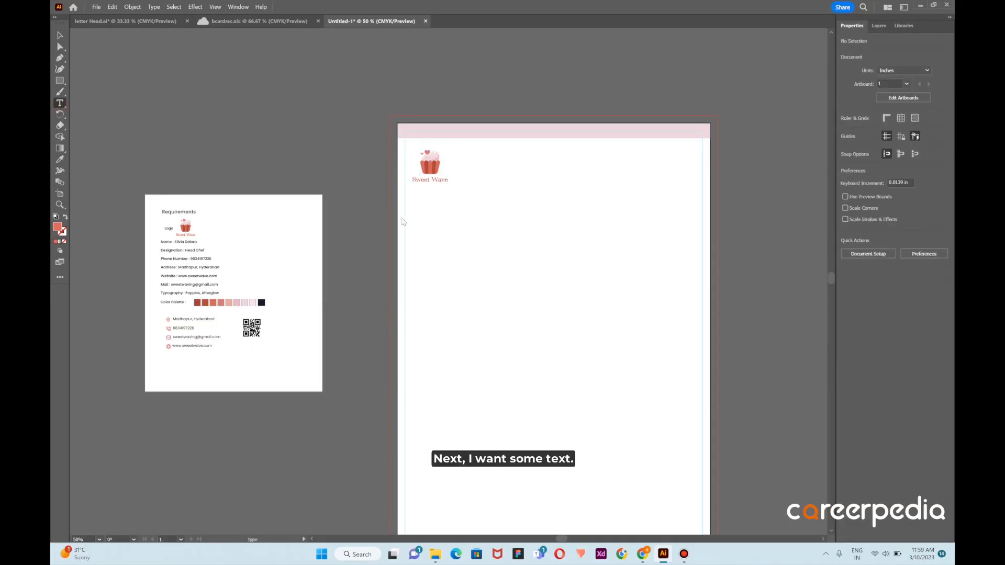
click(434, 200)
text(Collab)
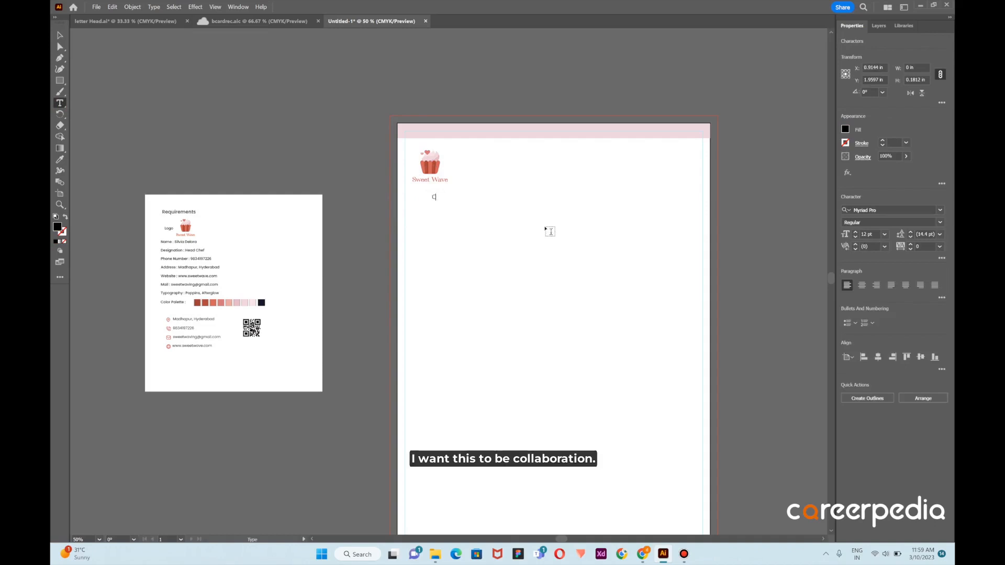
text(oration)
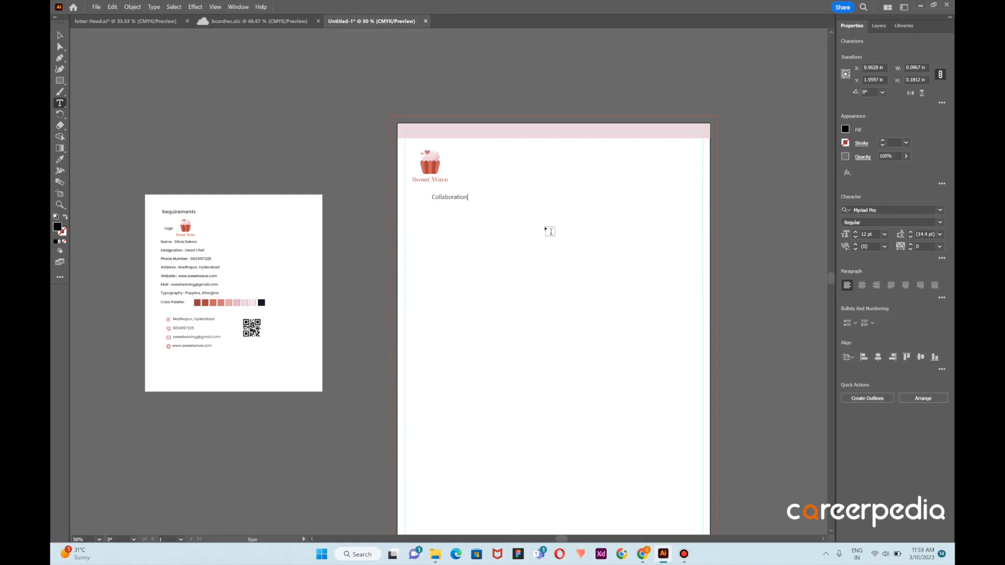
Add a placeholder-filled text area about 6.59 x 4.76 in below the heading and split it into three paragraphs
click(60, 103)
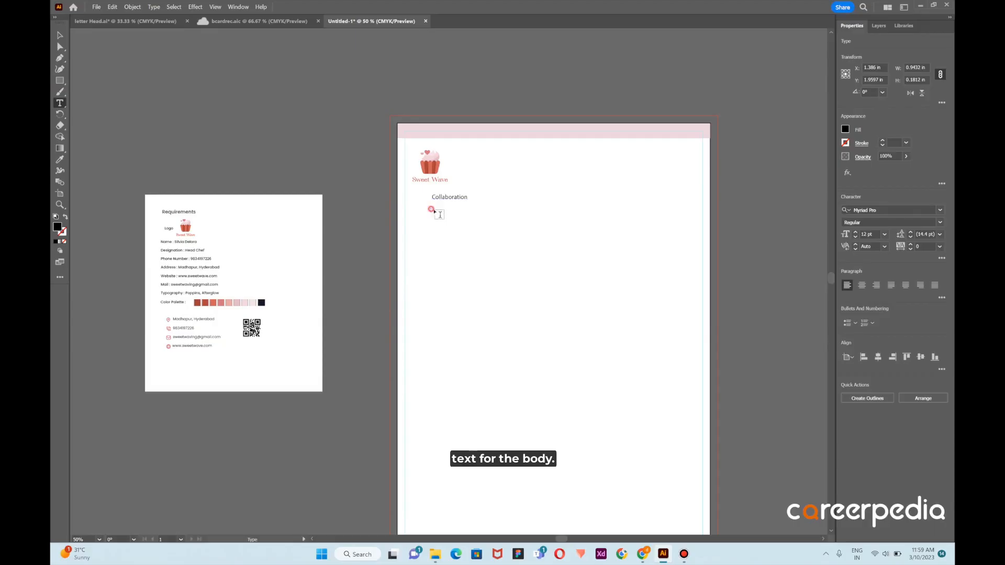
drag(430, 209, 680, 390)
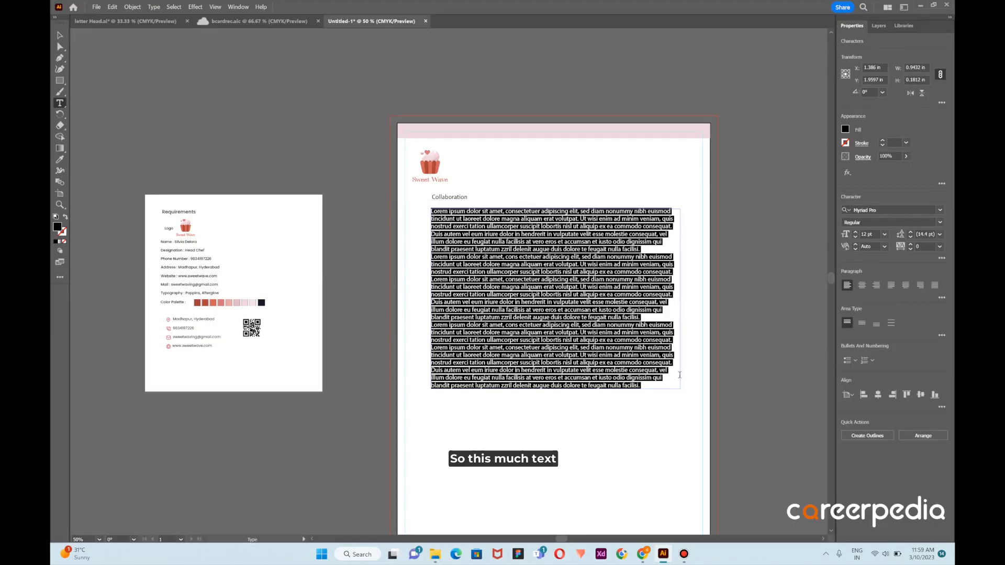
click(645, 249)
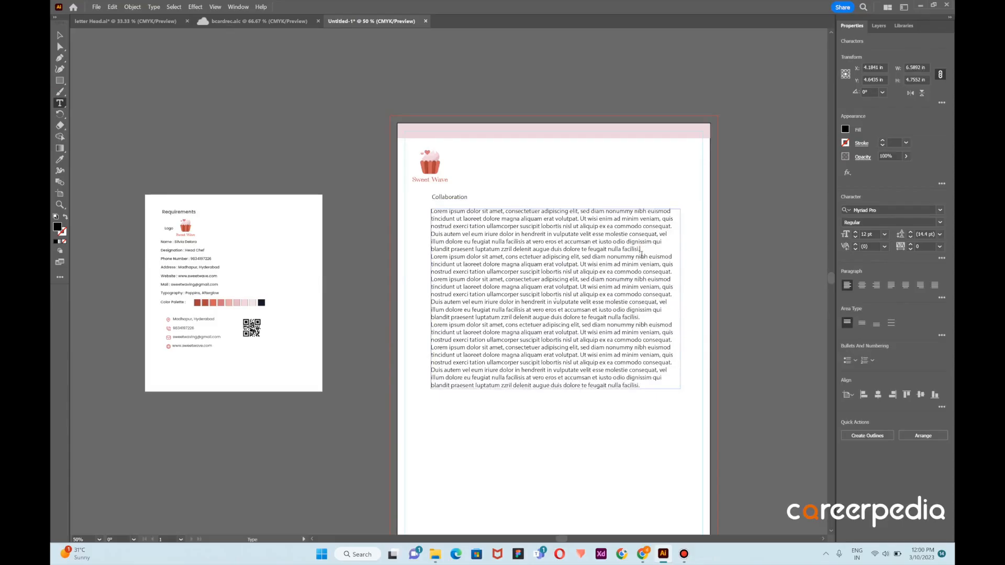
key(Return)
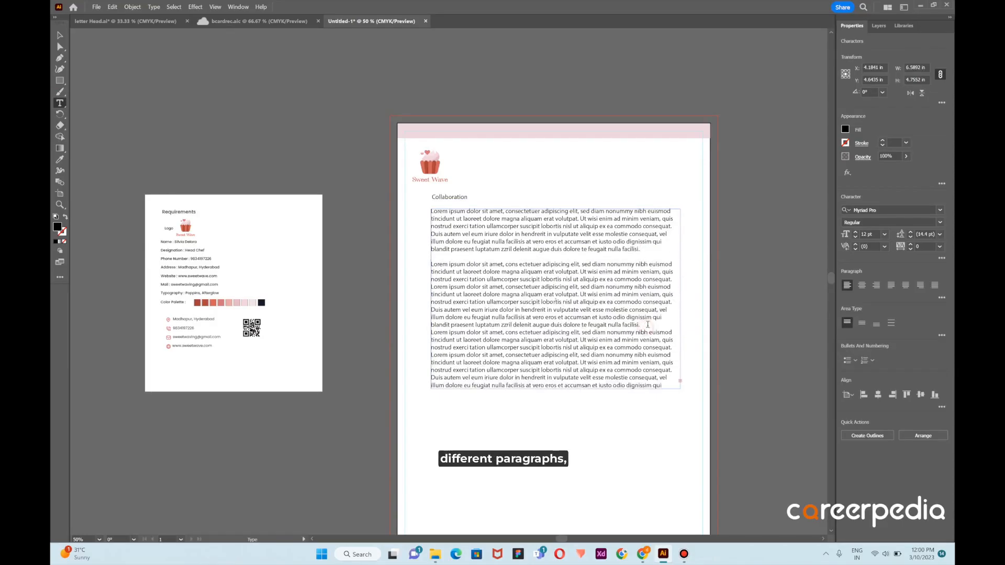
key(Return)
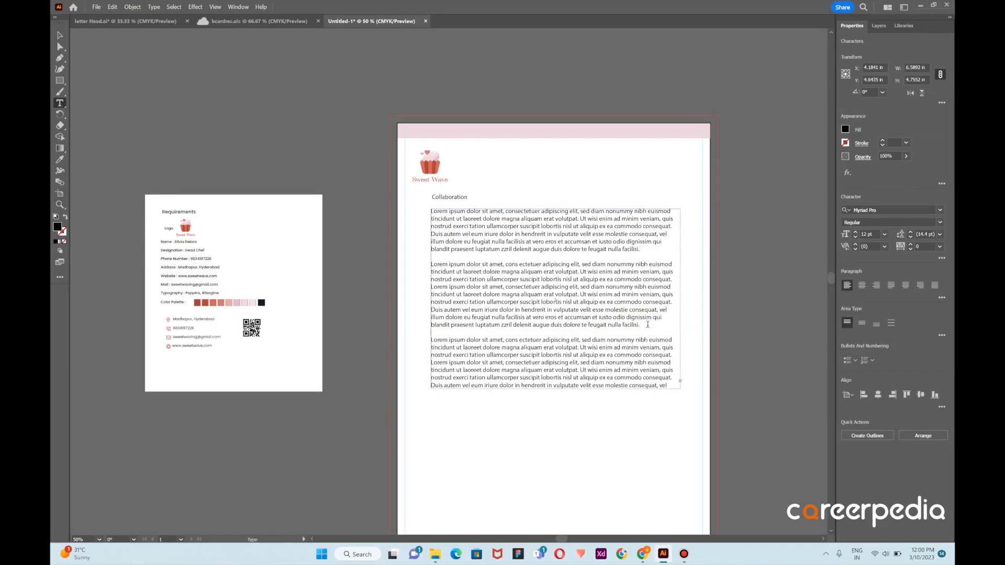
Delete the last four visible lines of the body text and make the remaining two lines a separate paragraph starting with capitalized "Illum"
drag(668, 385, 432, 362)
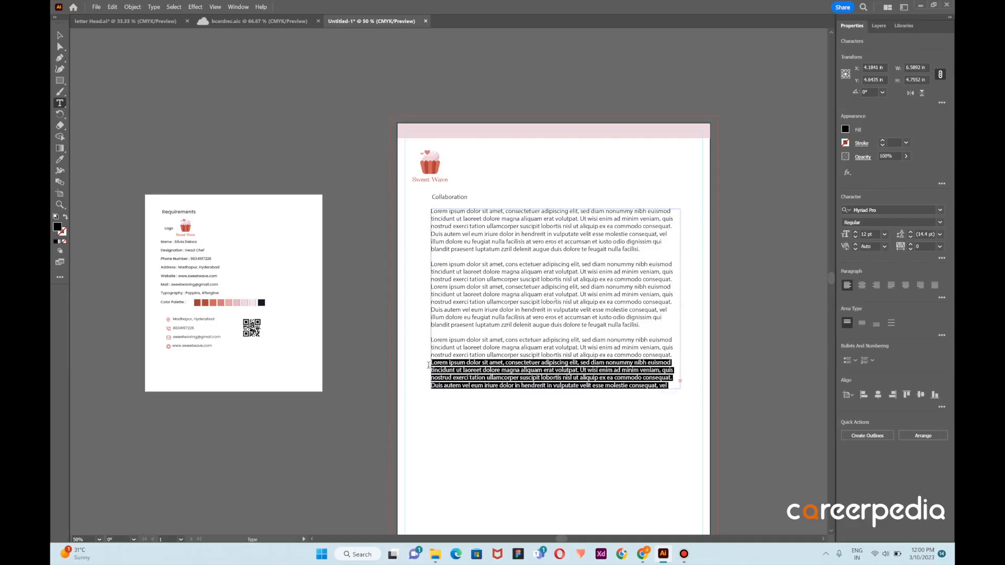
key(BackSpace)
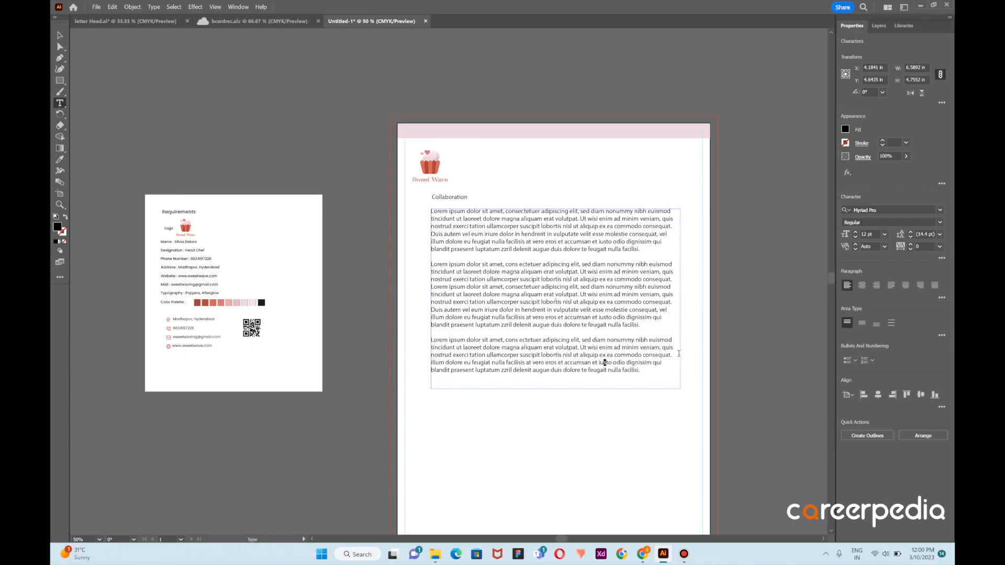
click(674, 355)
key(Return)
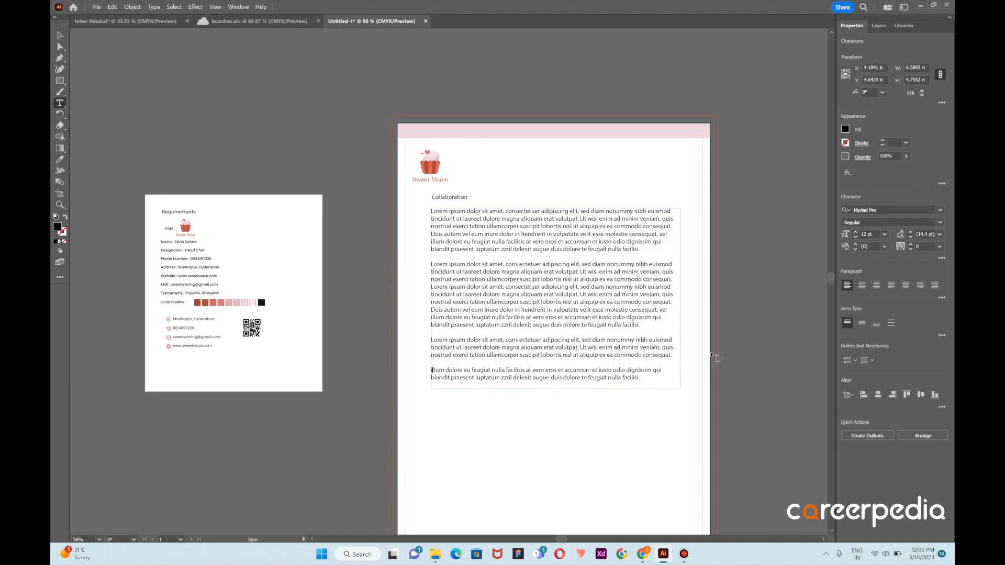
key(BackSpace)
text(I)
Add the label "Issued date" below the body text, in line with its left edge
click(433, 412)
text(Issue)
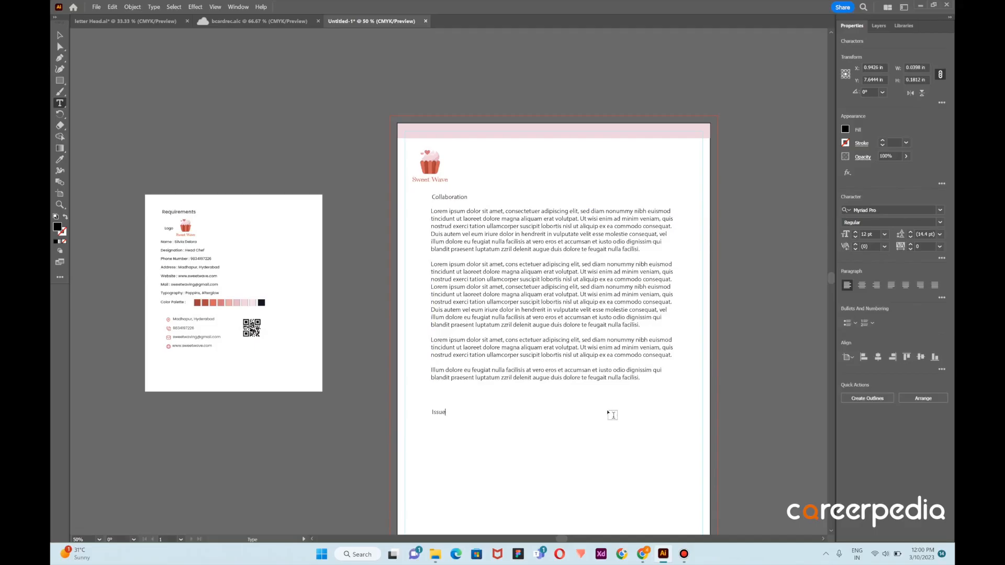
text(d date)
click(568, 430)
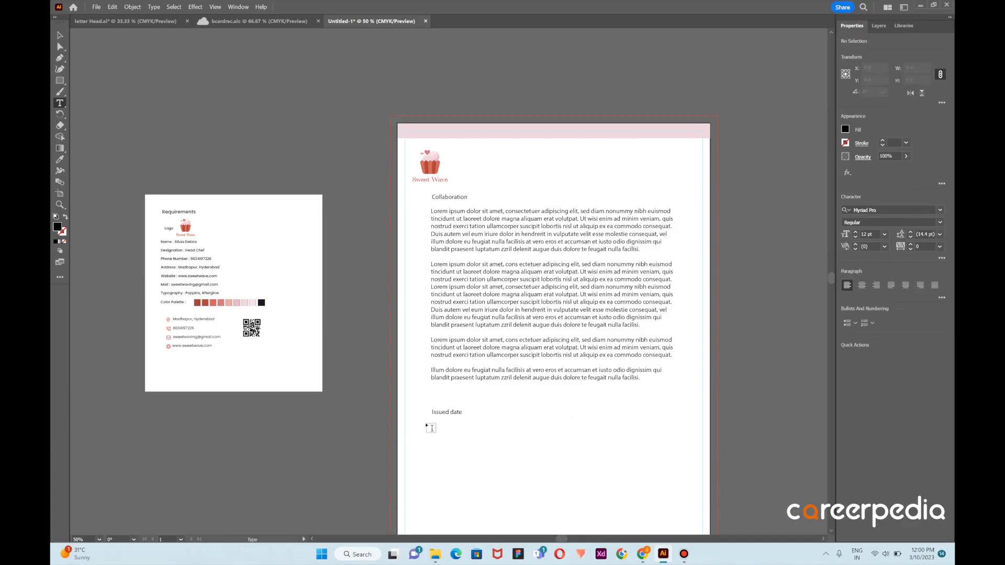
Add the date 07-02-2023 directly under the "Issued date" label
click(430, 426)
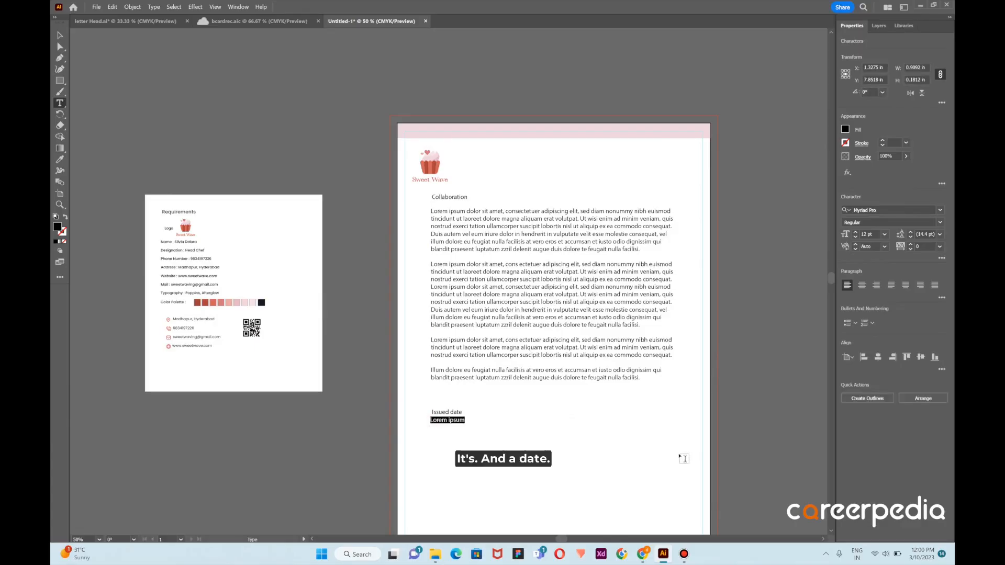
key(BackSpace)
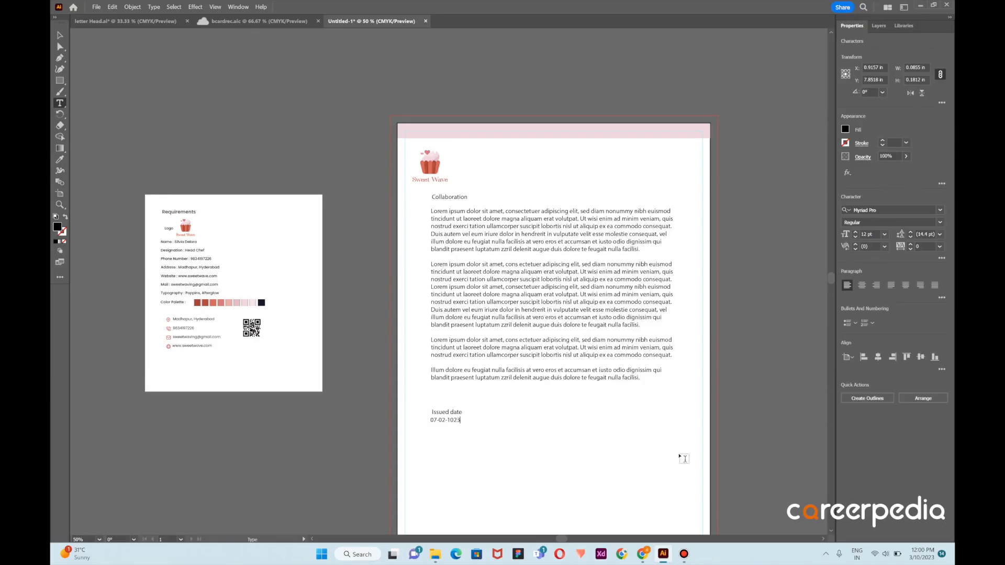
key(BackSpace)
key(BackSpace)
key(BackSpace)
text(2)
click(60, 35)
click(222, 167)
Copy the address, phone, e-mail and website lines with their icons from the requirements to the letterhead's lower left above the footer
scroll(546, 273, down, 3)
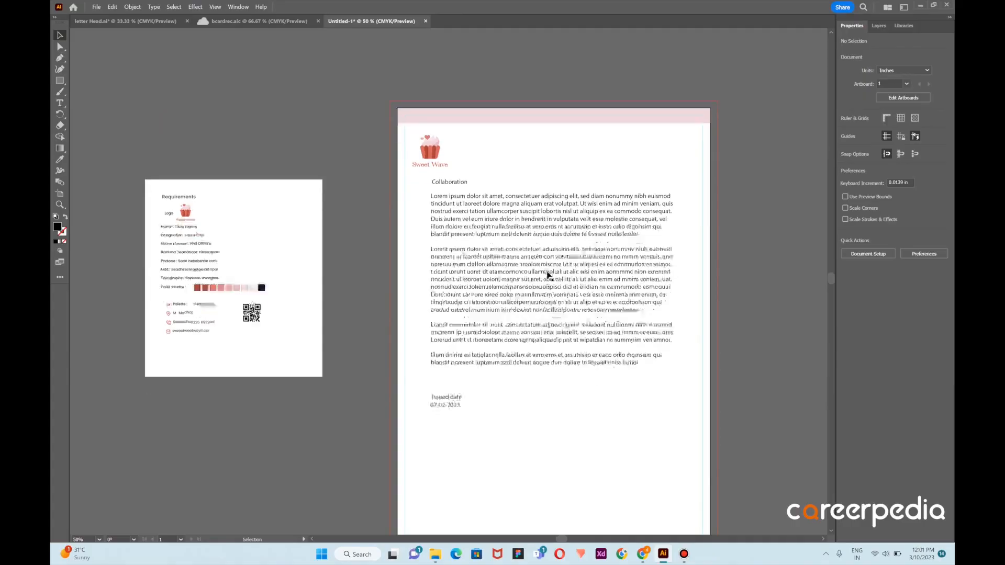
mouse_move(164, 243)
mouse_down()
mouse_move(178, 264)
mouse_move(170, 246)
mouse_up()
click(169, 245)
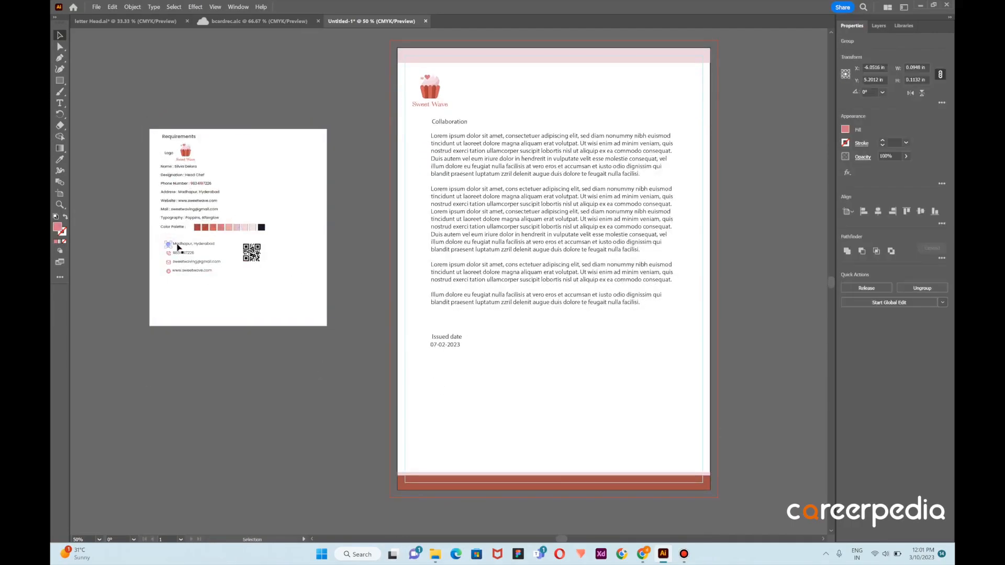
shift+click(180, 244)
shift+click(169, 253)
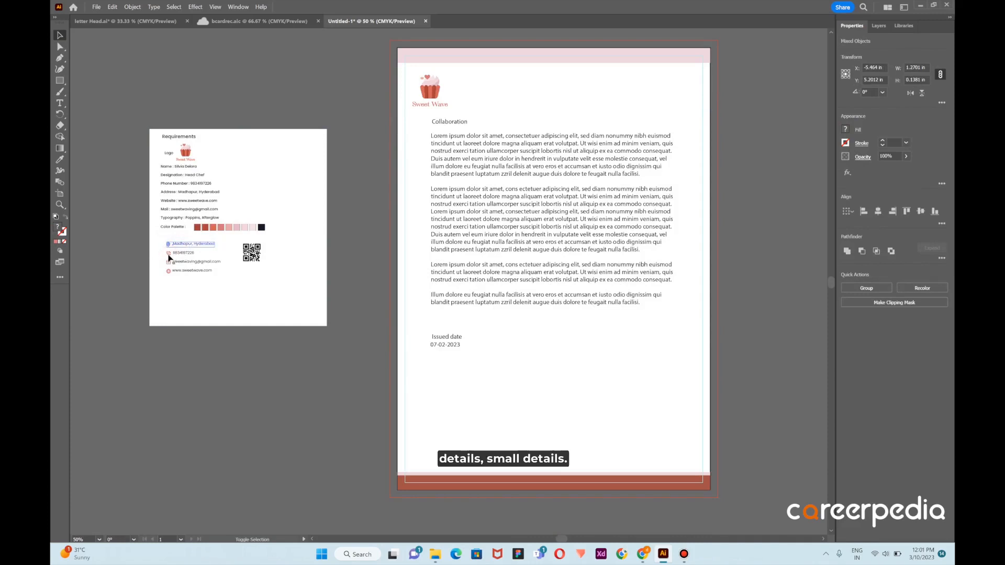
shift+click(182, 253)
shift+click(168, 262)
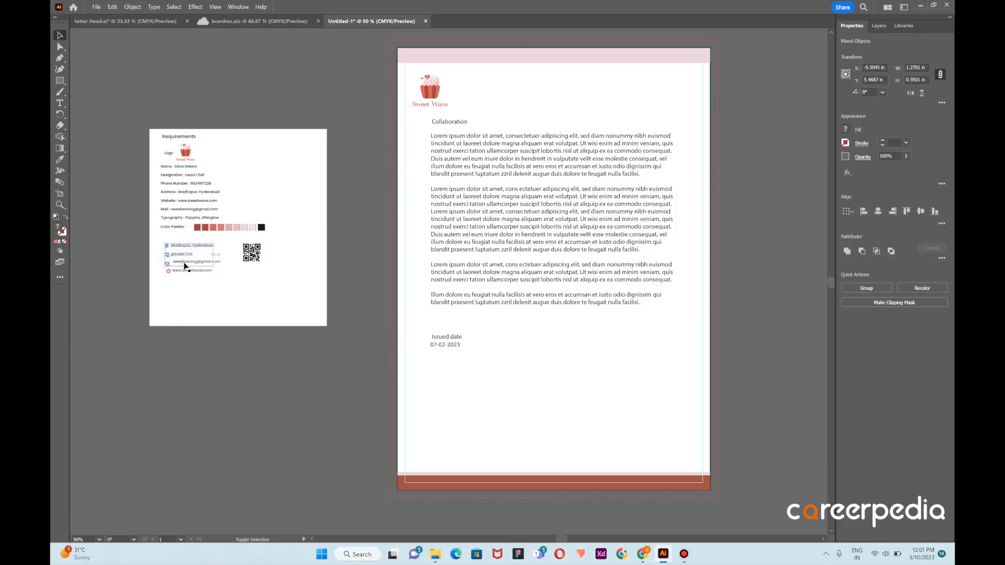
shift+click(186, 261)
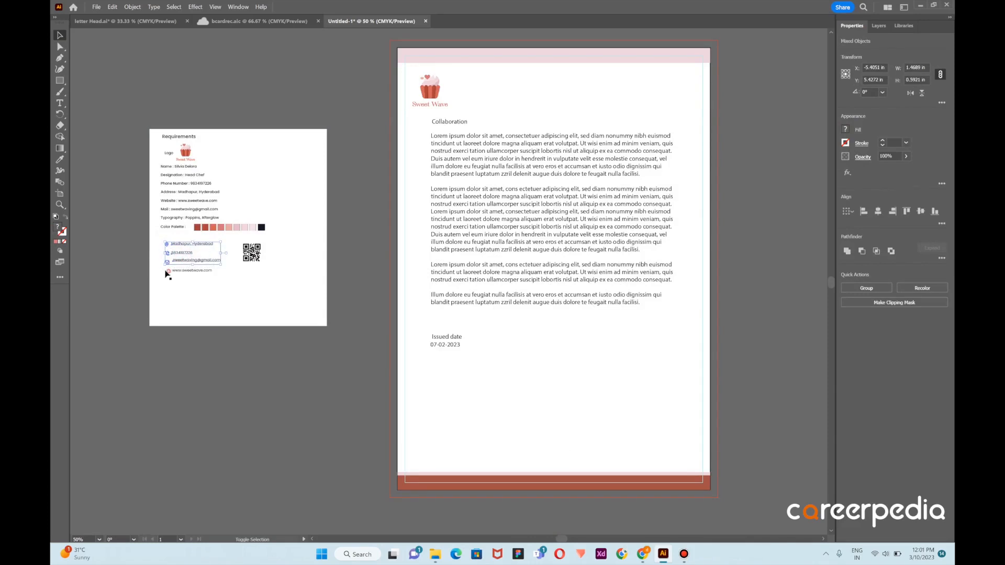
shift+click(169, 272)
drag(192, 270, 469, 450)
click(568, 408)
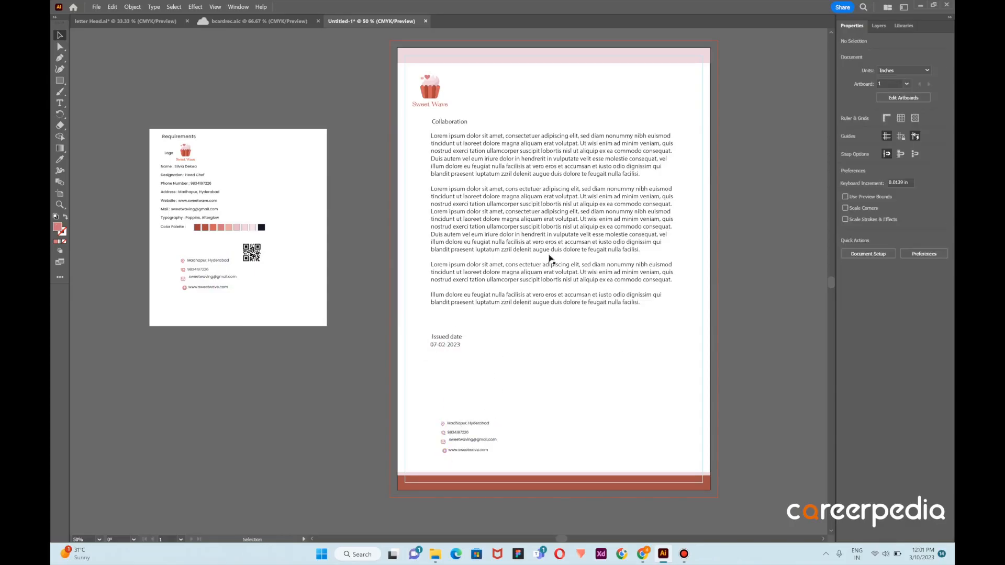
Set the "Collaboration" heading's font size to 24 pt
scroll(514, 116, up, 1)
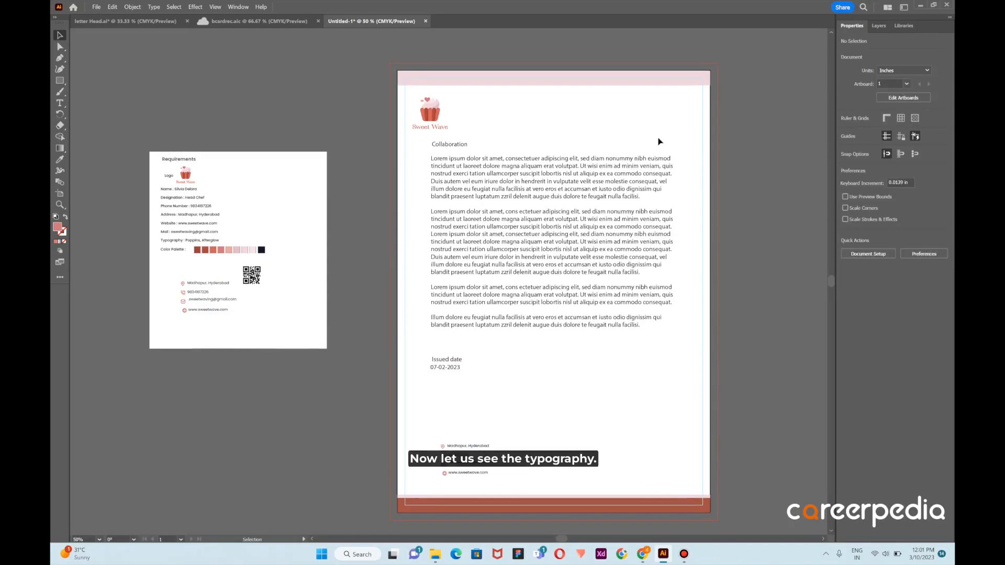
alt+scroll(659, 143, up, 1)
click(396, 151)
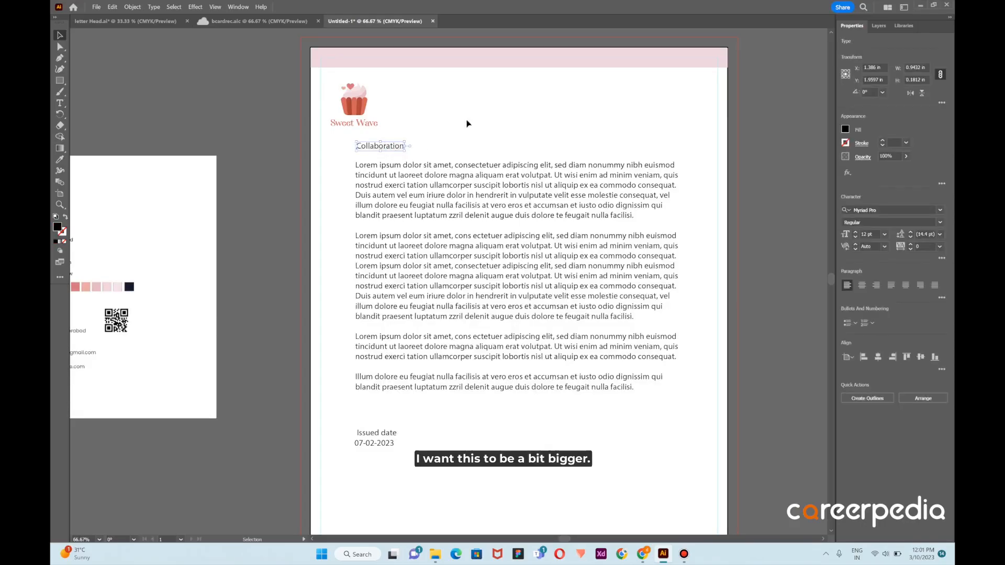
click(884, 236)
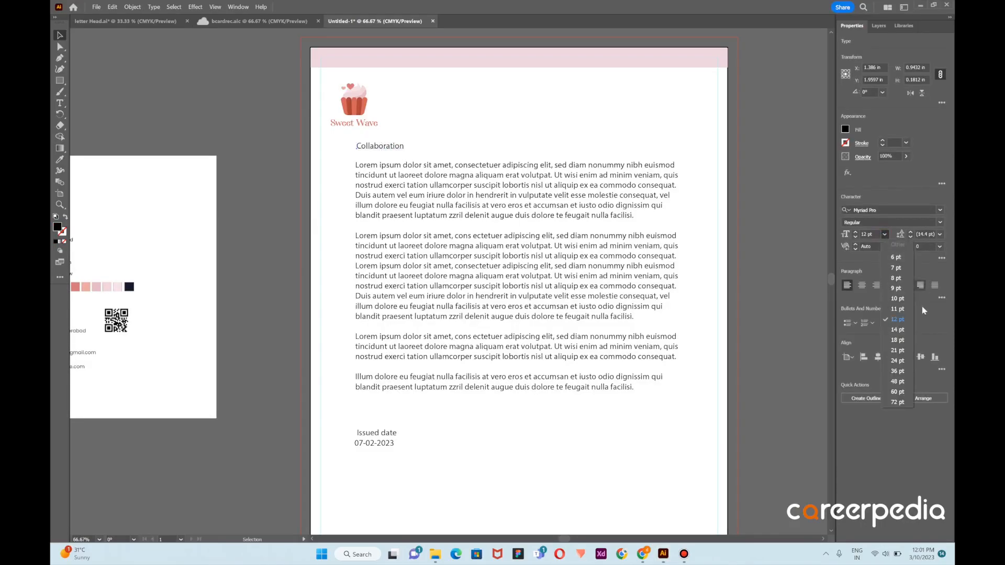
click(900, 364)
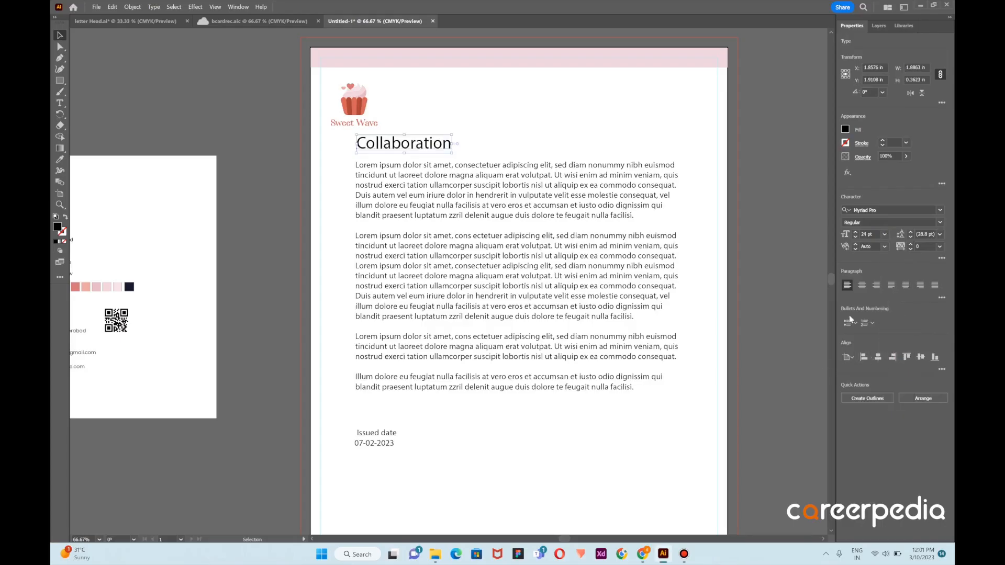
Set the "Collaboration" heading's font to Afterglow Regular, following the typography in the requirements
click(921, 247)
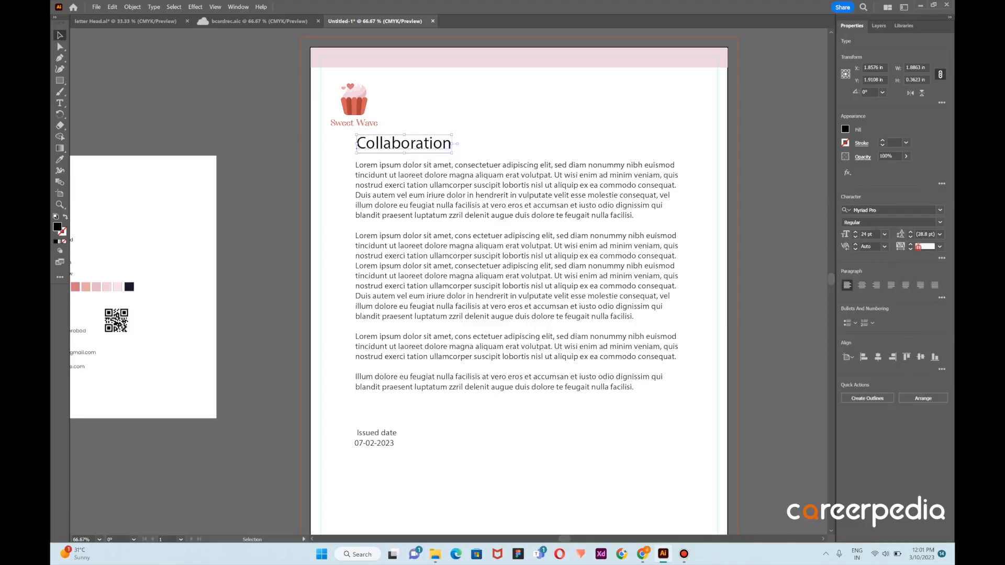
click(912, 210)
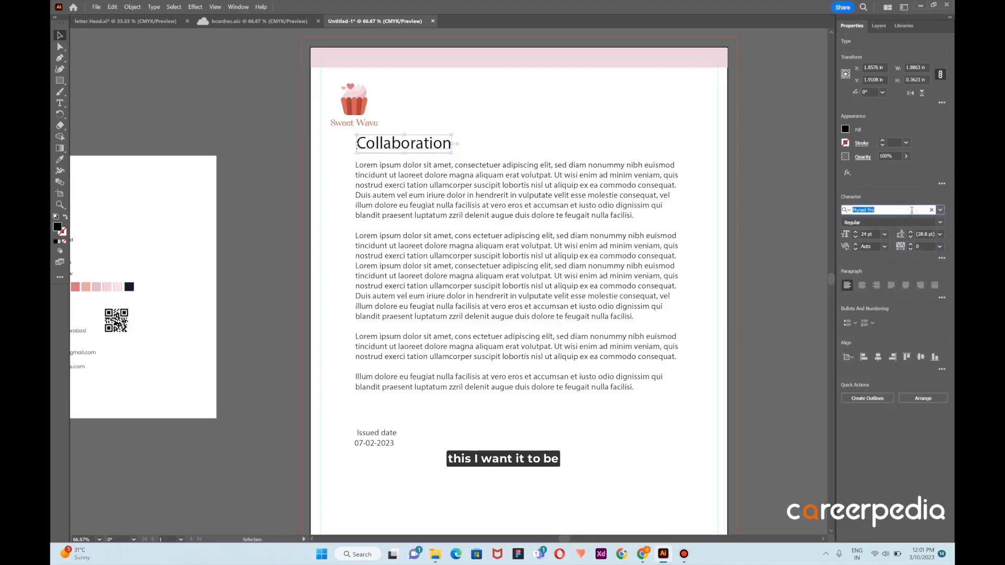
key(BackSpace)
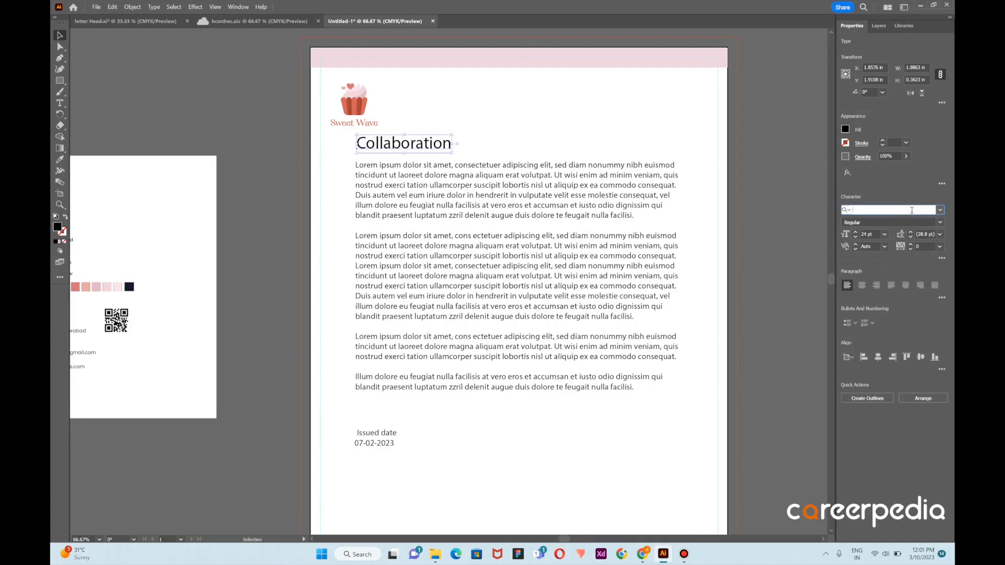
text(After)
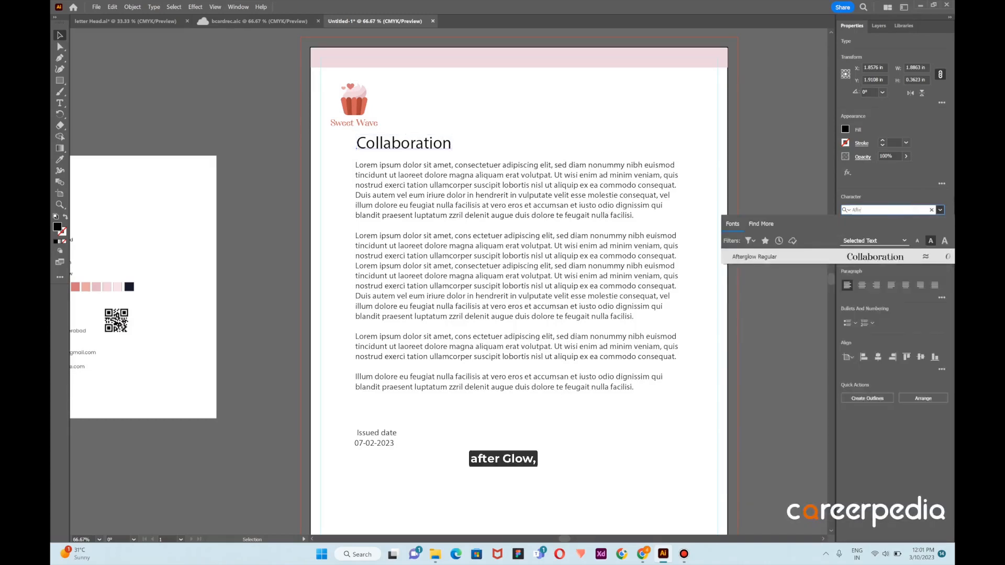
click(861, 254)
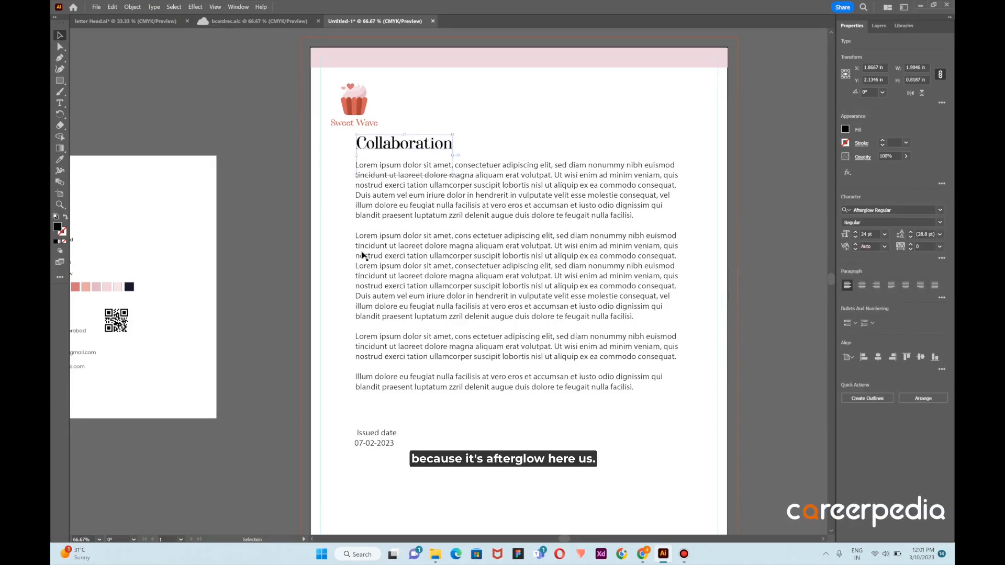
scroll(257, 233, left, 5)
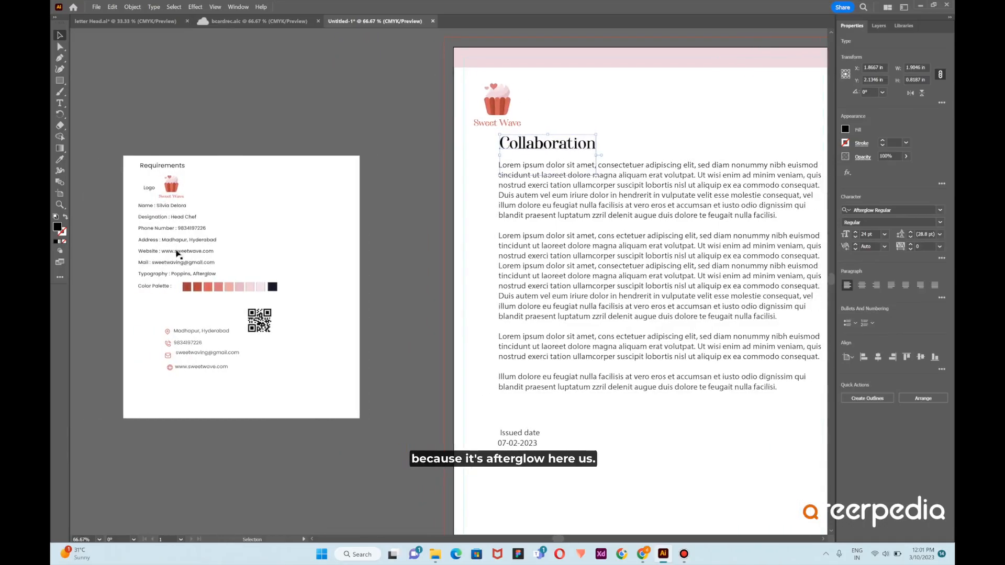
scroll(214, 272, right, 4)
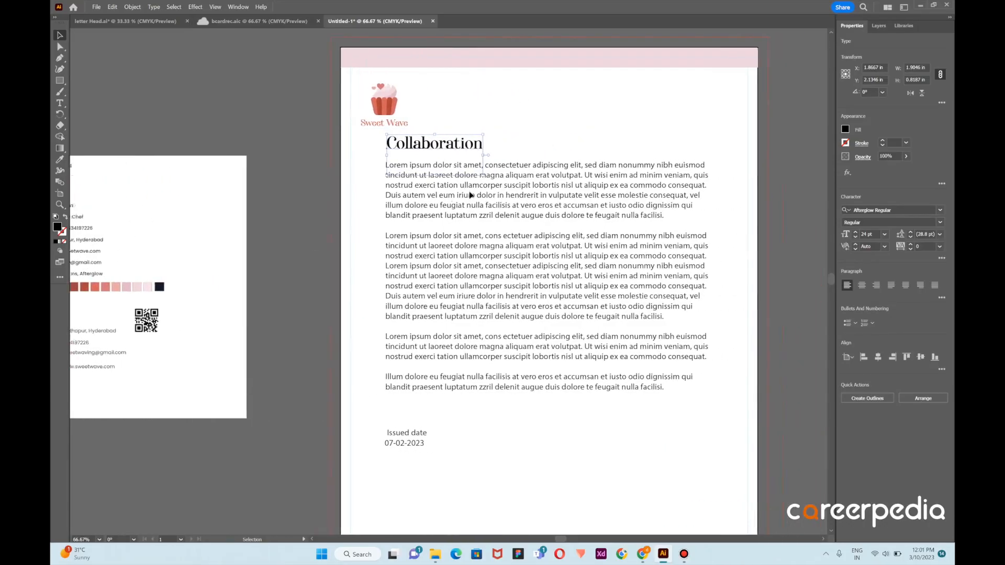
scroll(470, 194, right, 1)
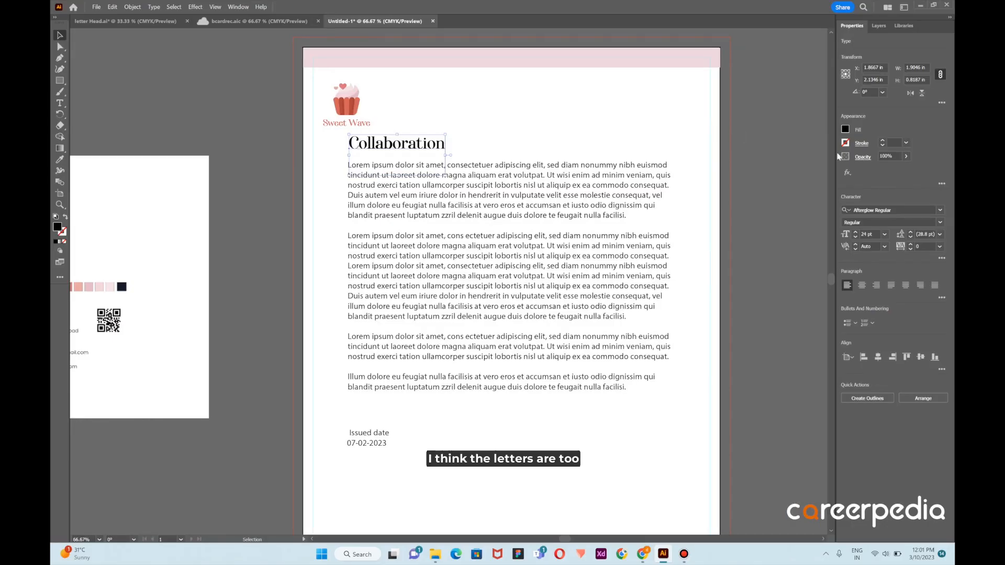
Increase the tracking of the "Collaboration" heading to 50
click(941, 247)
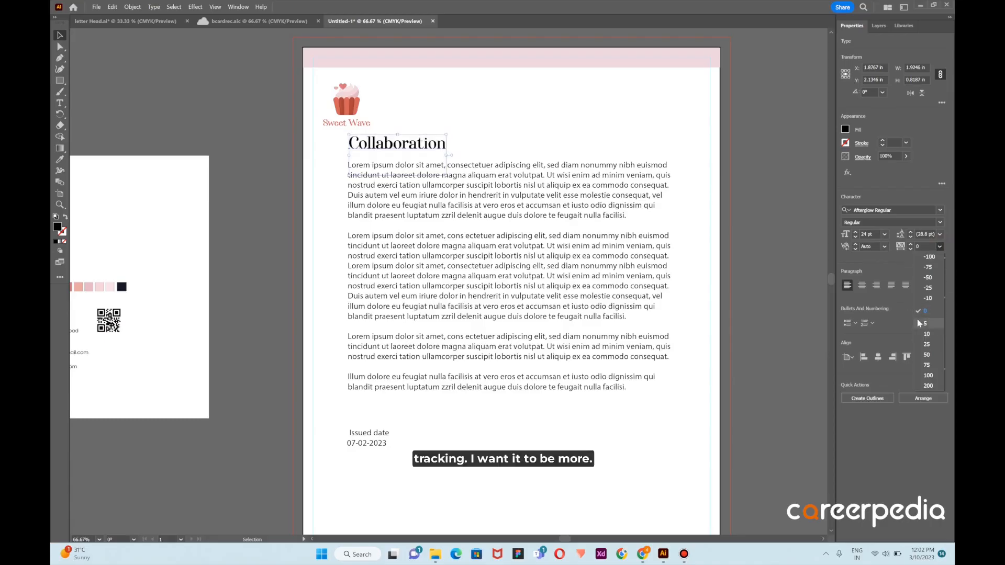
click(932, 345)
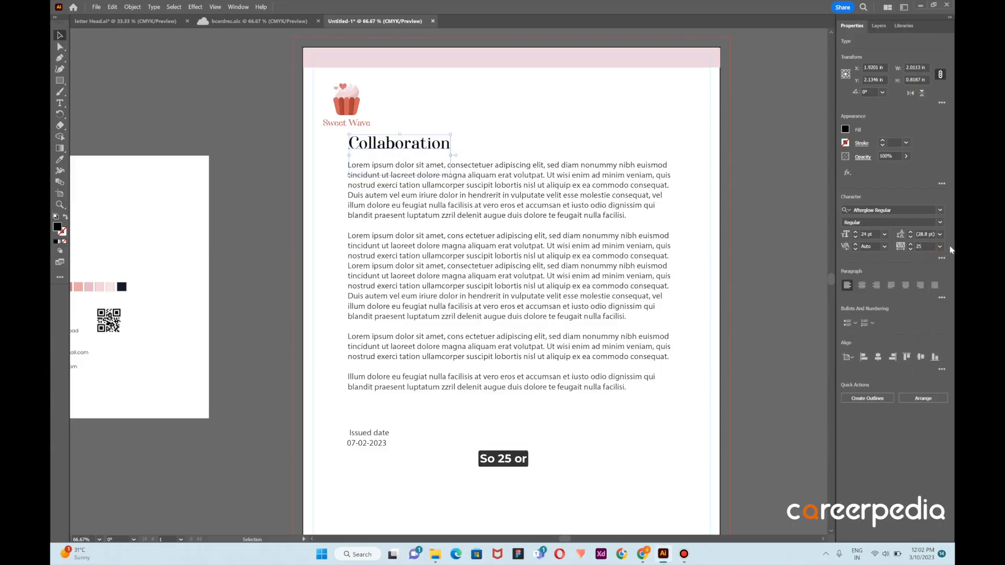
click(940, 246)
click(937, 350)
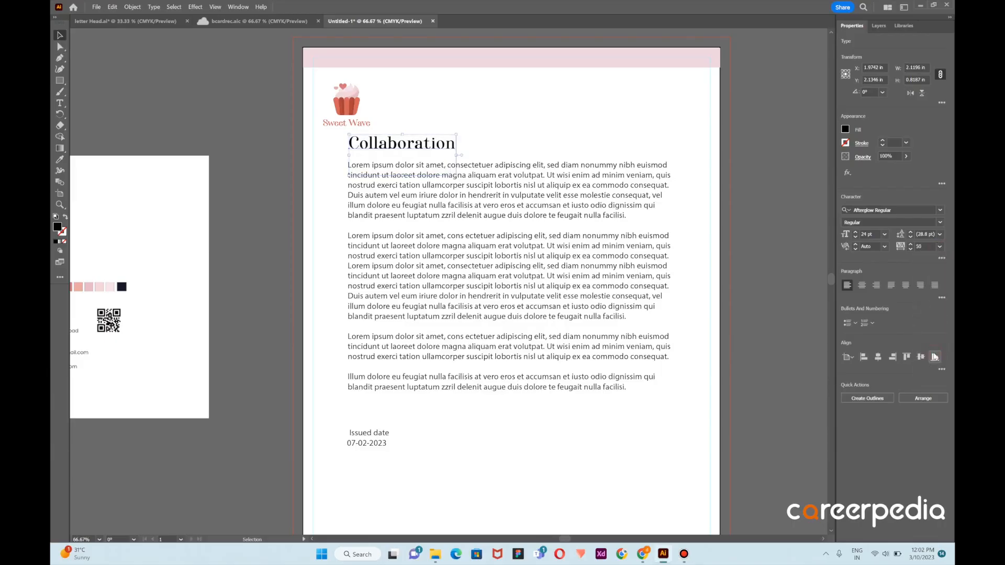
click(524, 144)
drag(374, 149, 375, 147)
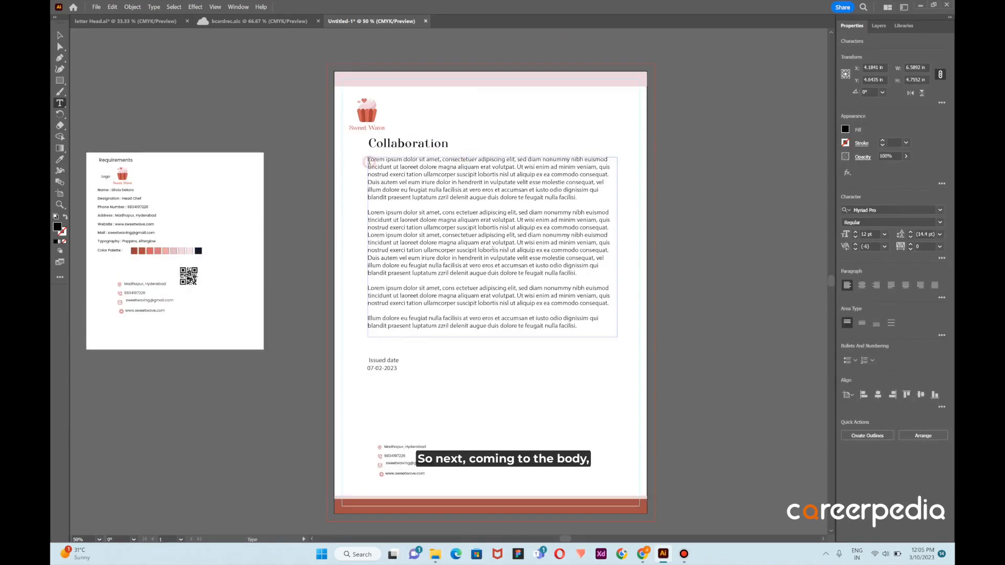
Format all of the body text below the heading as 10 pt Poppins Regular
drag(369, 161, 568, 336)
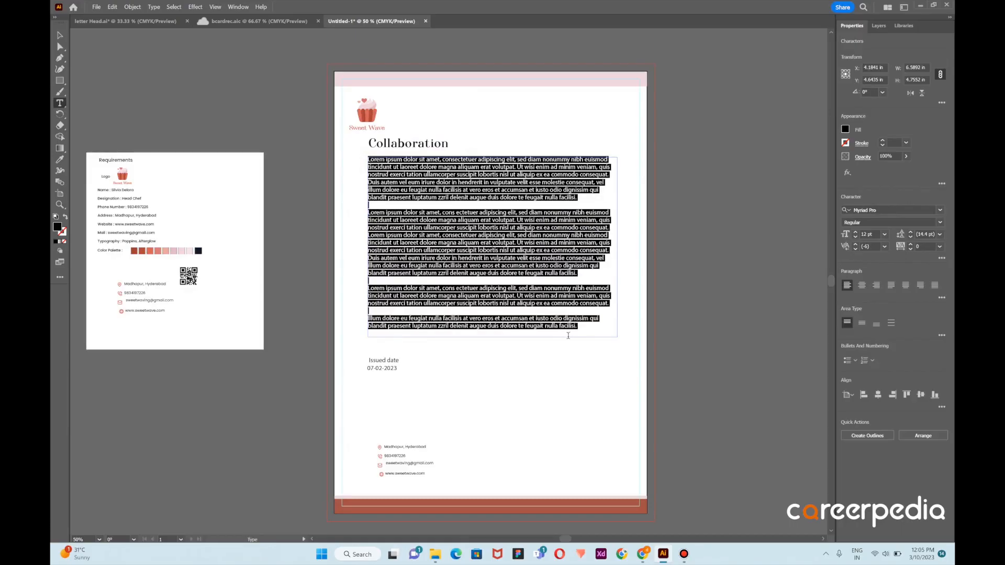
click(885, 235)
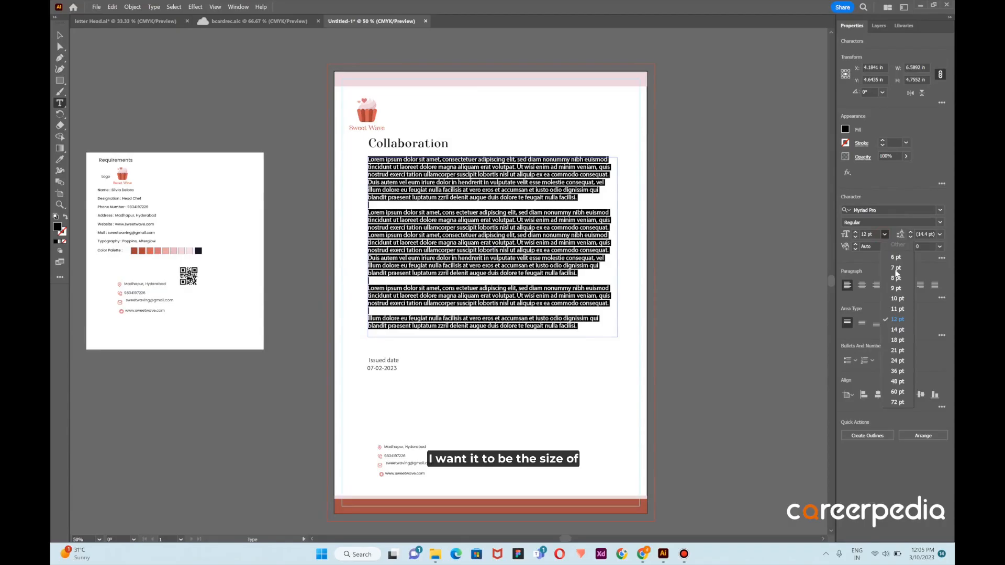
click(895, 299)
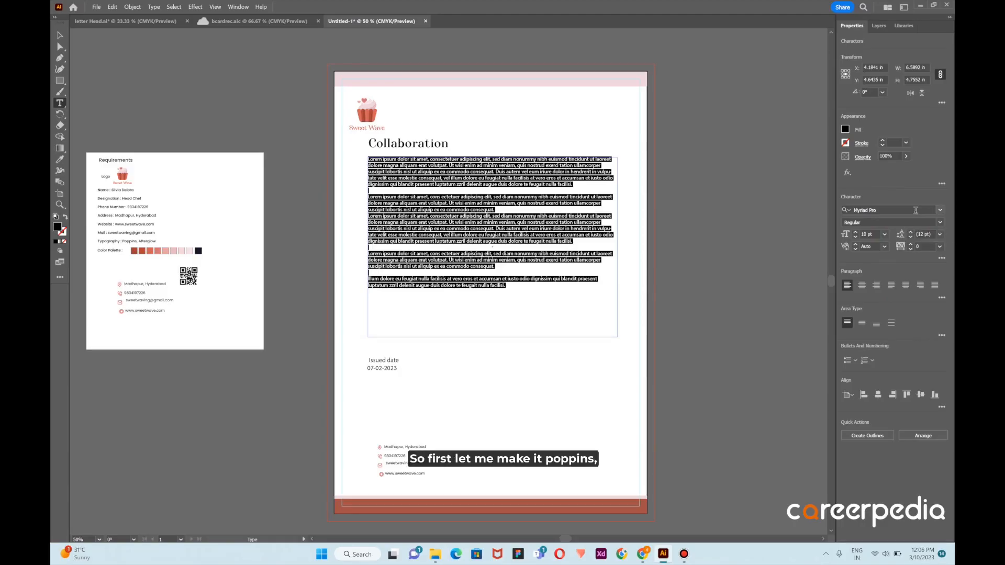
click(912, 210)
text(p)
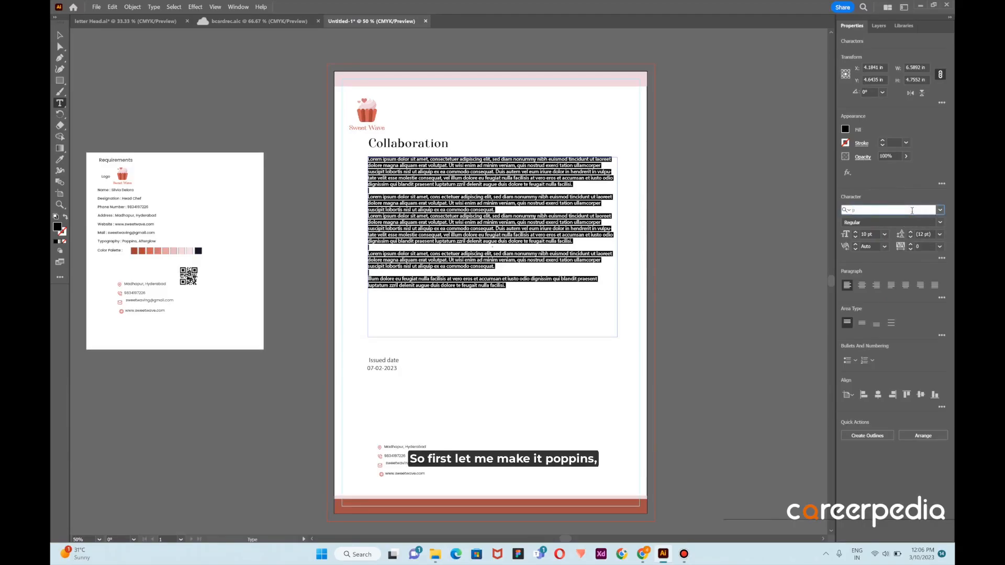
text(oppi)
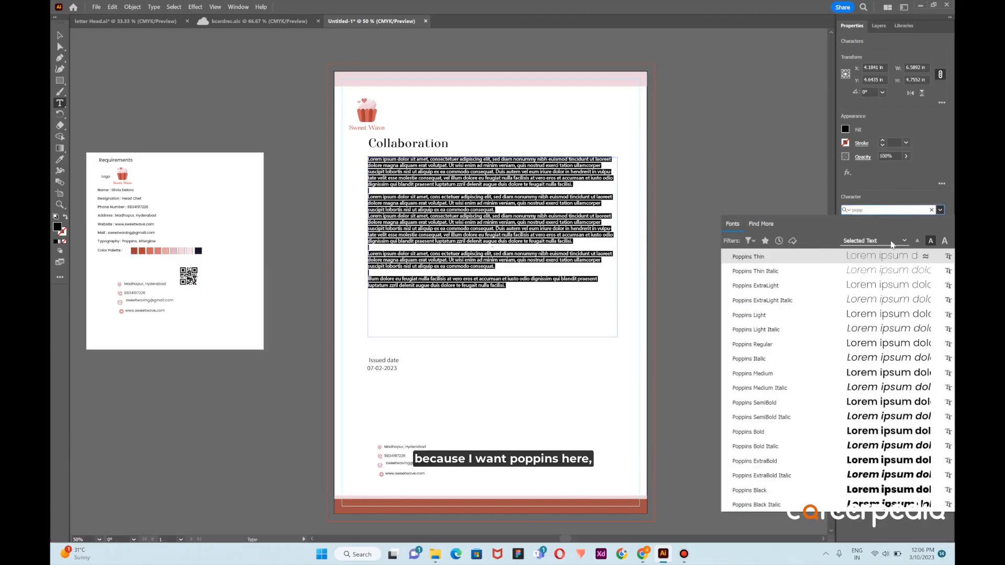
click(819, 345)
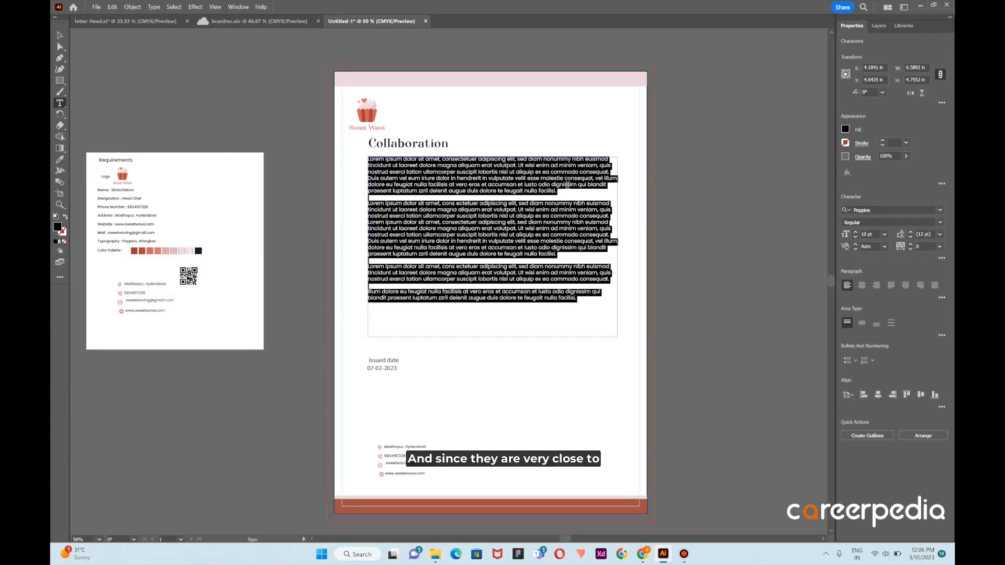
Set the leading of the body text paragraphs to 14 pt
click(940, 235)
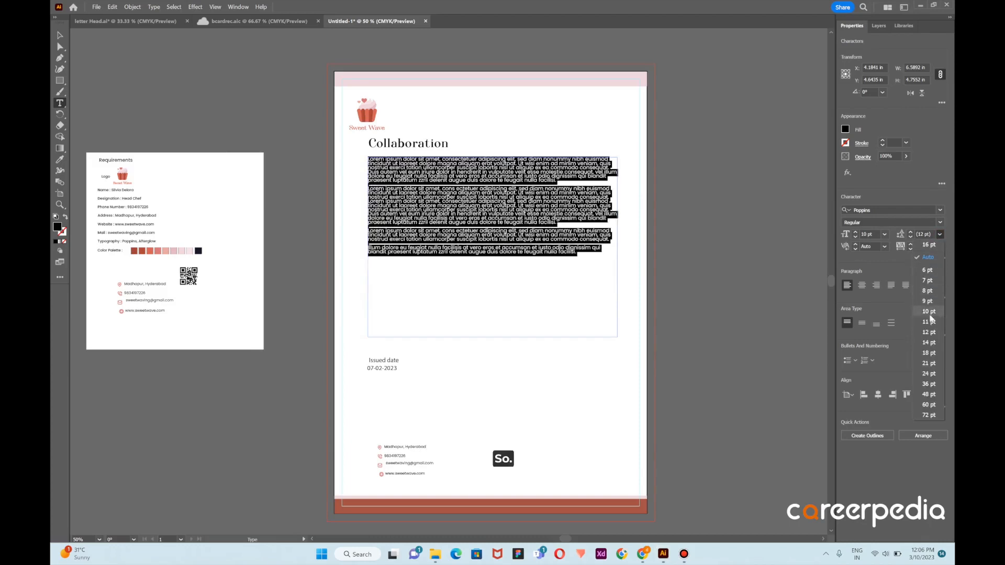
click(930, 344)
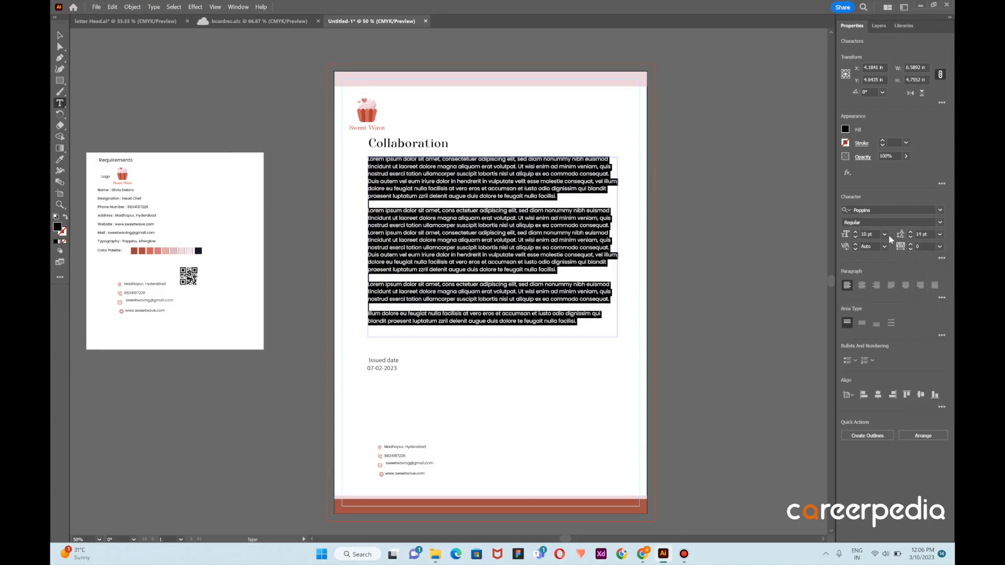
click(714, 216)
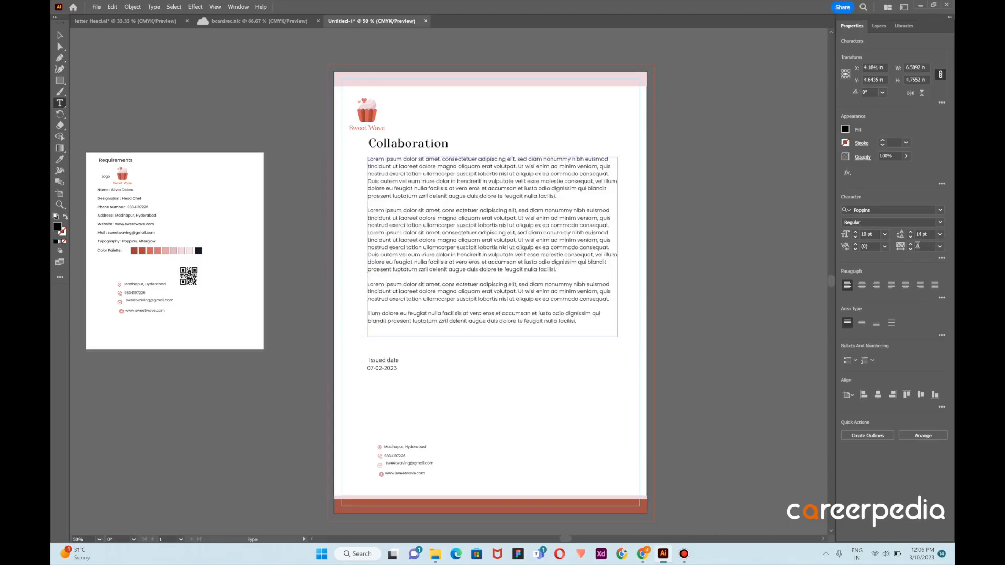
Set the body text block's leading to 14.5 pt, calculated as 10 × 1.45
click(59, 37)
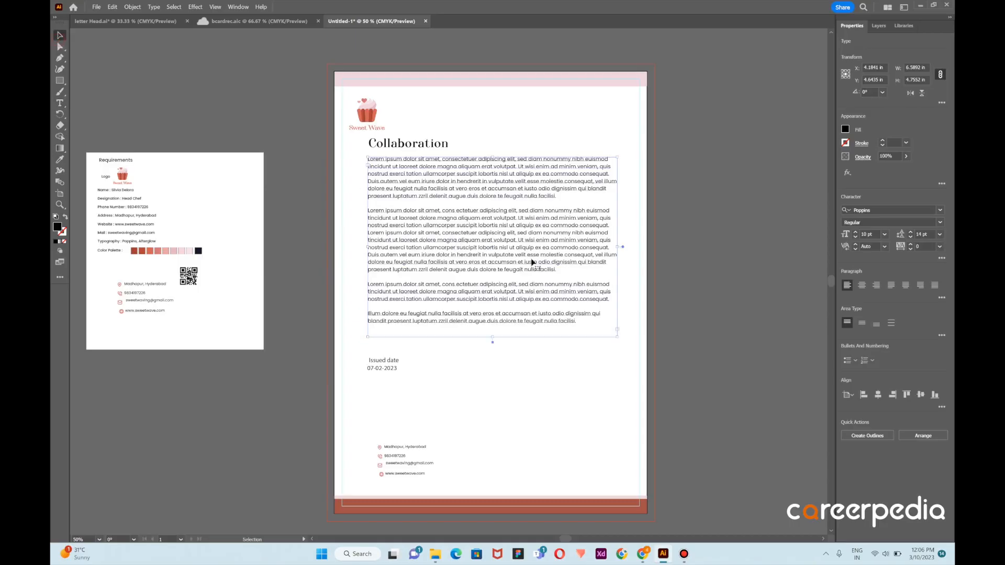
click(639, 252)
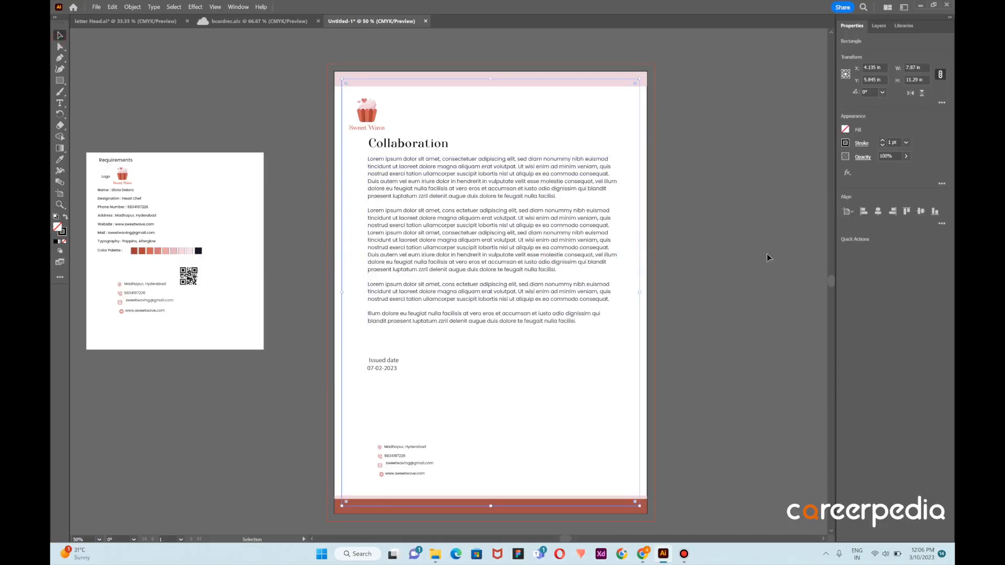
click(589, 239)
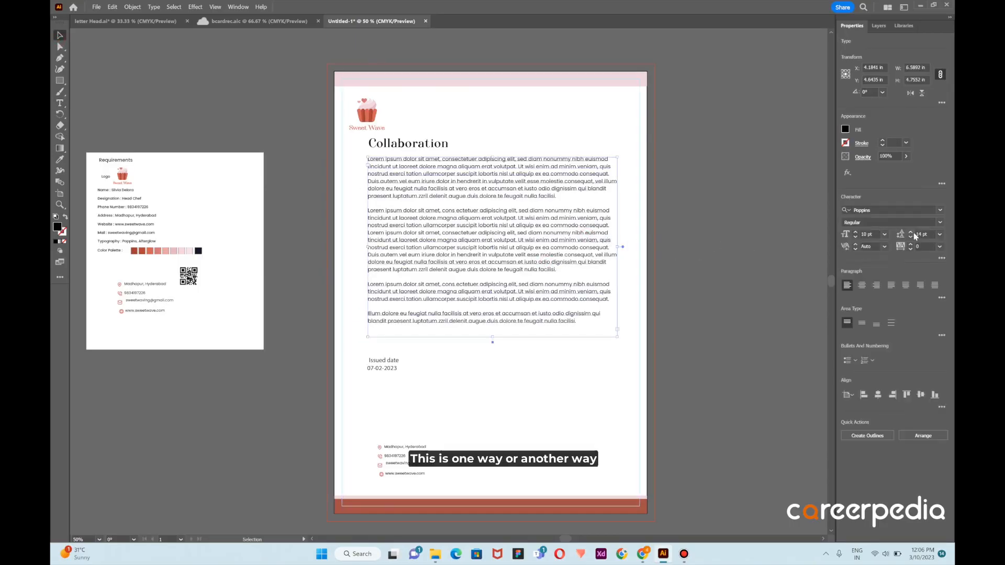
click(923, 234)
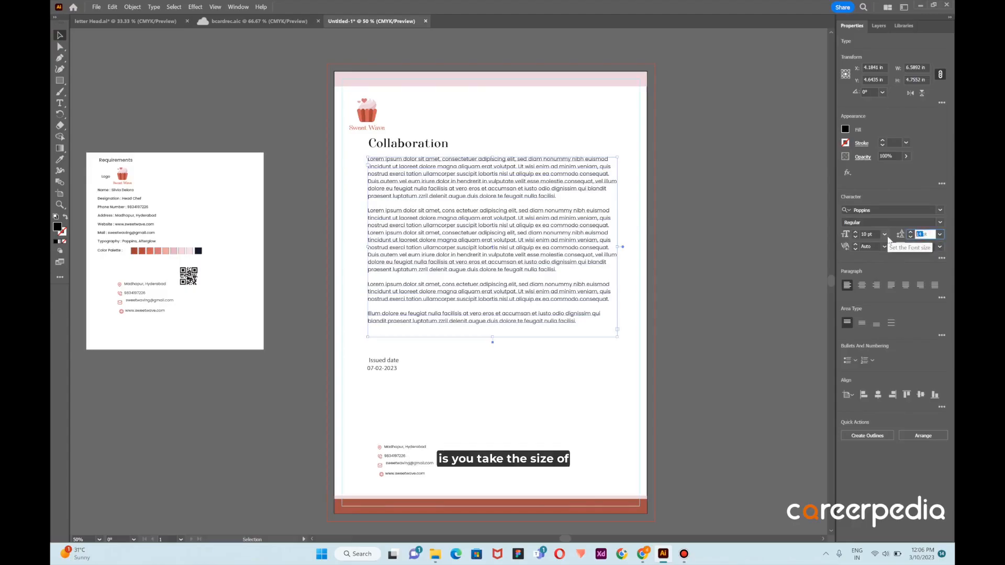
text(10*1)
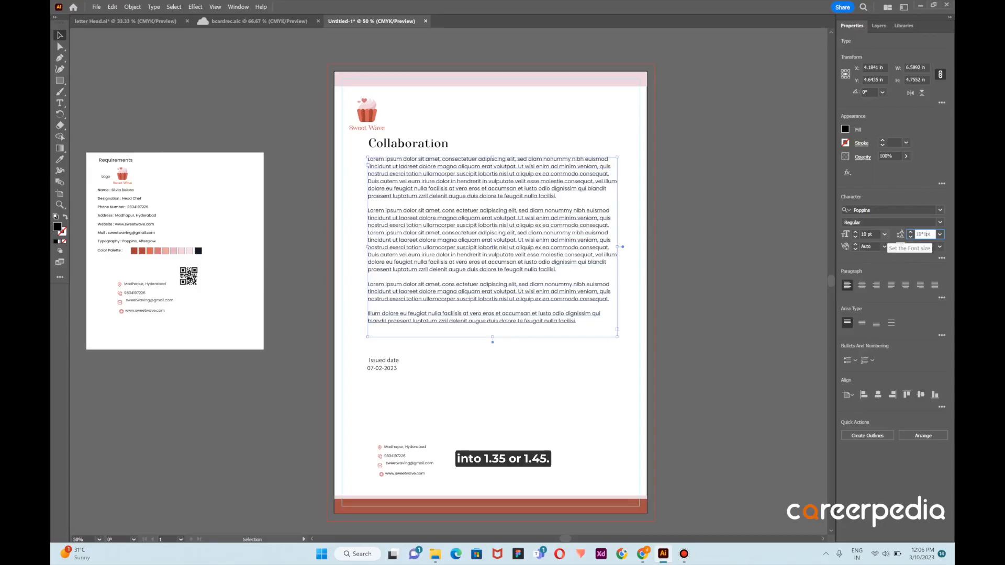
text(.45)
key(Return)
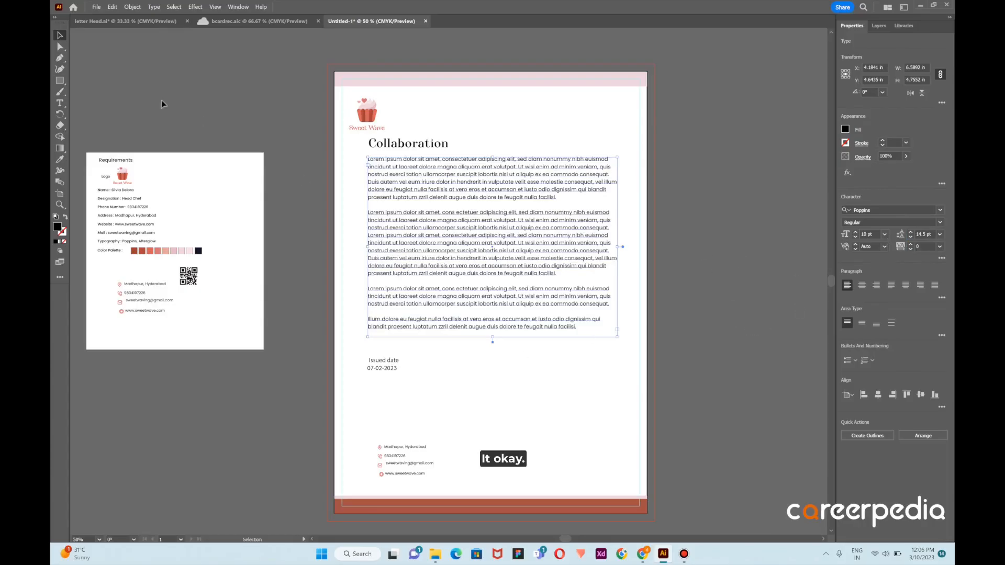
Set the font of the "Issued date" label to Poppins Medium
click(390, 364)
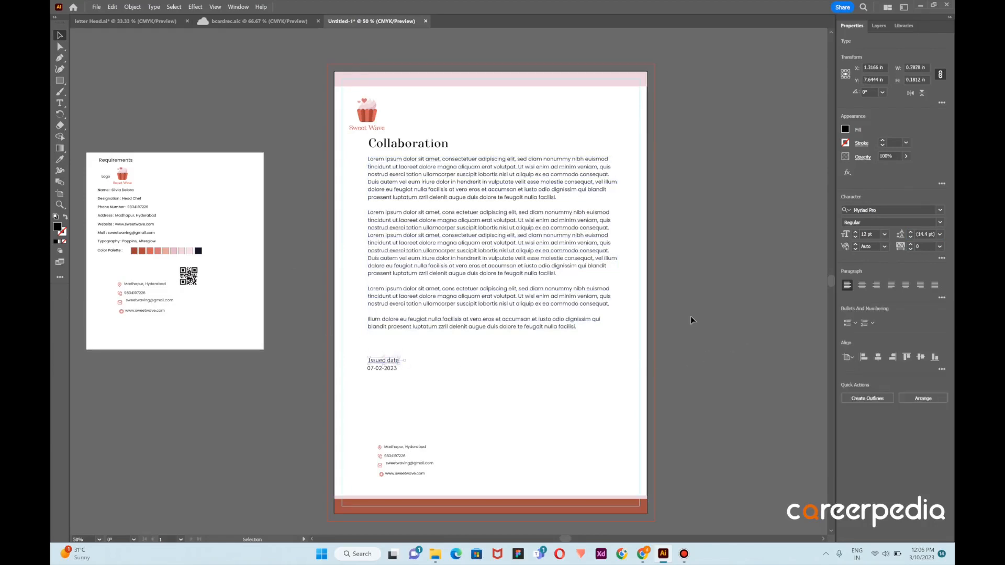
click(889, 210)
text(p)
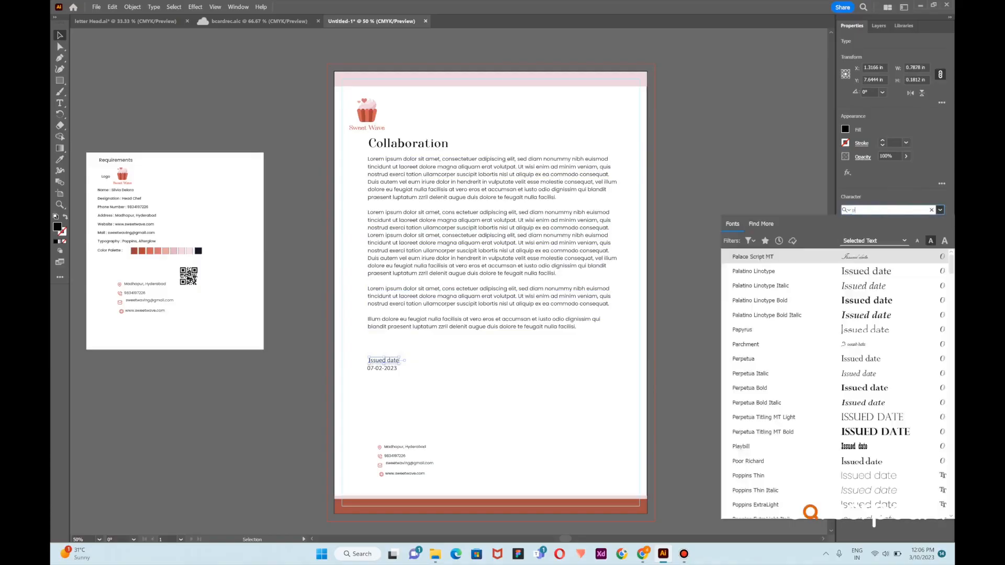
text(op)
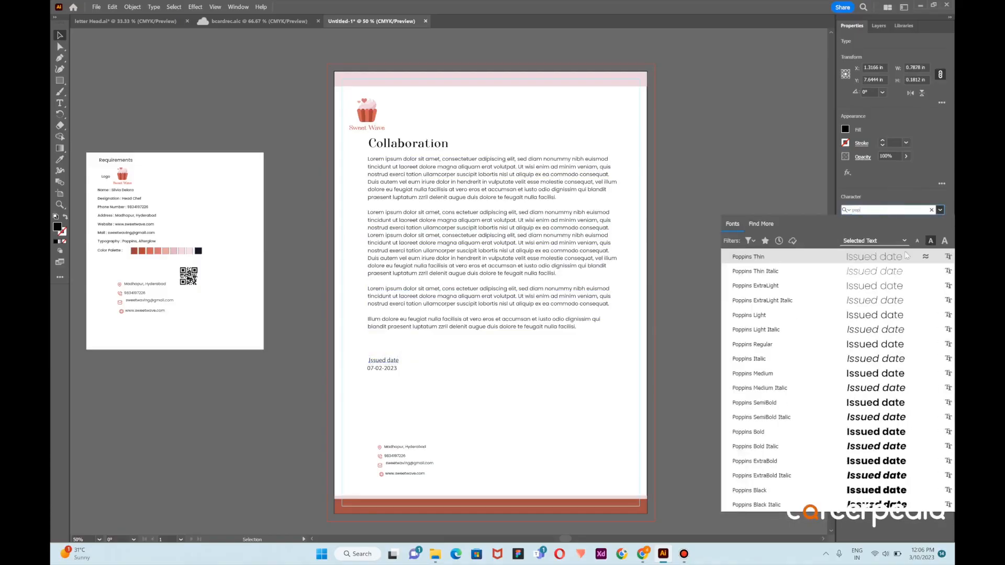
click(849, 405)
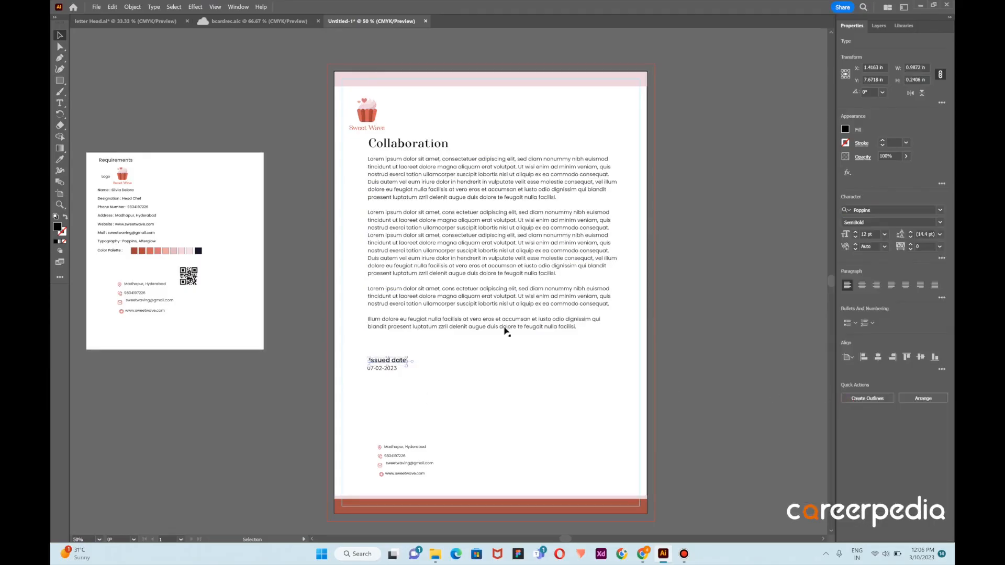
click(940, 222)
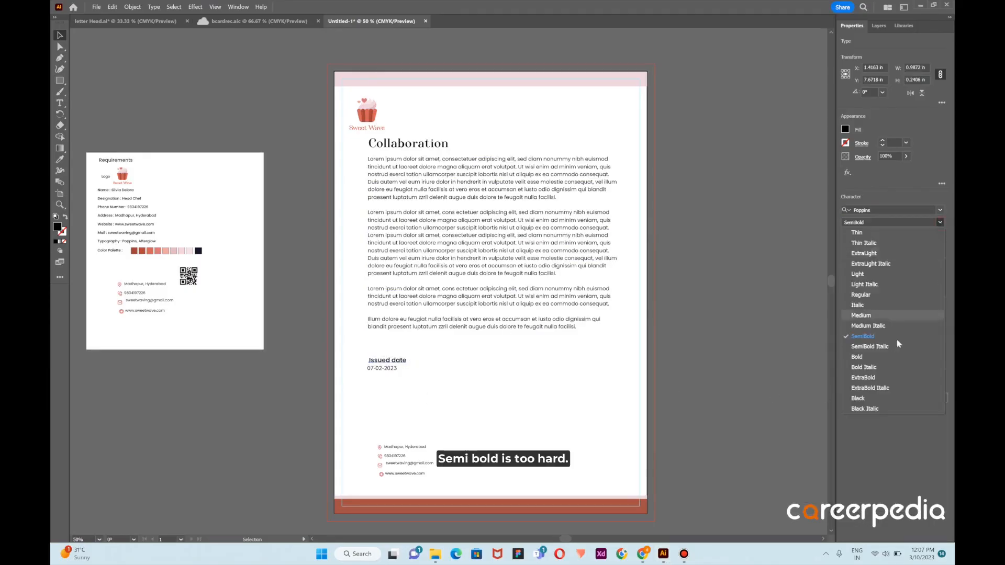
click(864, 315)
click(503, 406)
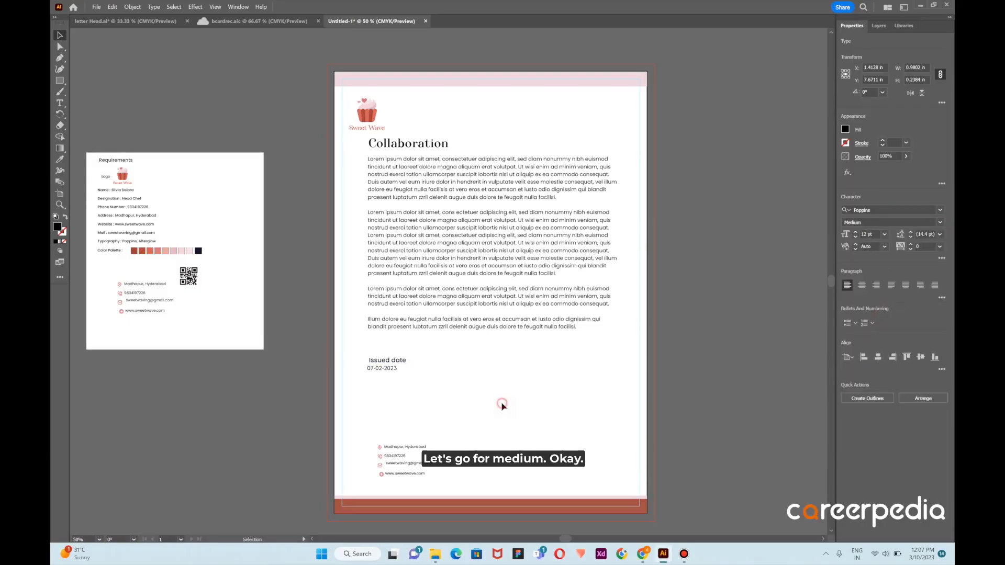
Set the font of the date under the "Issued date" label to Poppins Medium
click(388, 368)
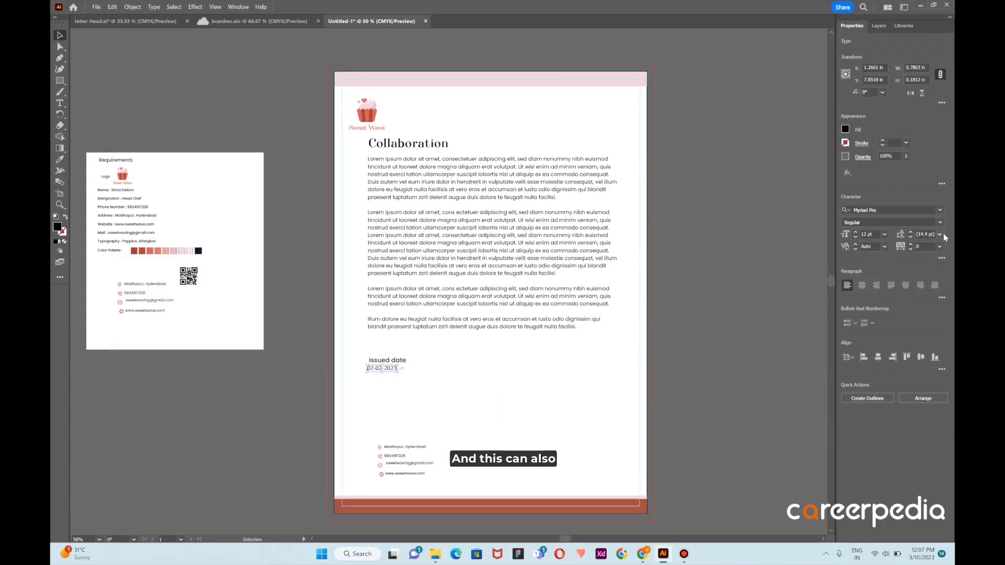
click(905, 210)
text(poppi)
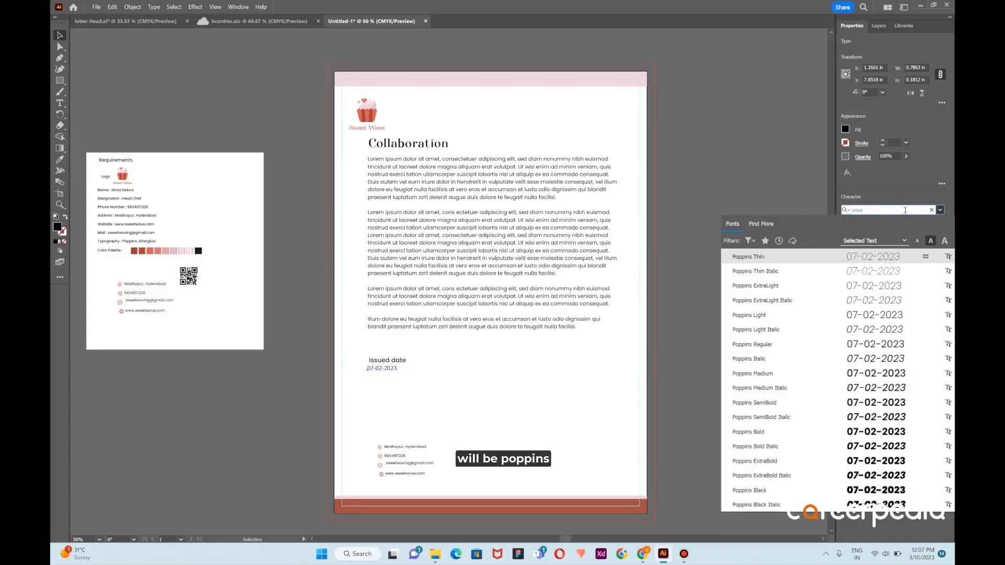
click(839, 374)
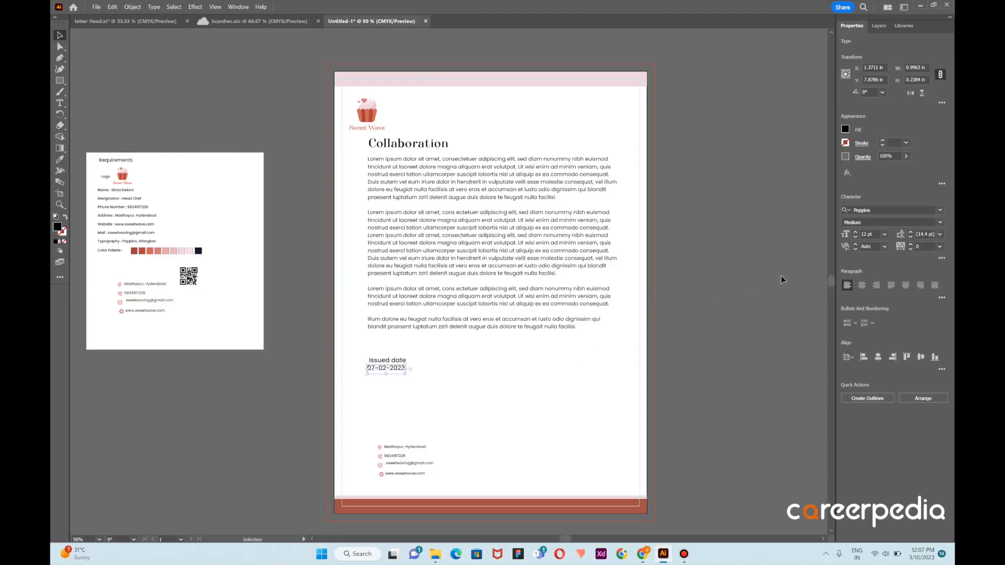
drag(395, 370, 400, 371)
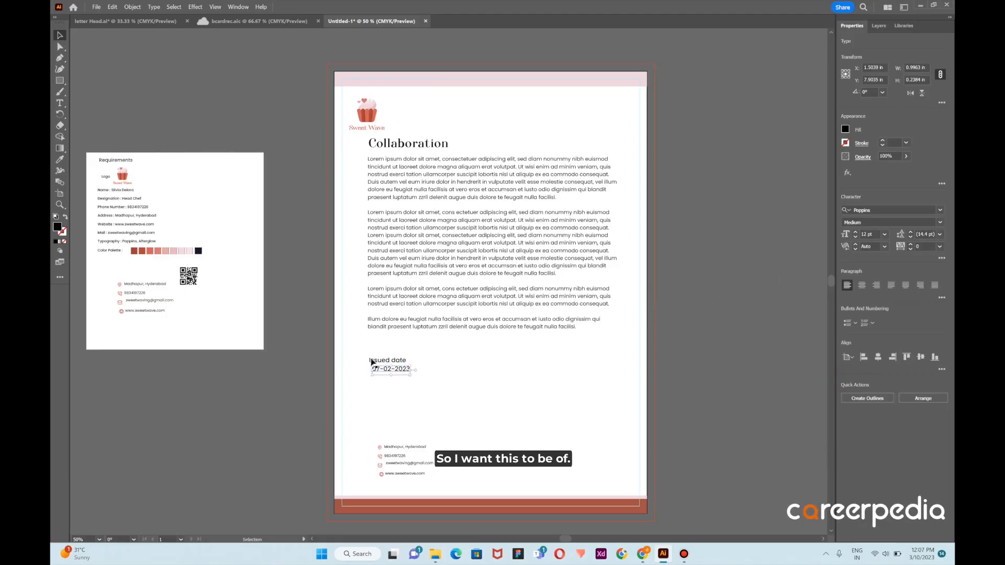
Increase the "Issued date" label's font size to 14 pt
click(392, 360)
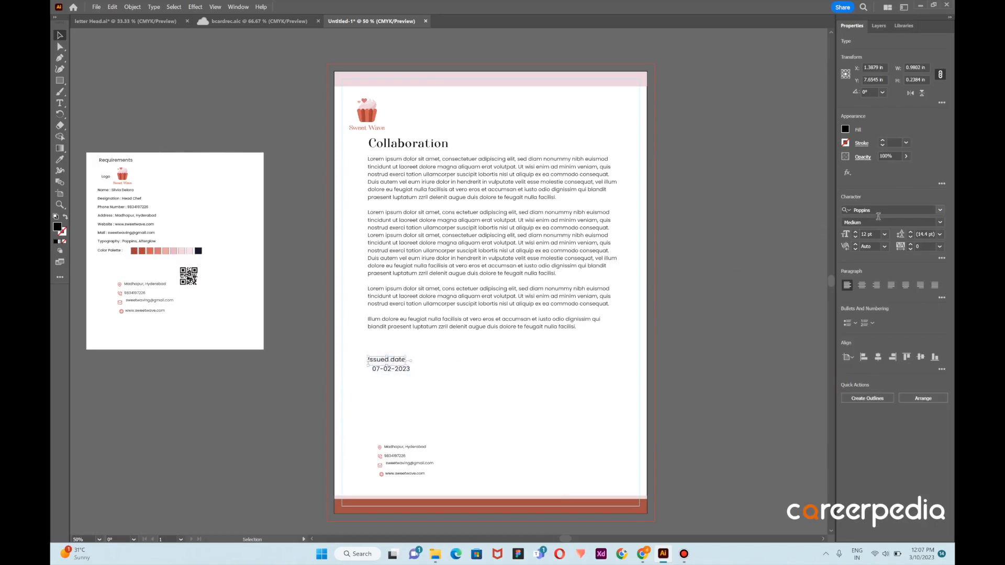
click(885, 234)
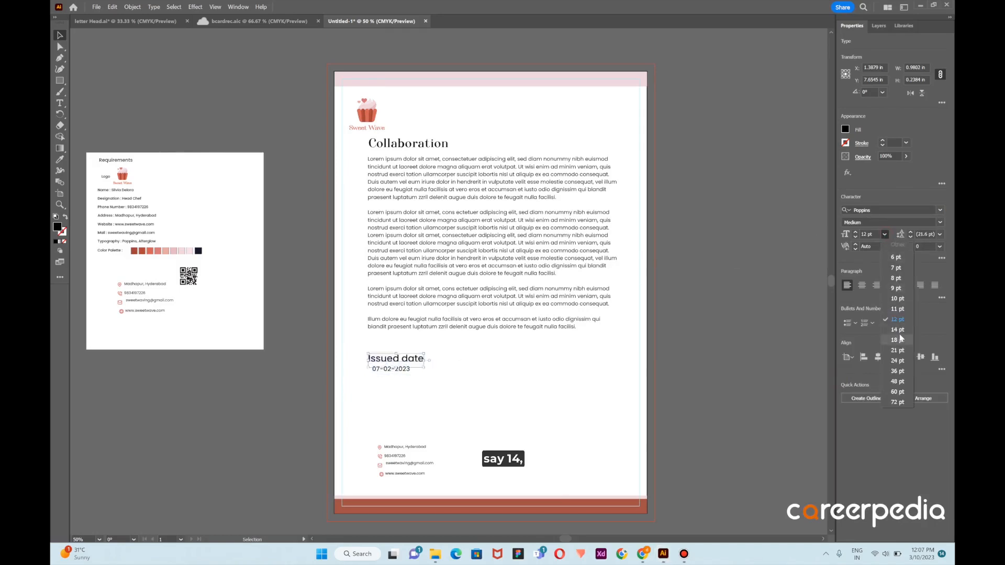
click(897, 334)
click(576, 375)
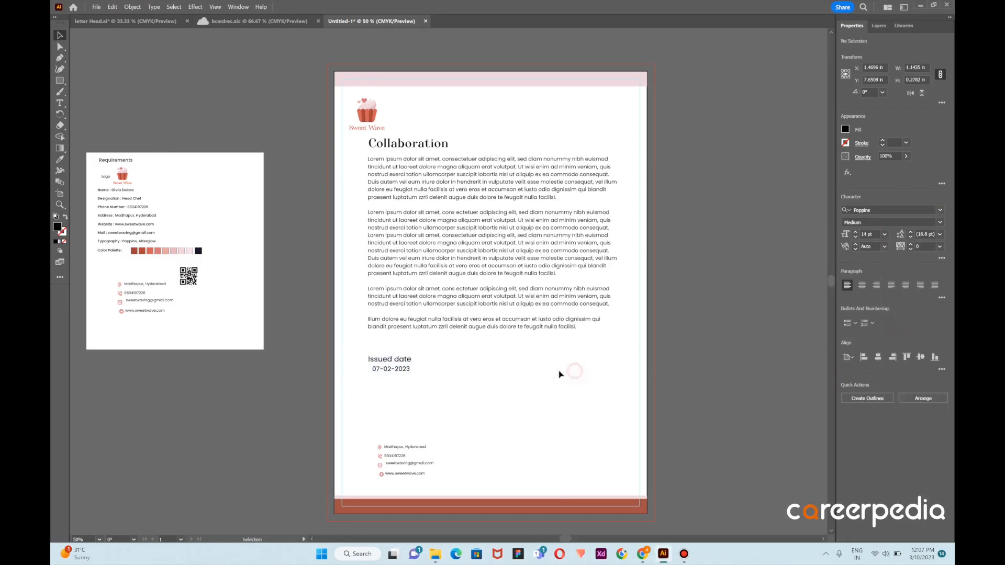
Set the date text to 10 pt and align its left edge beneath the "Issued date" label
click(400, 371)
click(885, 234)
click(897, 298)
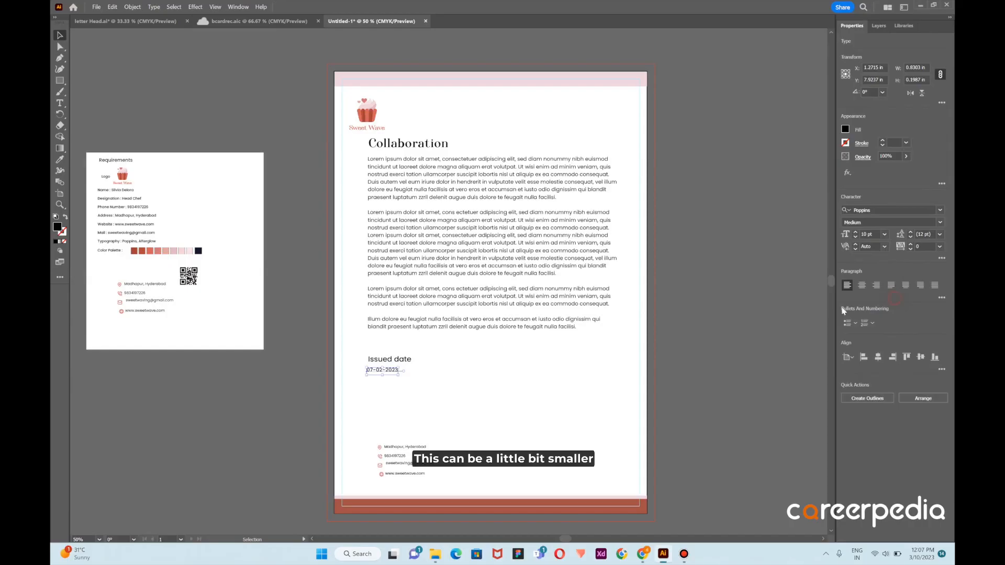
click(461, 359)
drag(388, 374, 389, 374)
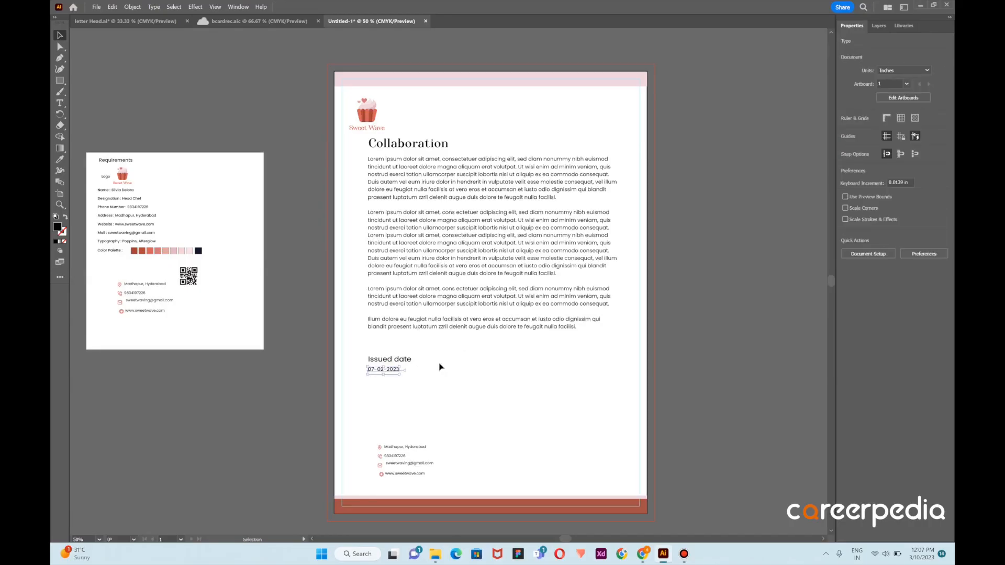
click(498, 348)
Delete the two Lorem ipsum sentences that open the second body paragraph, along with the leftover leading space
scroll(448, 336, down, 2)
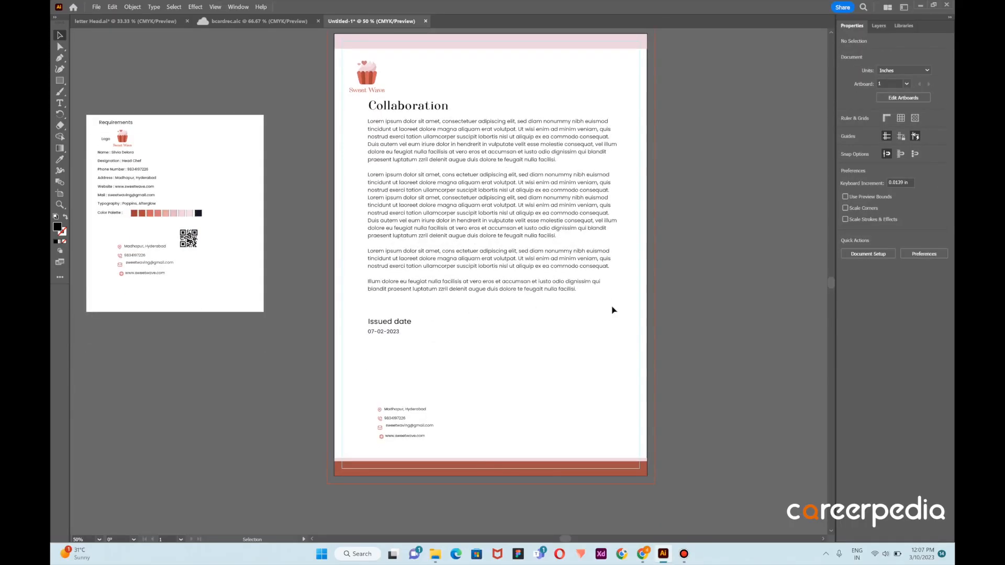
key(t)
click(502, 209)
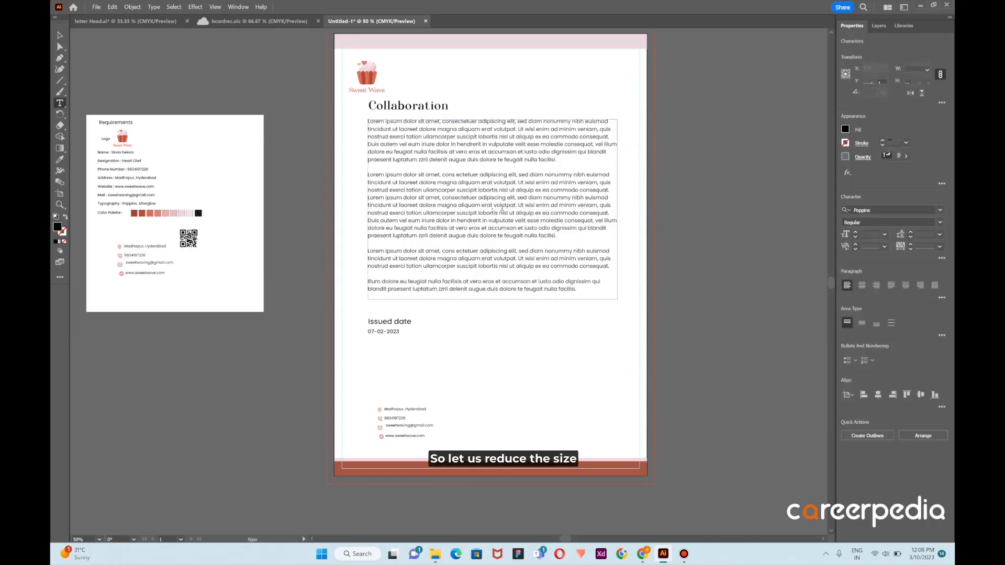
drag(615, 210, 356, 178)
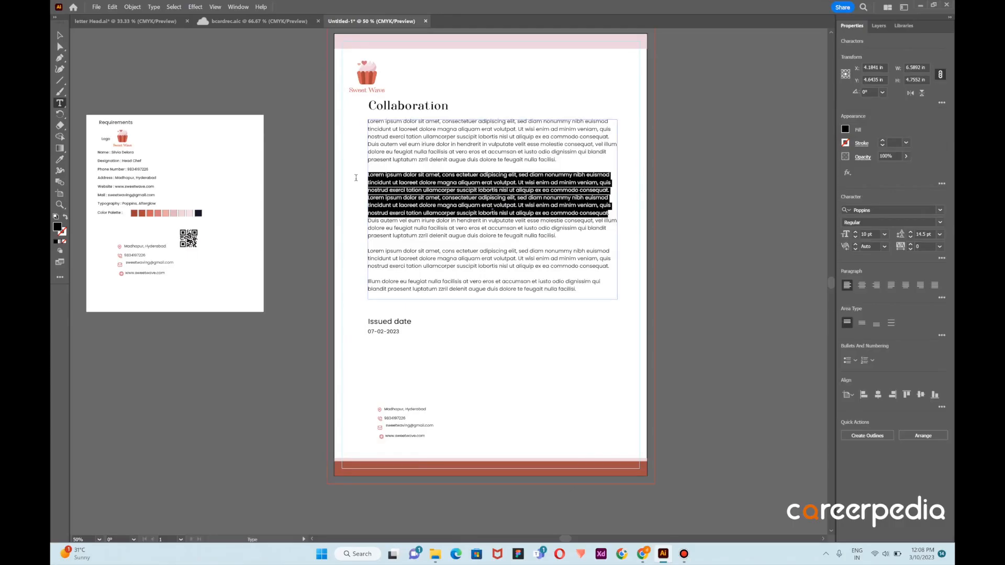
key(BackSpace)
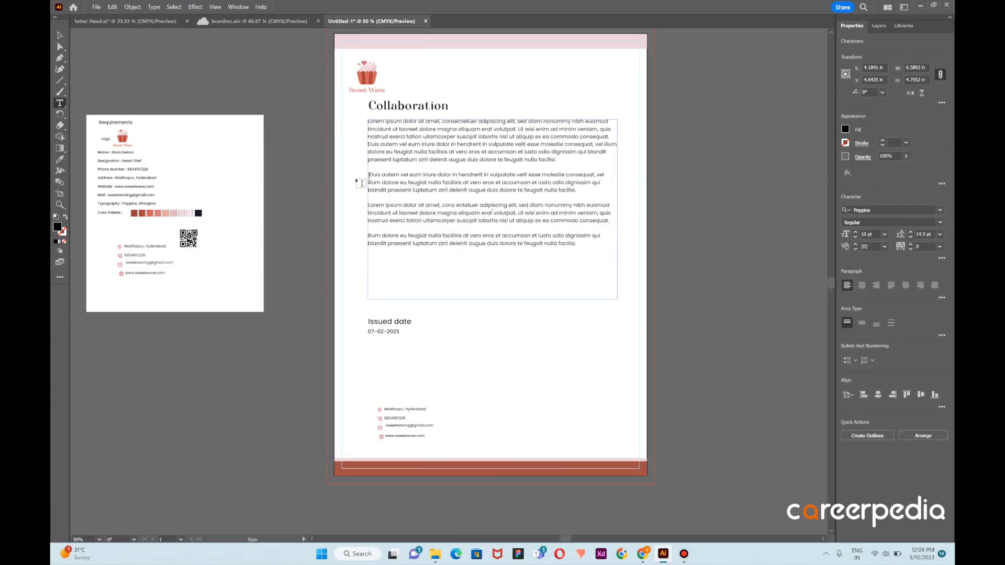
key(BackSpace)
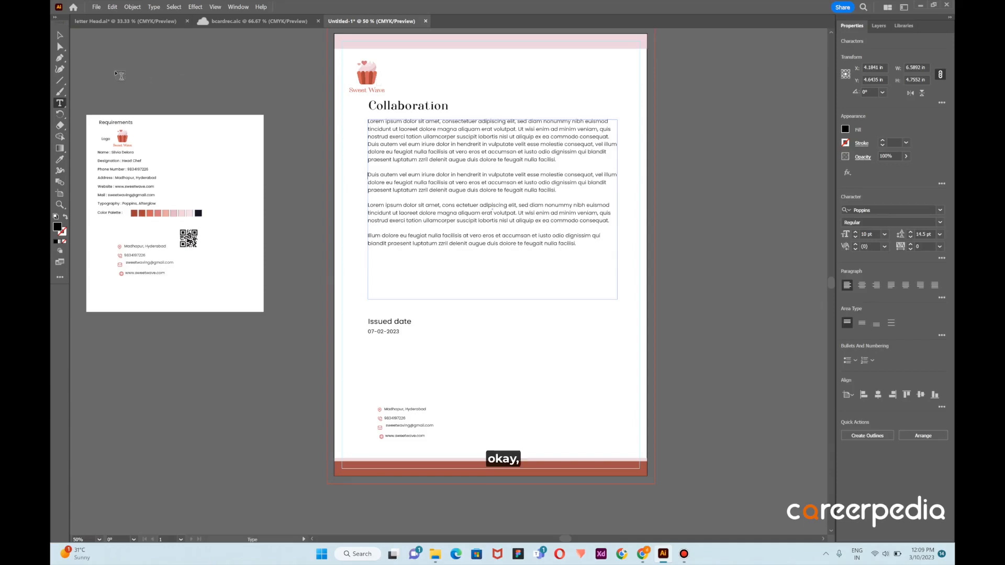
click(60, 36)
click(517, 340)
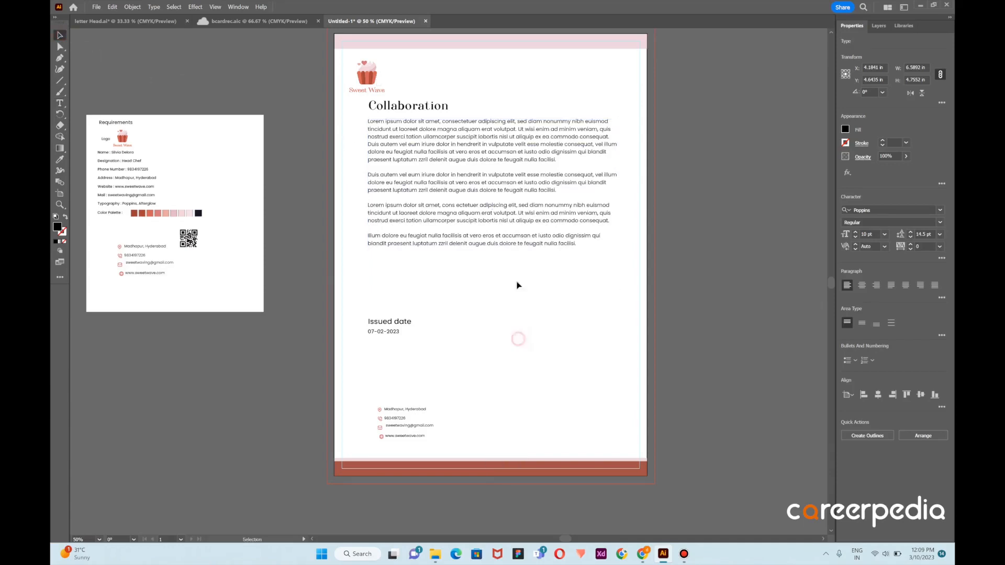
Move the body text block slightly down from the heading and set its last paragraph to Poppins Medium
click(501, 234)
drag(486, 154, 489, 162)
key(t)
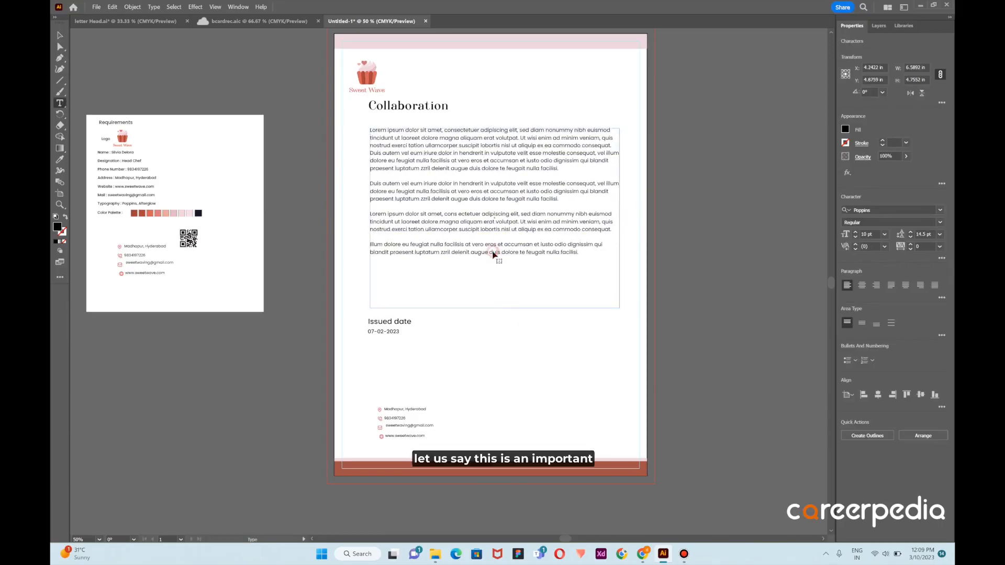
drag(578, 253, 362, 246)
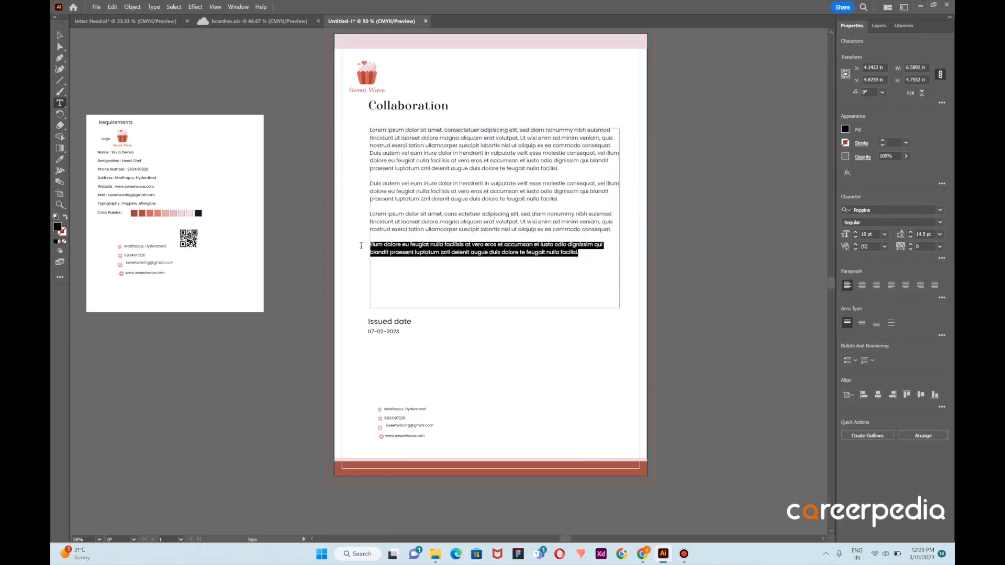
click(940, 223)
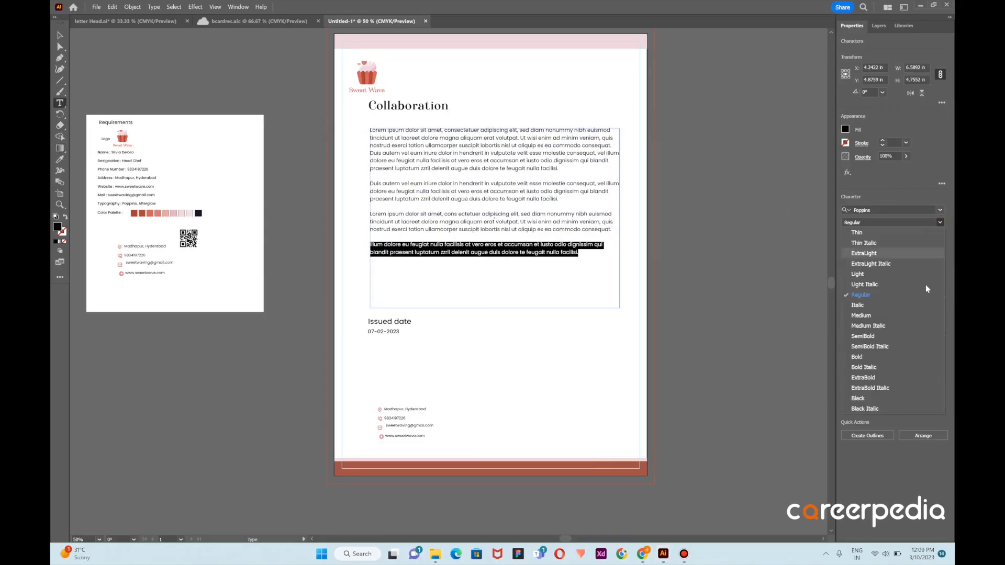
click(898, 317)
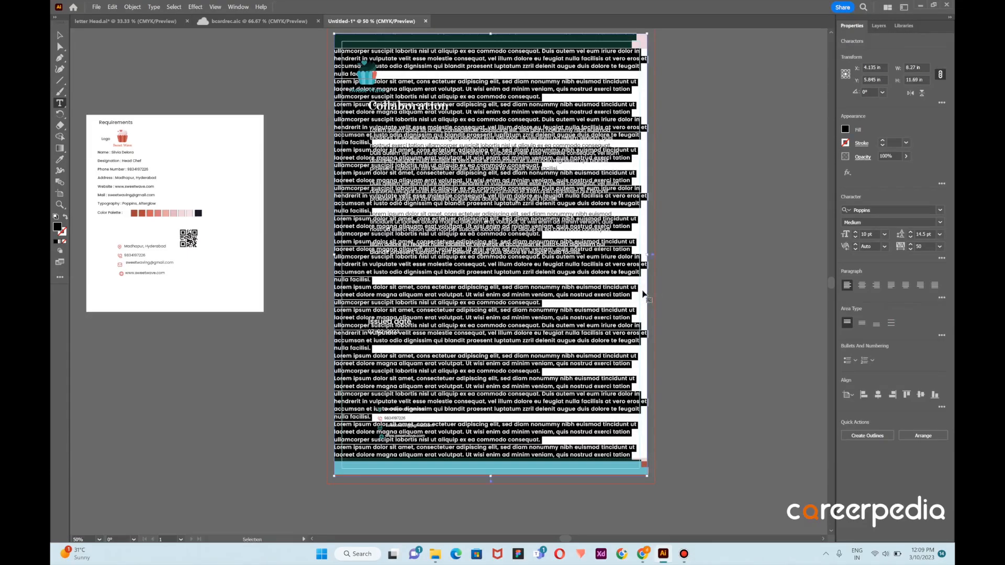
key(ctrl+z)
click(60, 35)
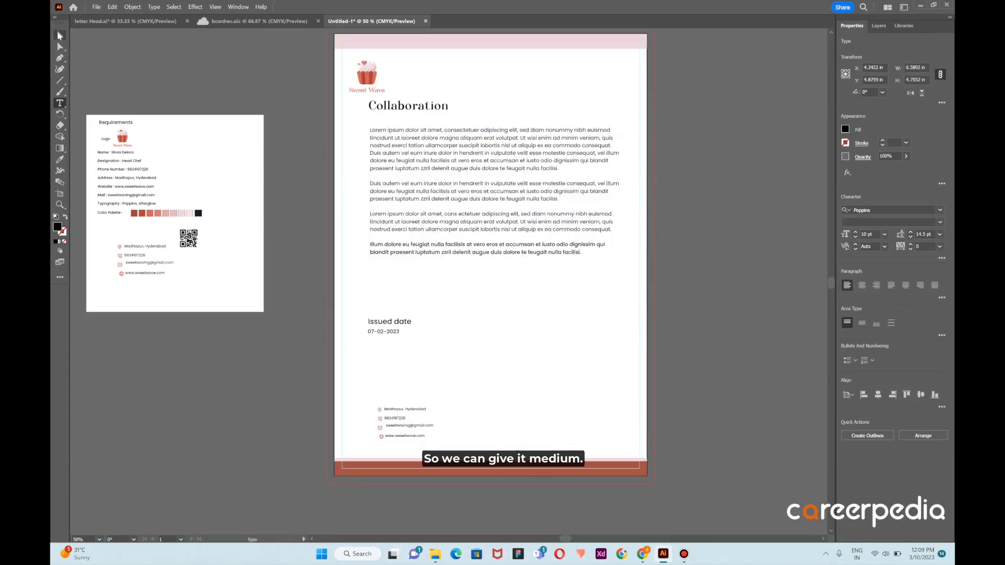
click(523, 344)
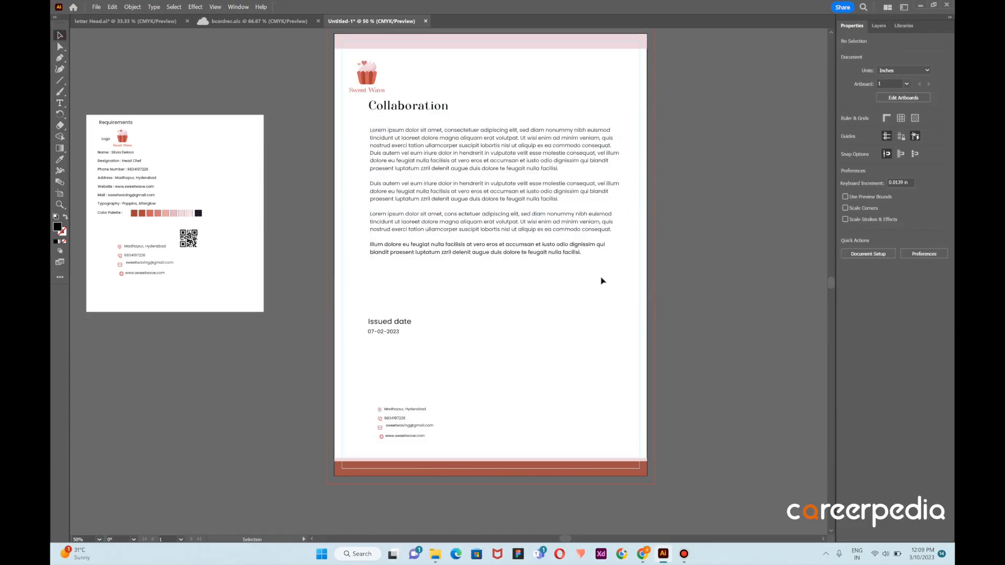
Move the "Issued date" label and its date together upward, closer to the body text
click(394, 324)
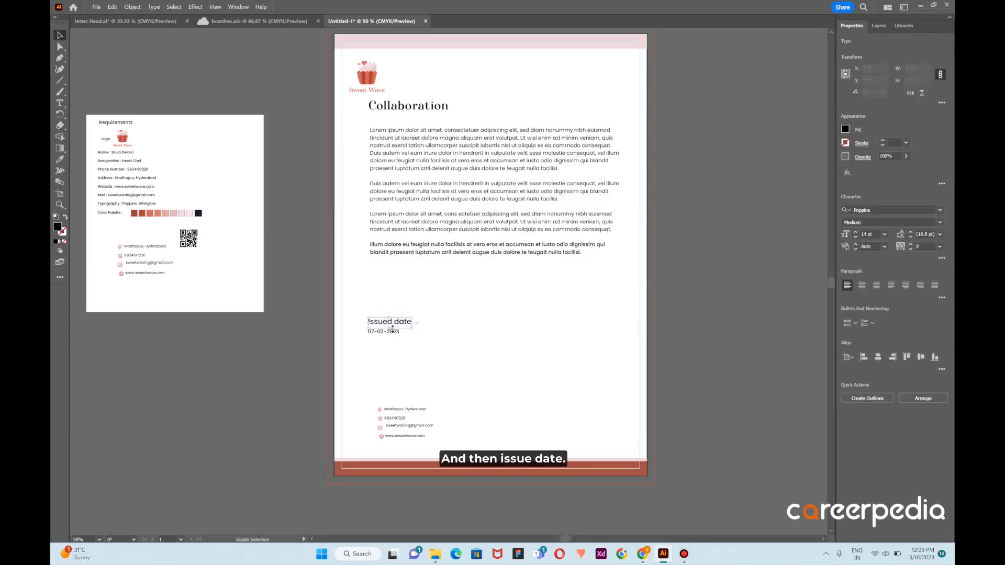
shift+click(387, 332)
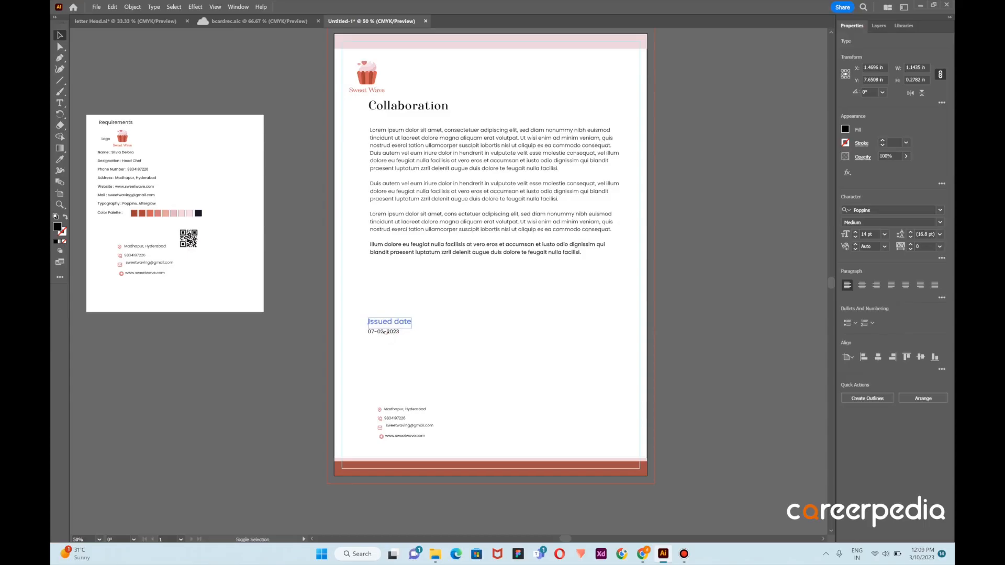
click(465, 326)
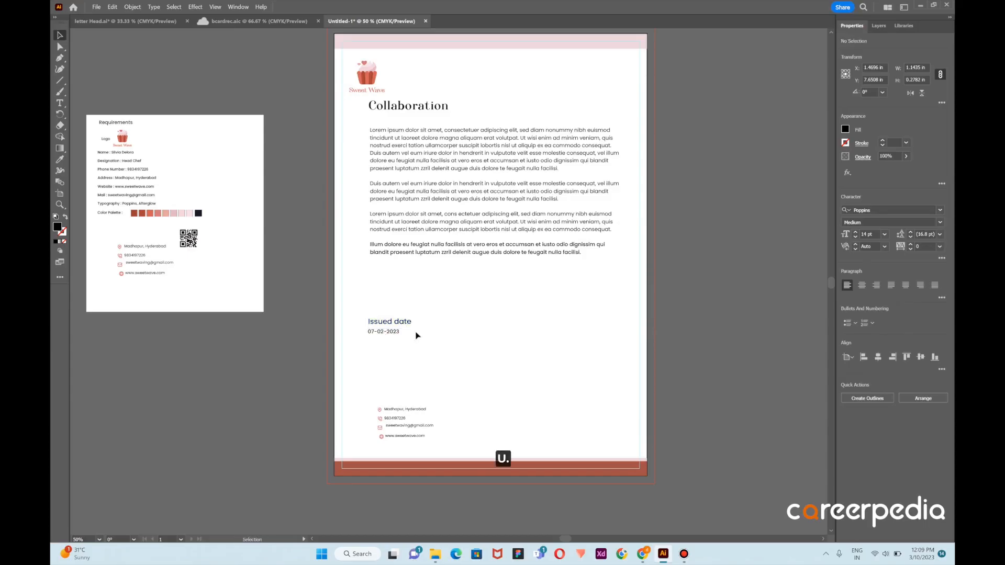
click(357, 317)
drag(402, 335, 407, 303)
click(479, 307)
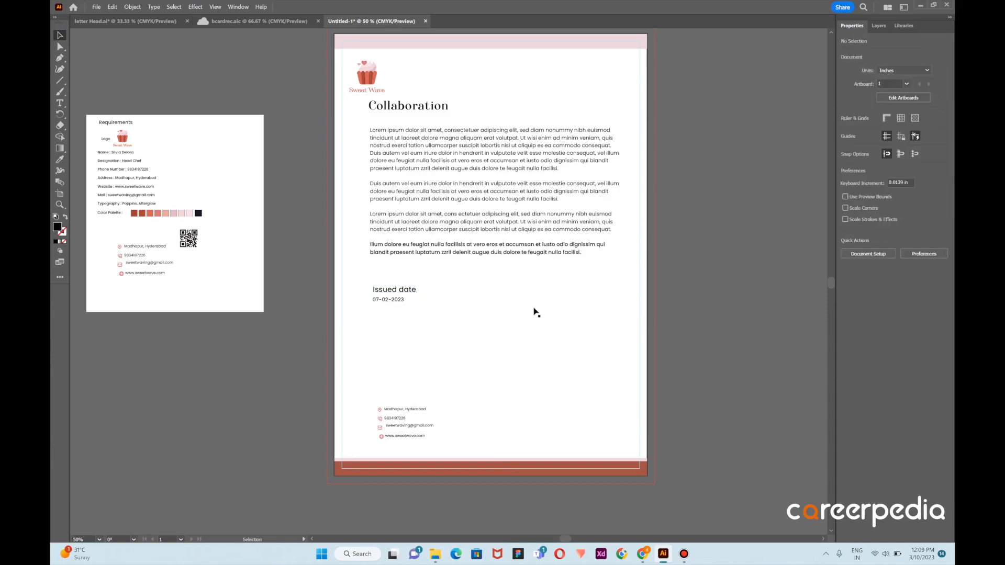
Draw a horizontal signature line about 2.26 in long below the date and give it a 0.25 pt stroke
click(60, 81)
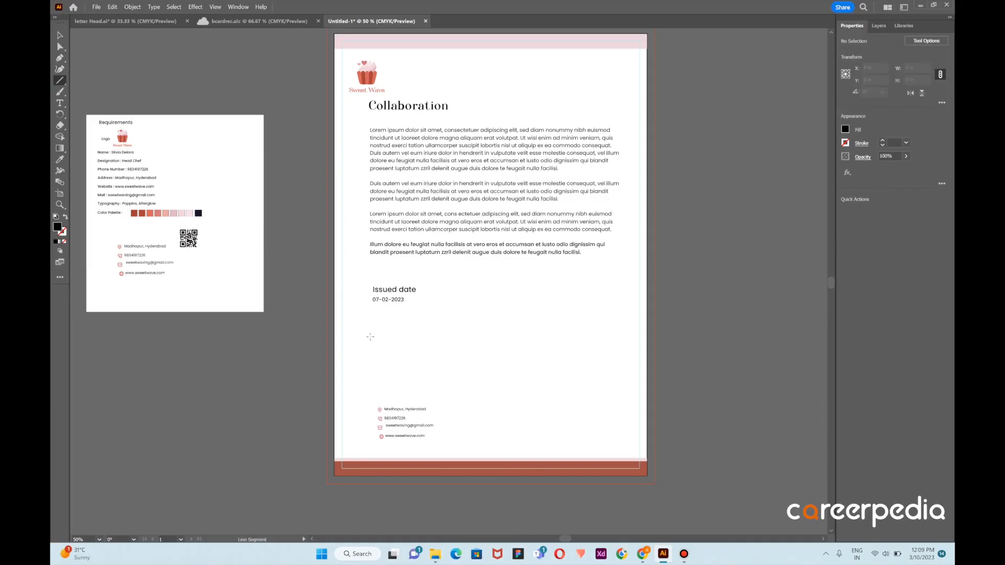
drag(372, 335, 457, 335)
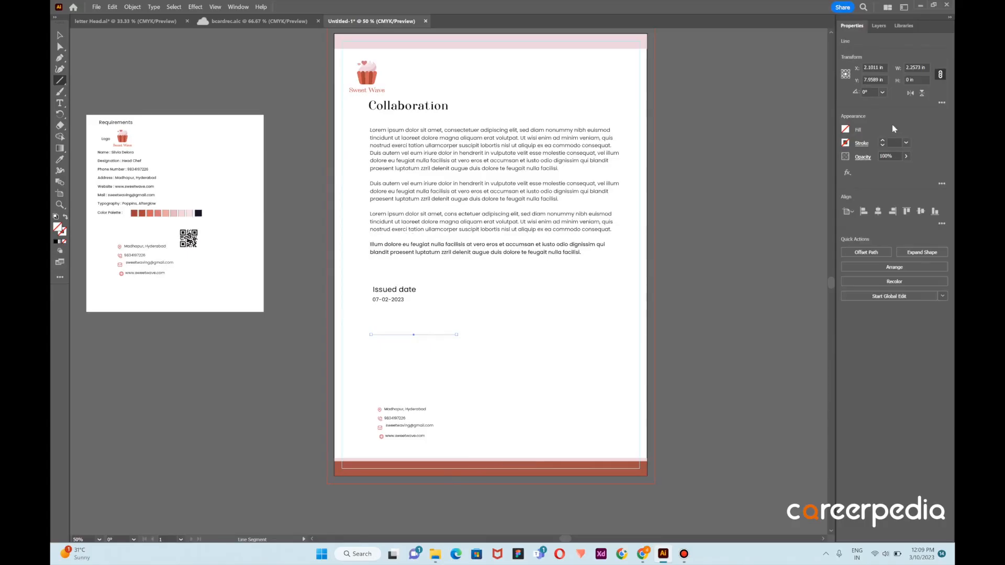
click(906, 143)
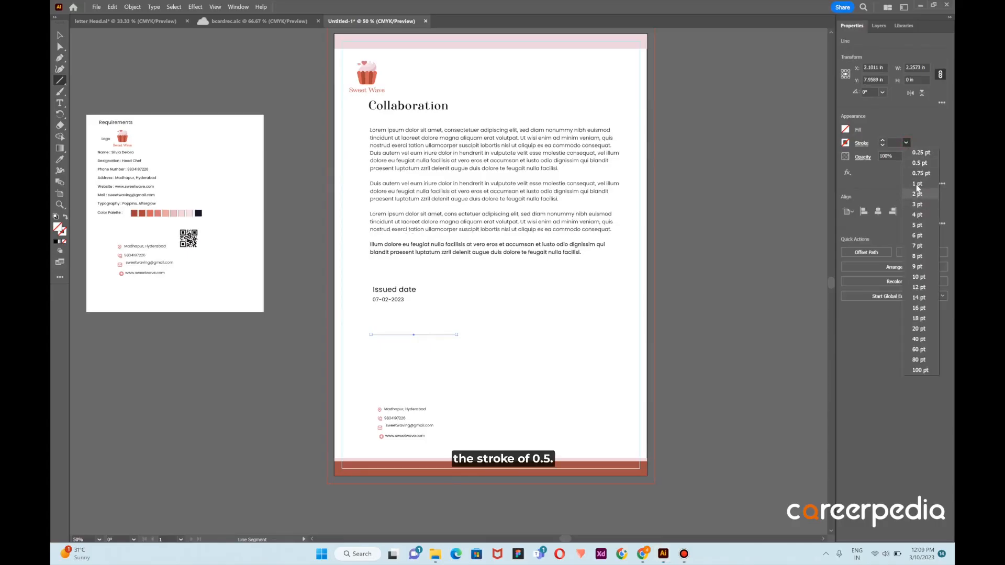
click(921, 152)
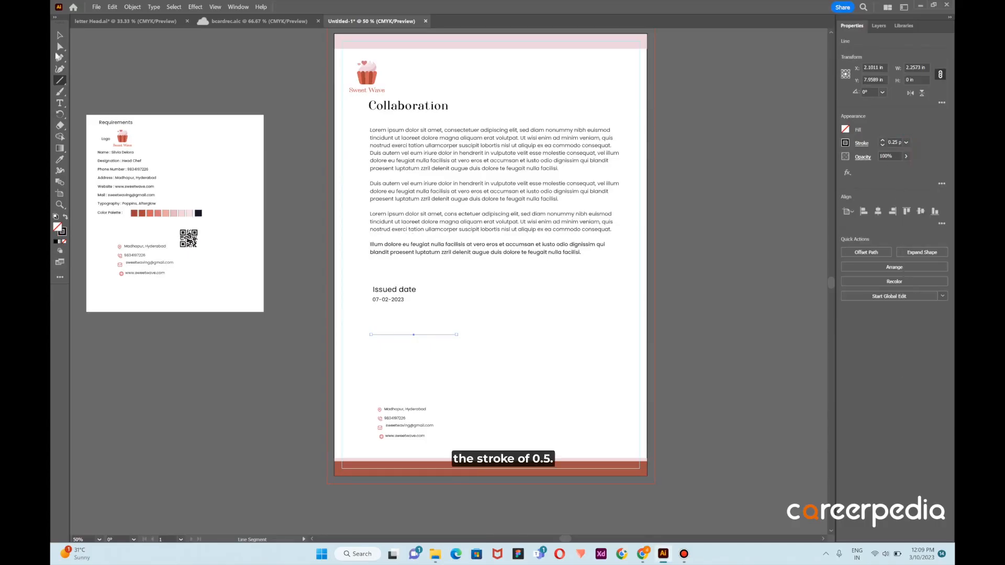
click(60, 35)
click(451, 350)
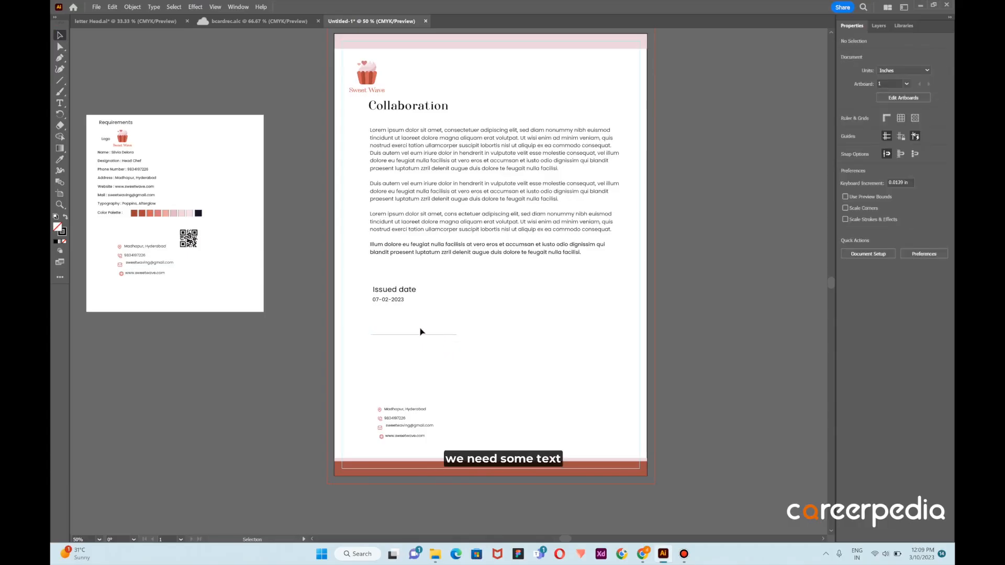
Add a text line just beneath the signature line with the signatory's full name
click(60, 103)
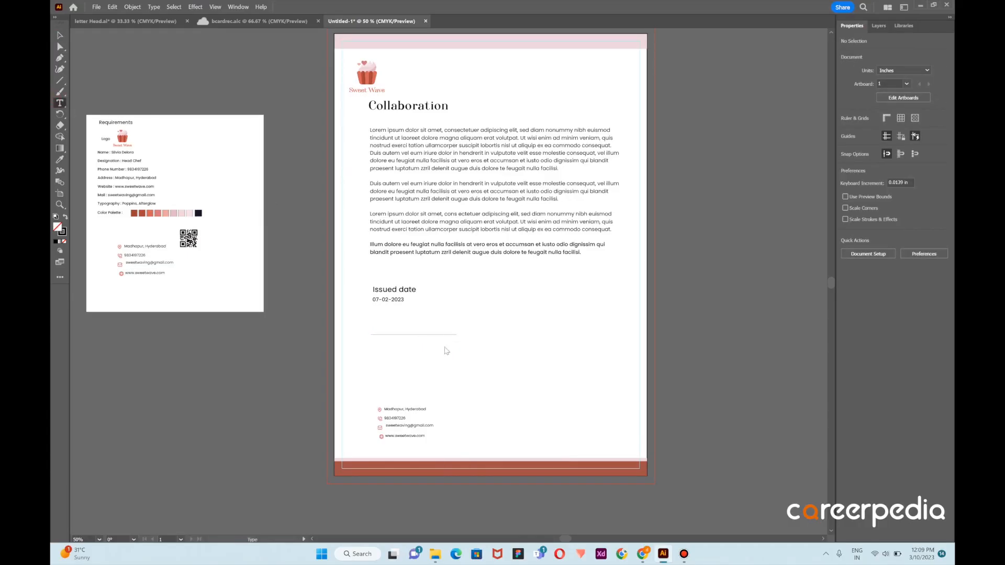
click(370, 343)
key(BackSpace)
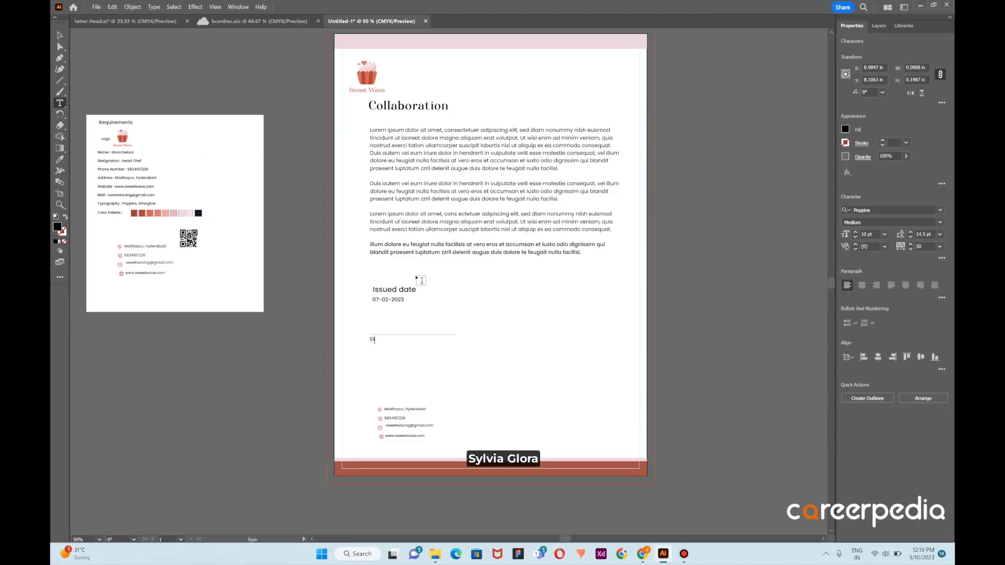
text(ilvia Delora)
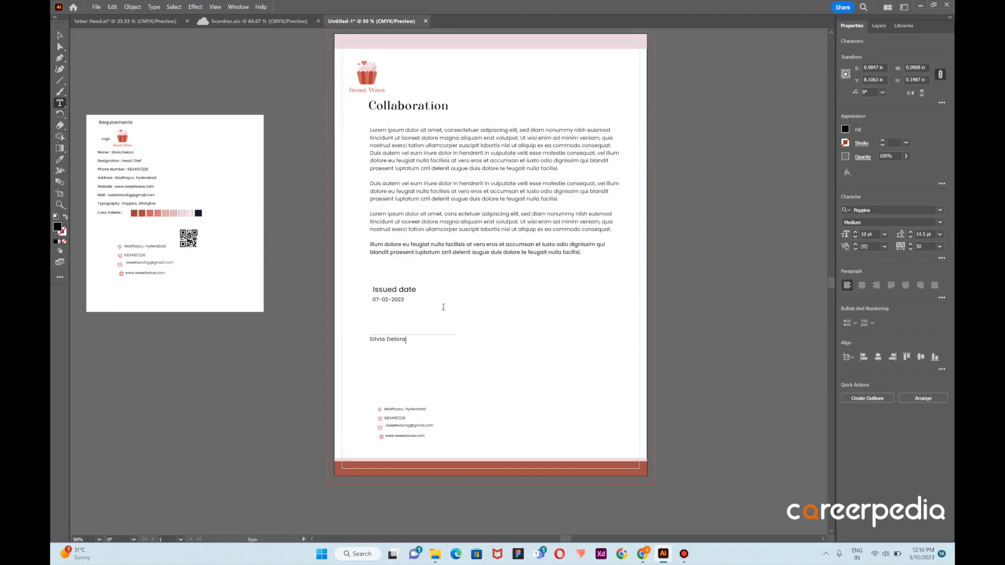
click(686, 556)
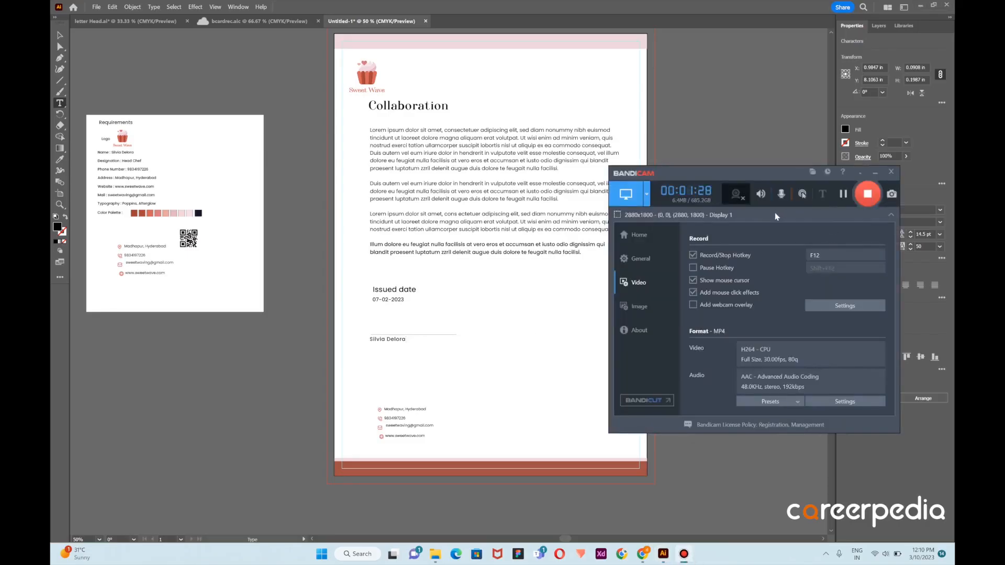
click(60, 35)
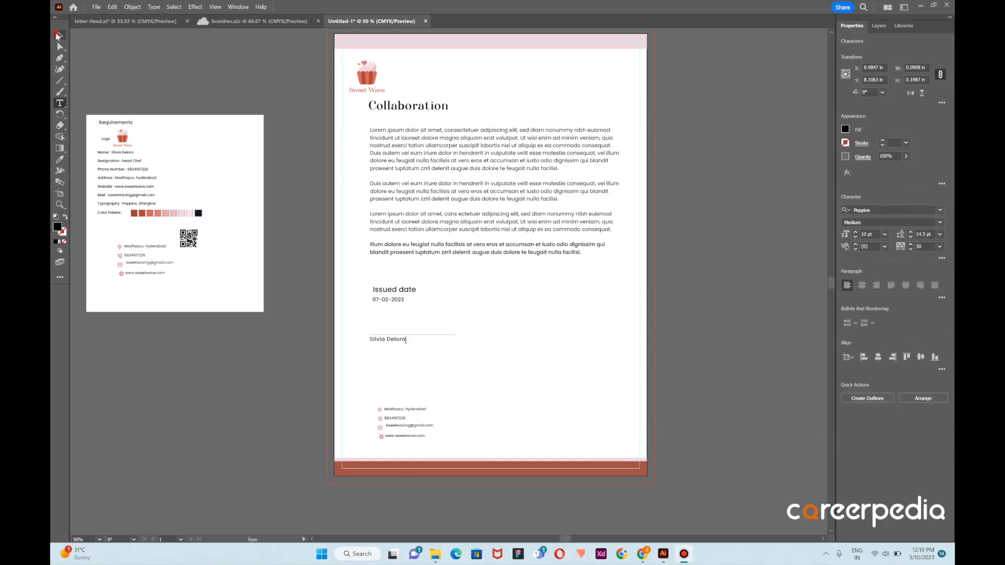
Duplicate the signatory's name line directly below itself and replace the copy's text with "Head chef"
click(215, 71)
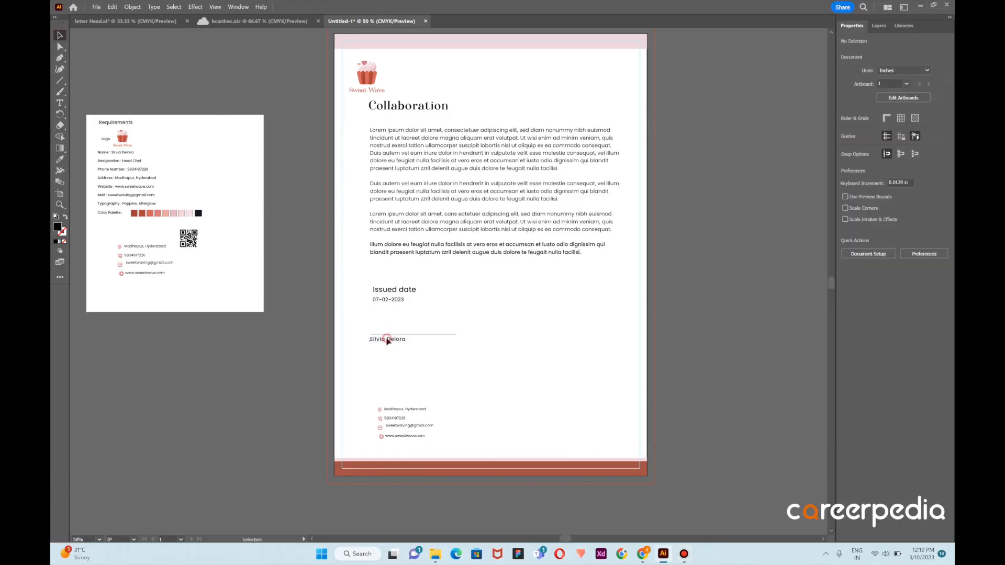
drag(388, 341, 396, 350)
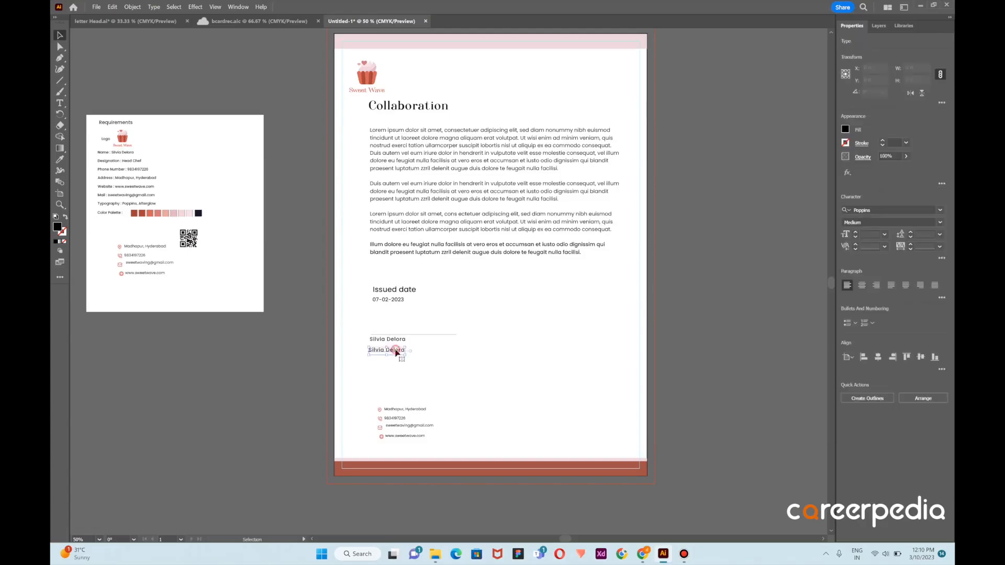
key(t)
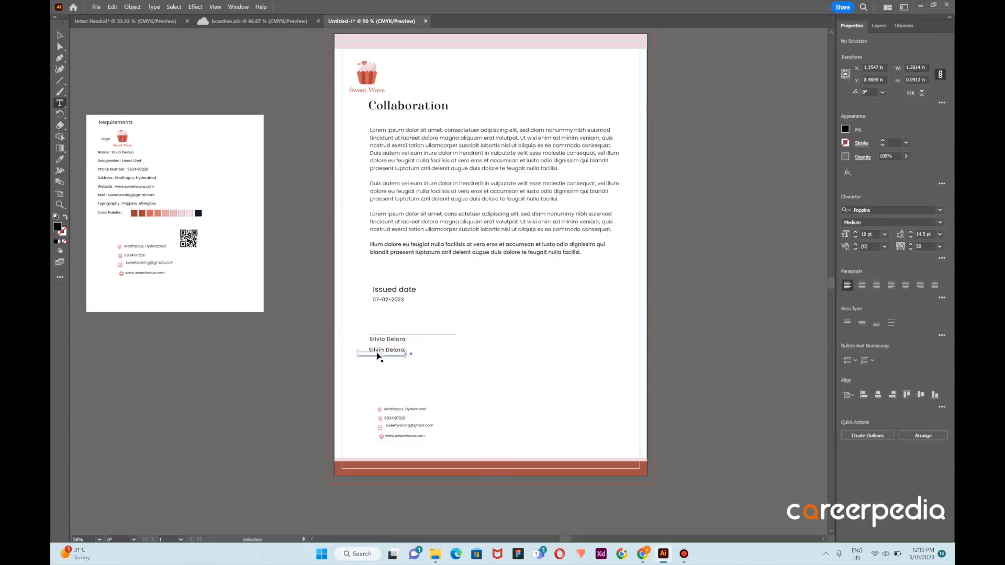
key(ctrl+z)
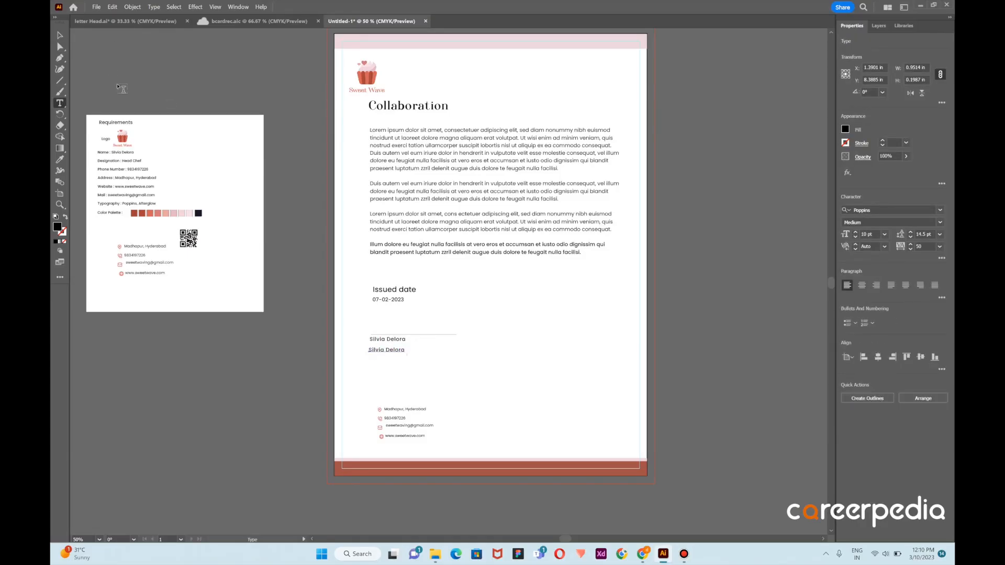
click(60, 35)
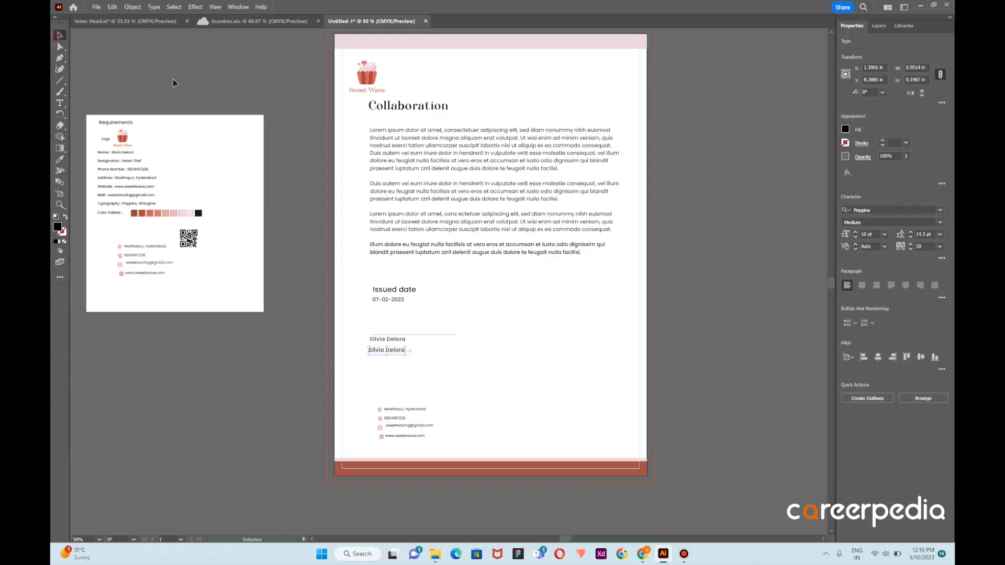
double_click(395, 350)
key(ctrl+a)
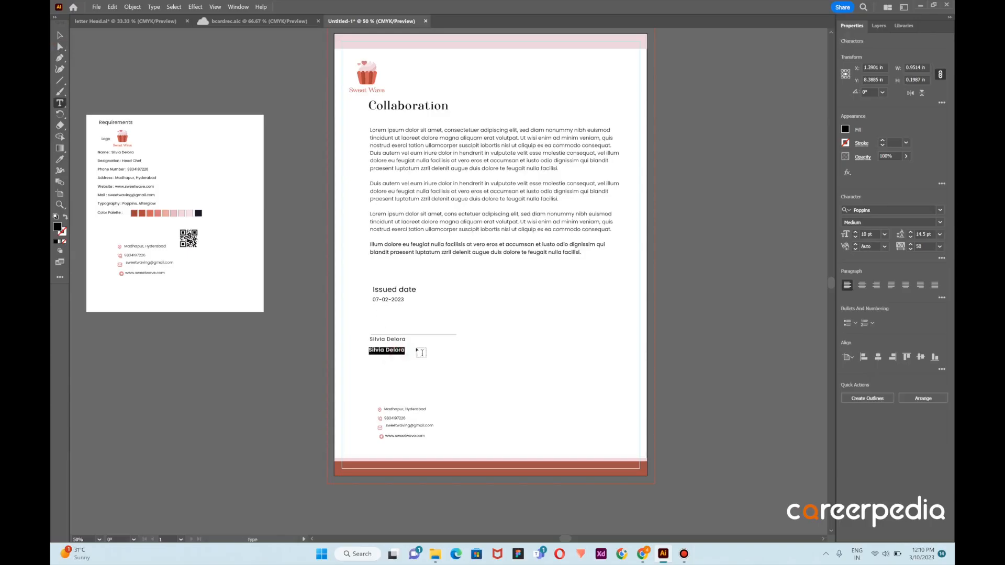
key(BackSpace)
text(Head chef)
click(59, 36)
click(536, 199)
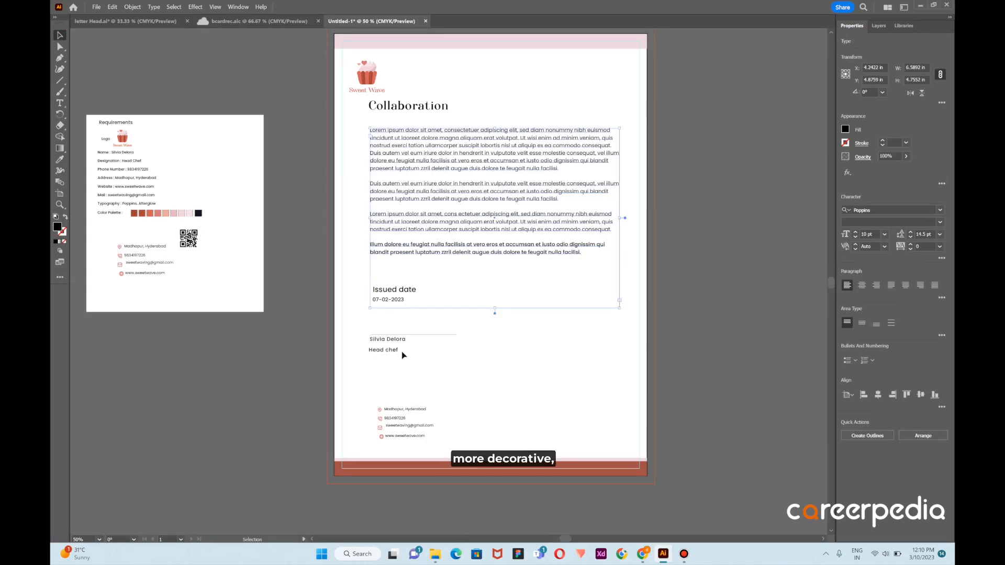
Set the signatory's name below the signature line in Afterglow Regular at 14 pt
click(391, 340)
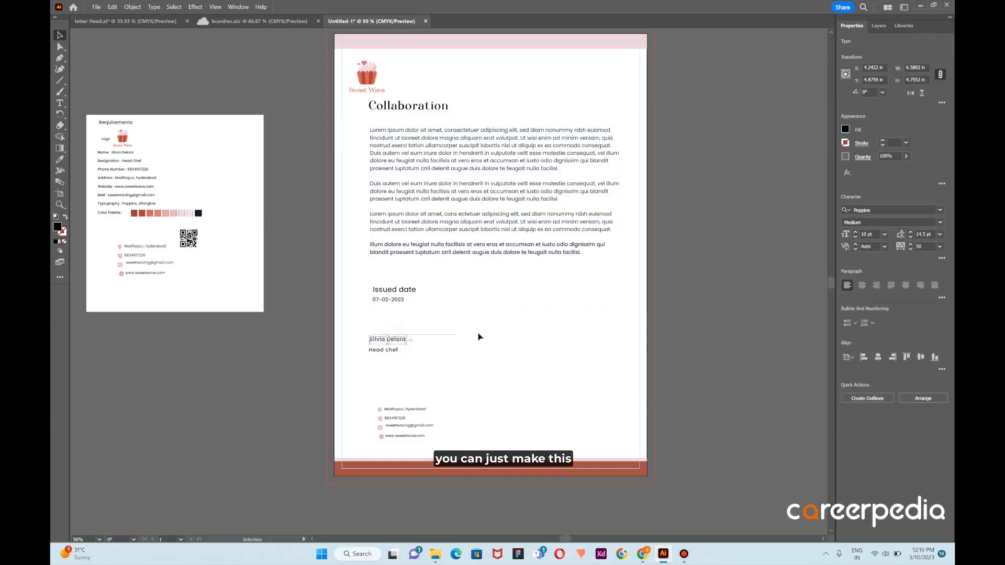
click(903, 210)
text(After)
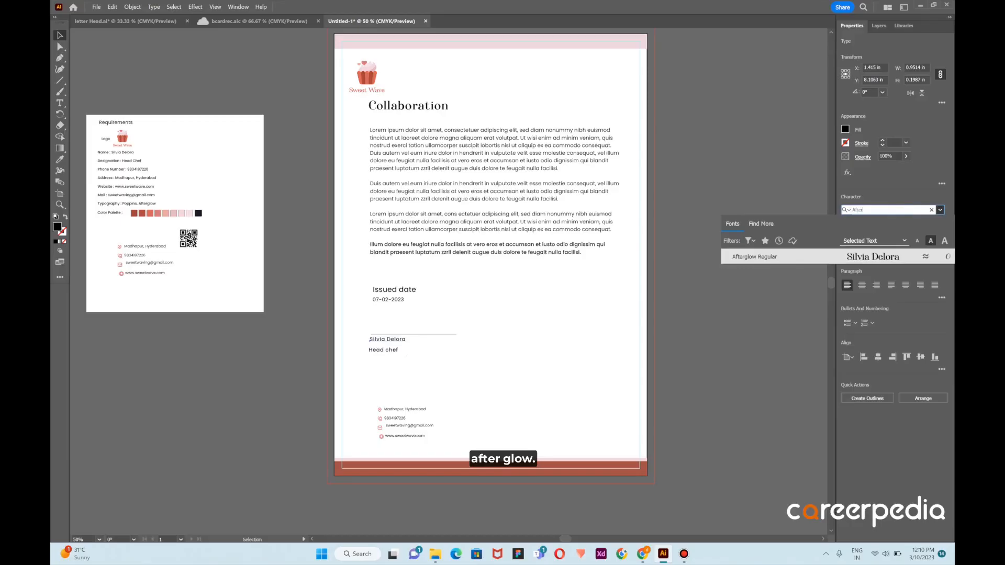
click(787, 255)
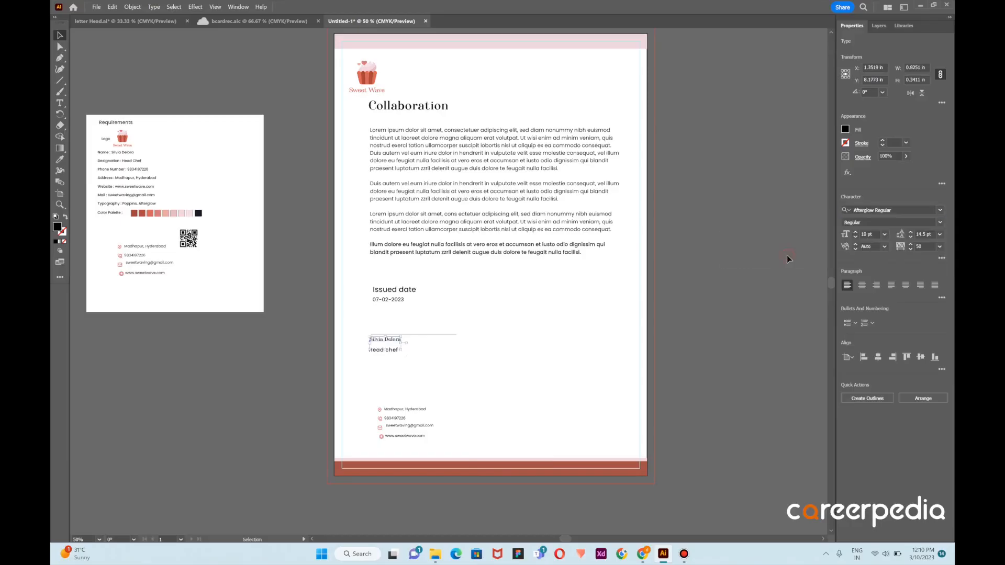
click(644, 257)
click(398, 340)
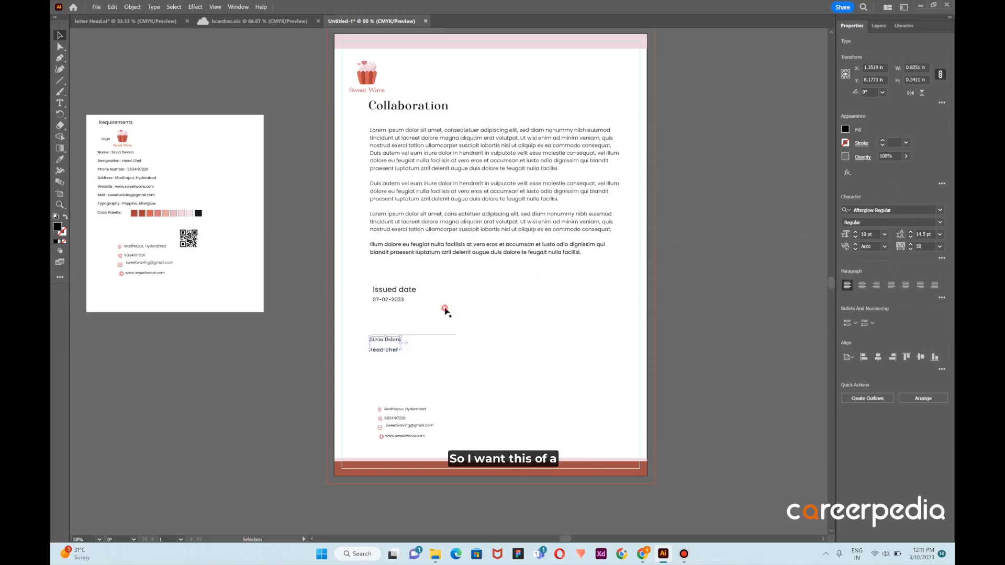
click(885, 234)
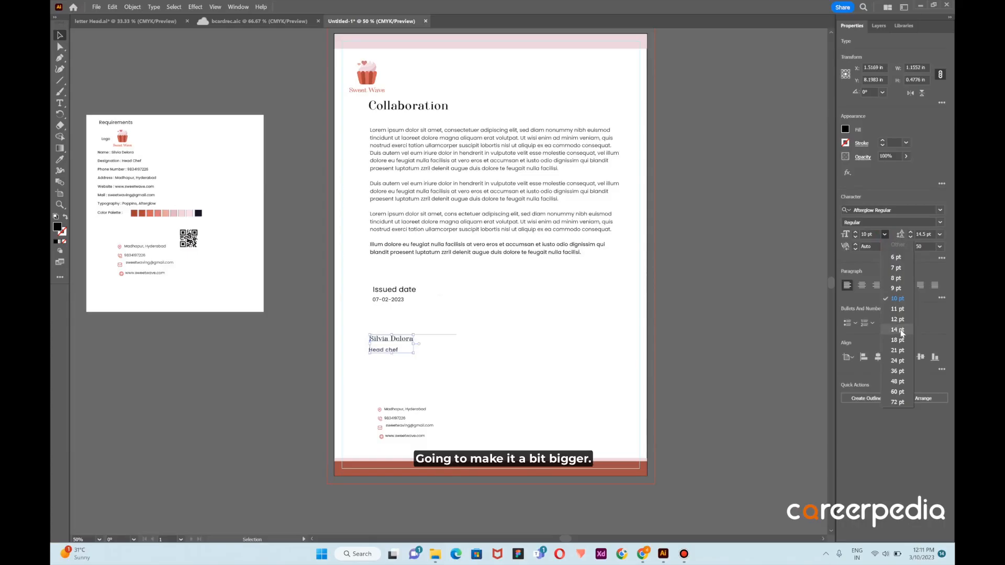
click(901, 331)
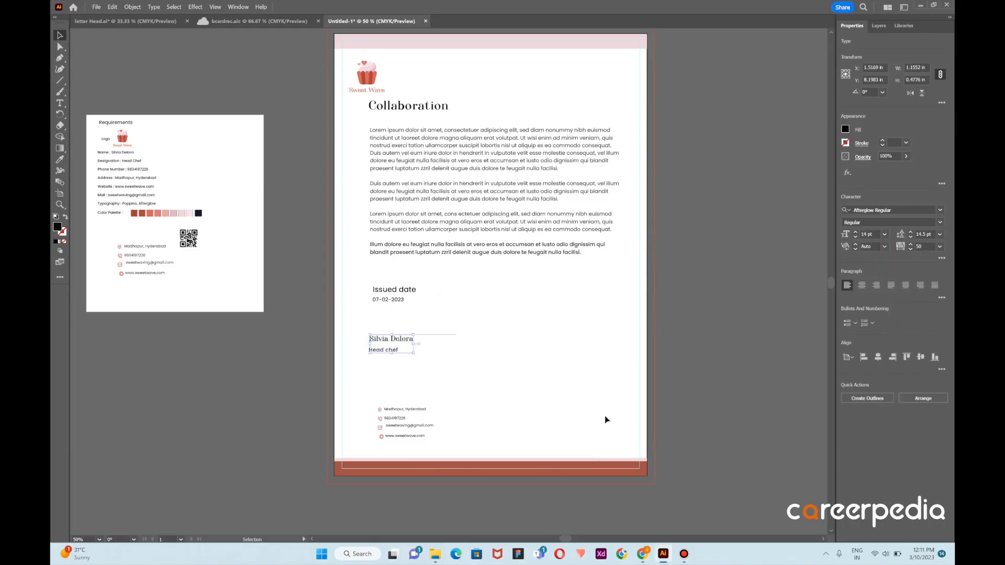
click(575, 408)
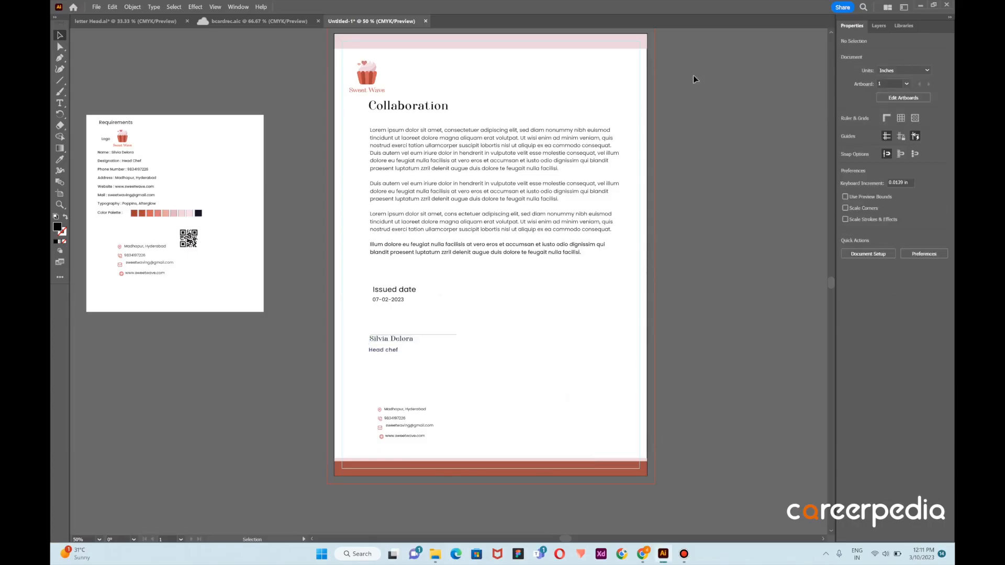
Reduce the "Head chef" line to 8 pt and move the signatory's name slightly down and to the left
click(382, 351)
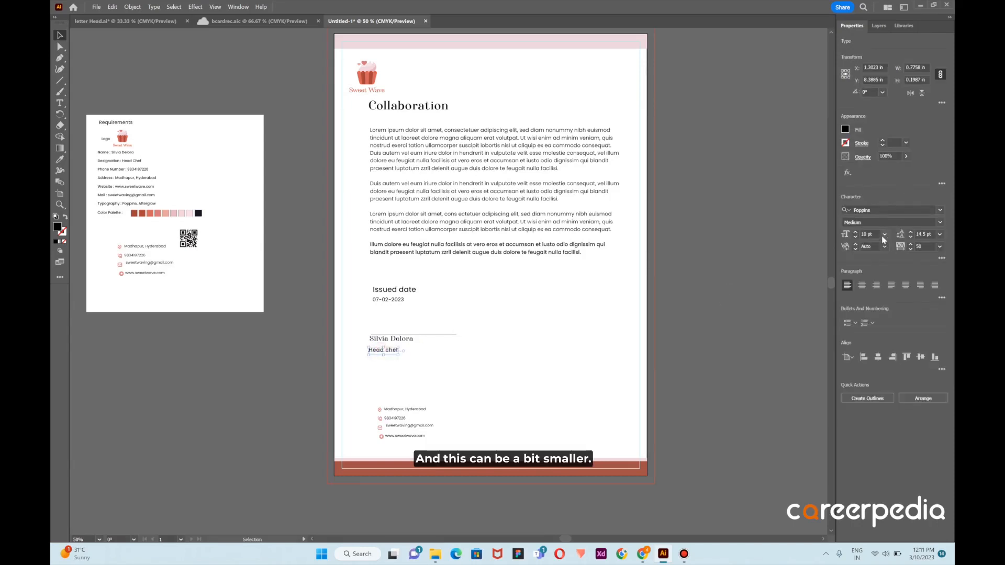
click(884, 234)
click(896, 280)
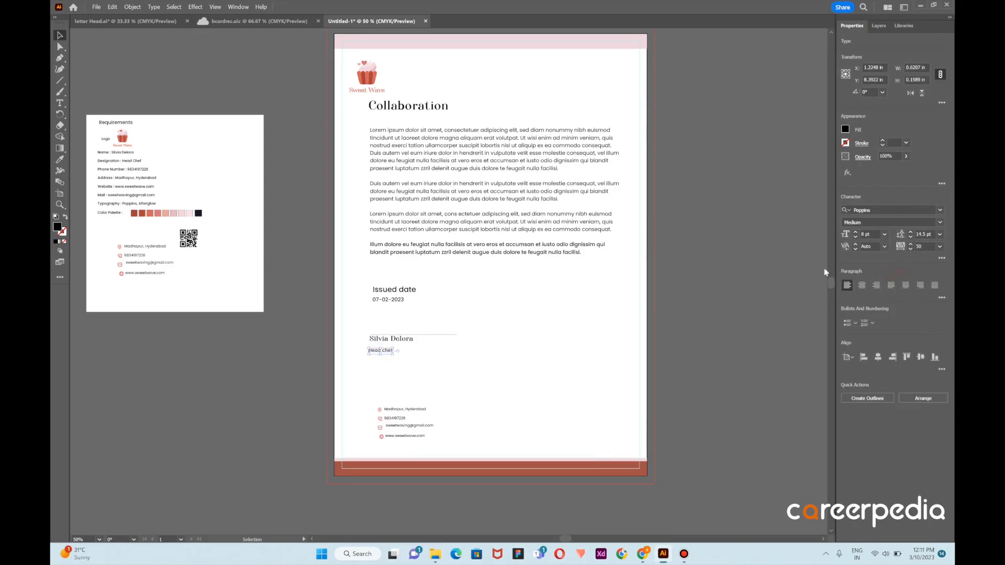
click(580, 355)
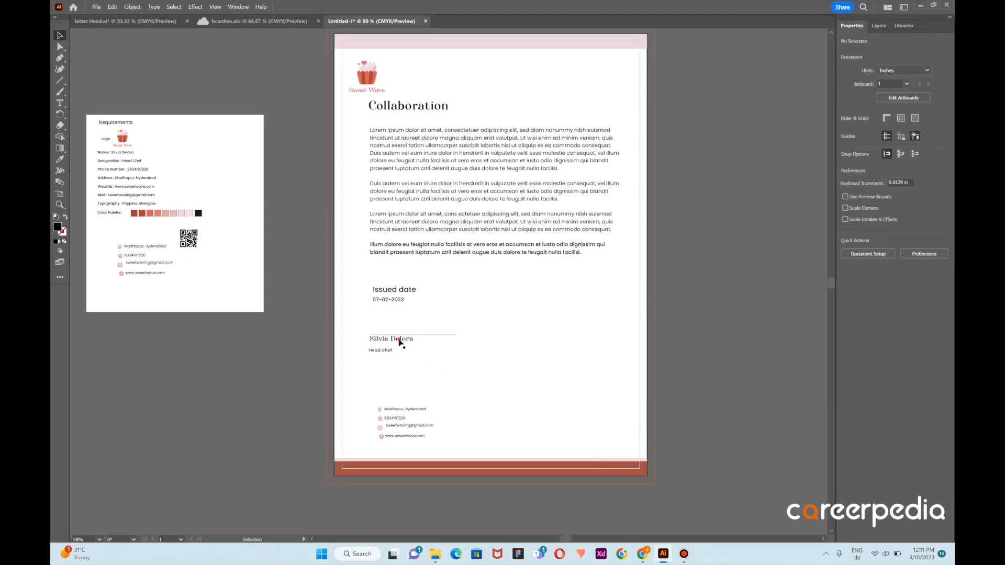
drag(402, 340, 397, 347)
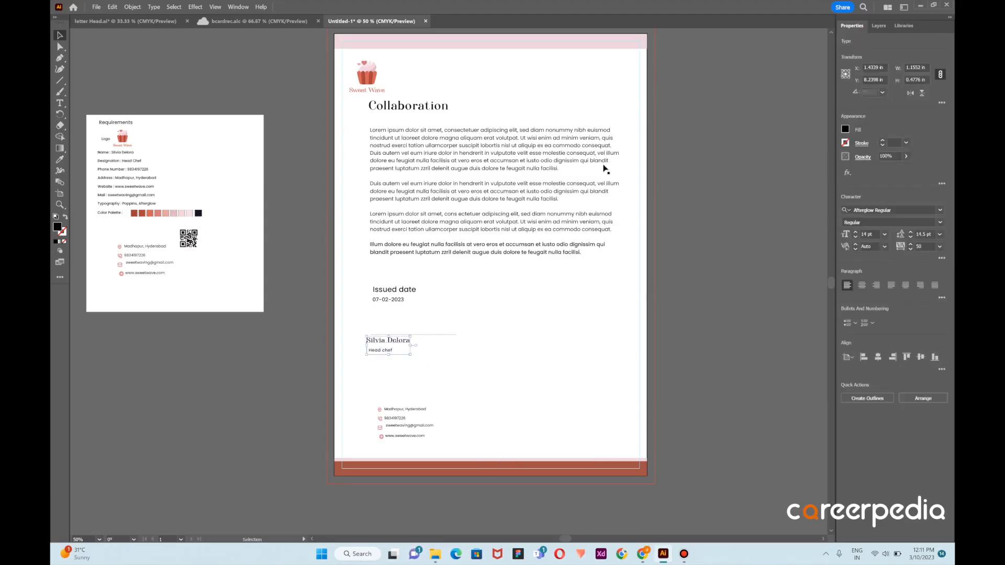
Recolor the "Collaboration" heading with the first dark red swatch sampled from the Requirements color palette
click(412, 106)
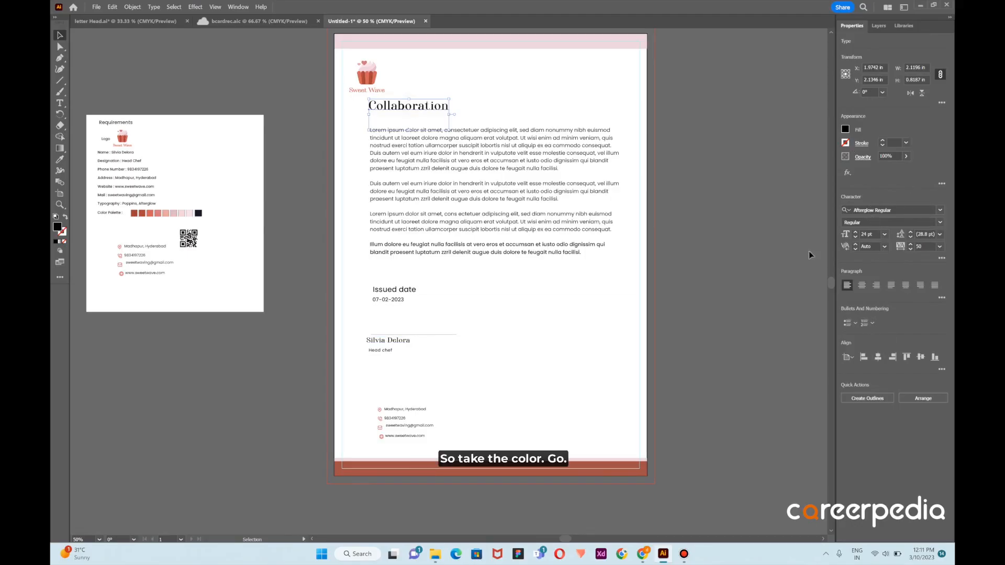
click(60, 159)
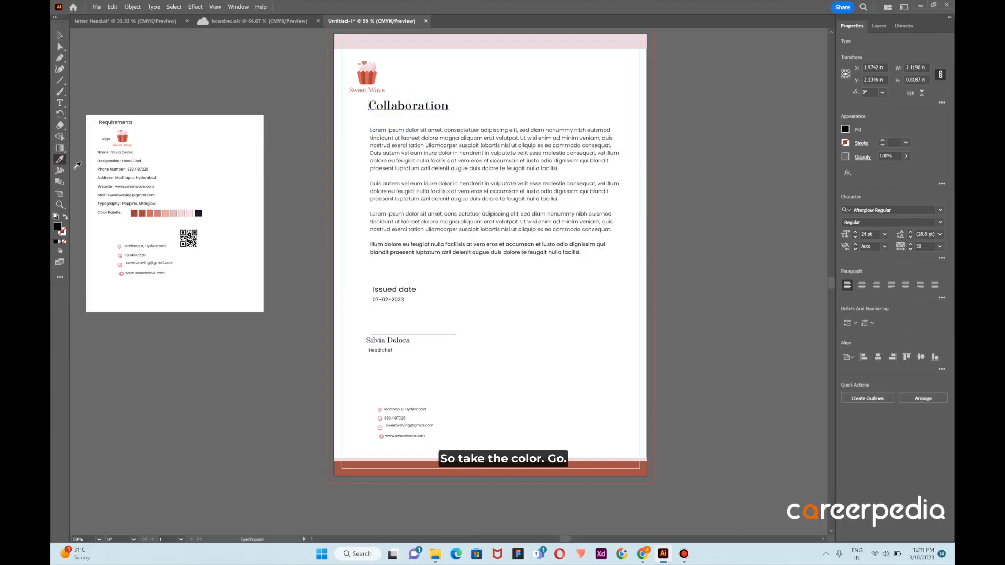
click(134, 212)
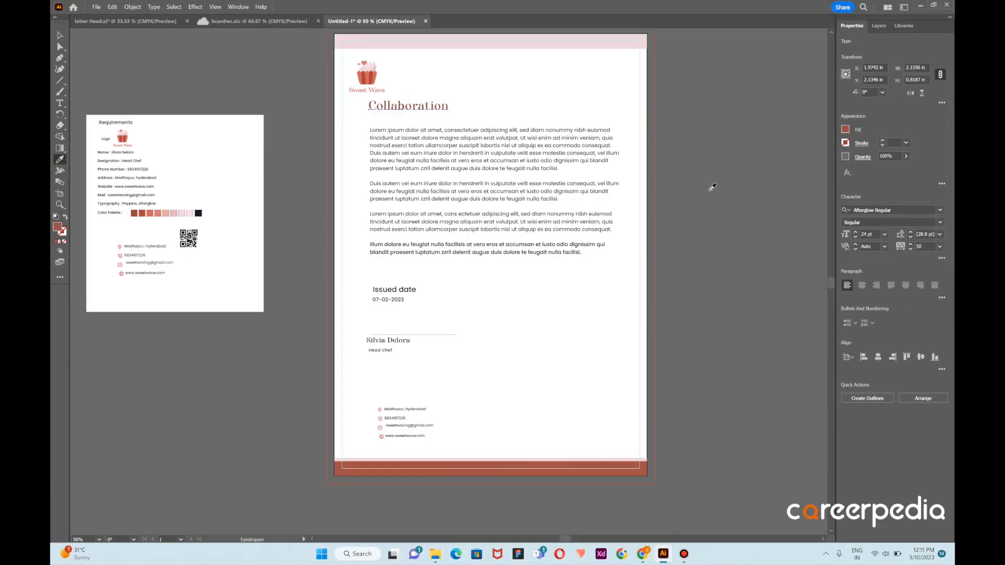
key(v)
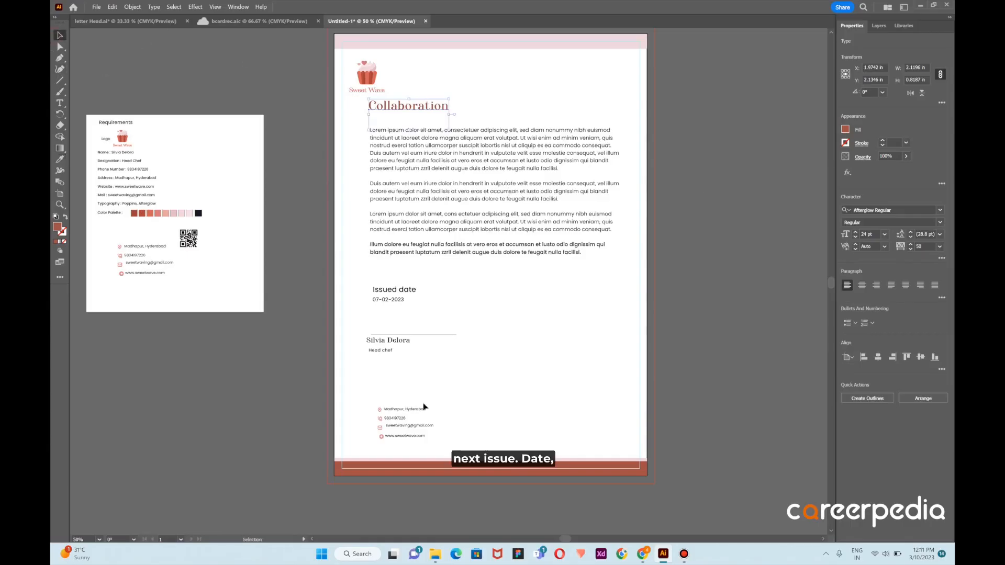
Recolor the "Issued date" label with a dark red swatch sampled from the Requirements color palette
click(396, 291)
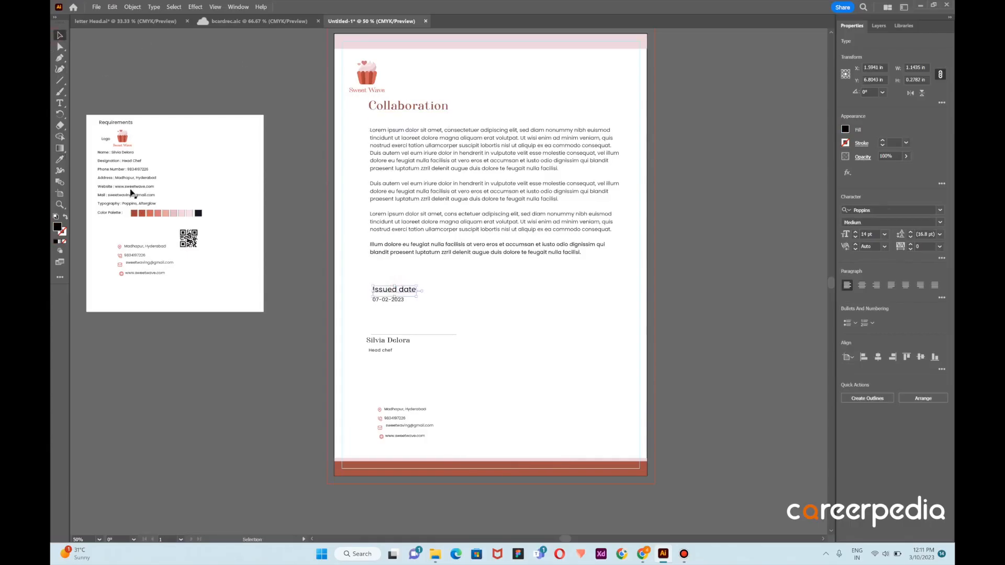
click(60, 160)
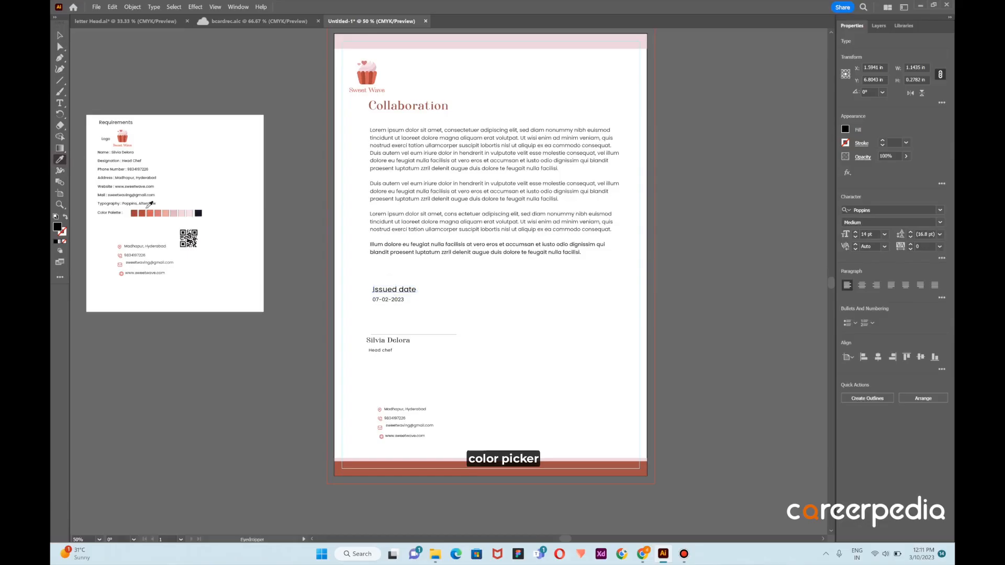
click(150, 214)
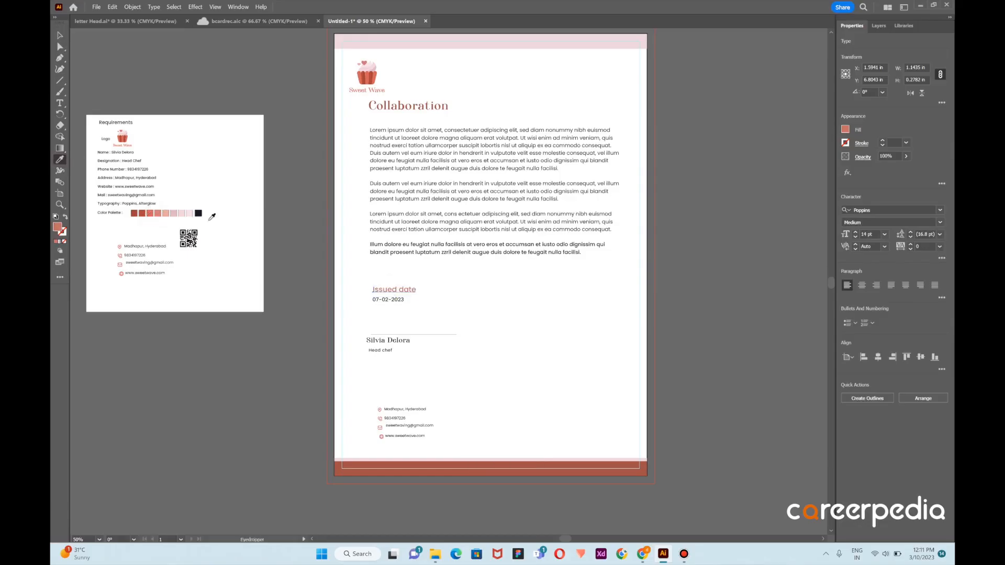
click(145, 213)
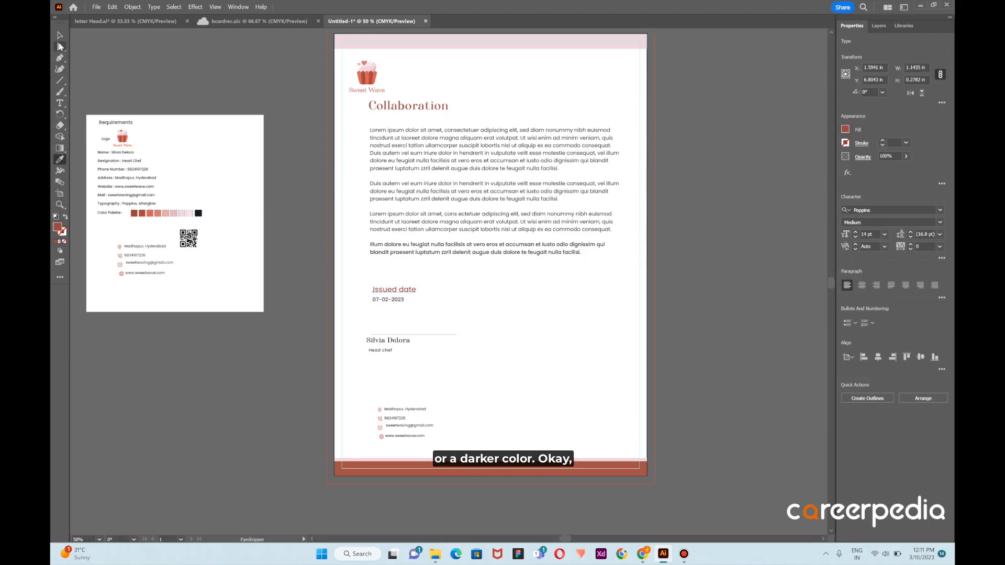
click(59, 35)
click(506, 341)
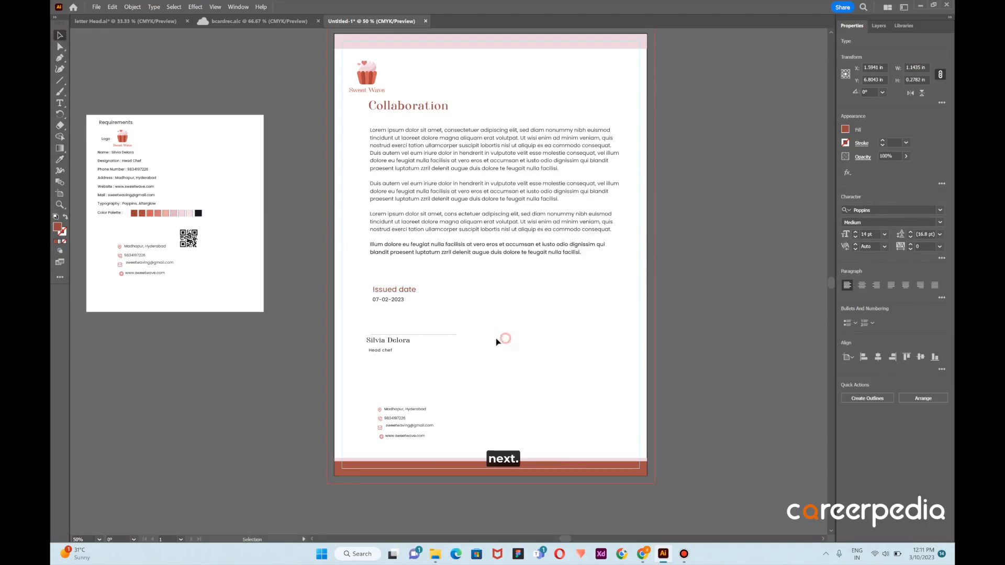
Change the signature line's stroke color to dark red 990707
click(450, 336)
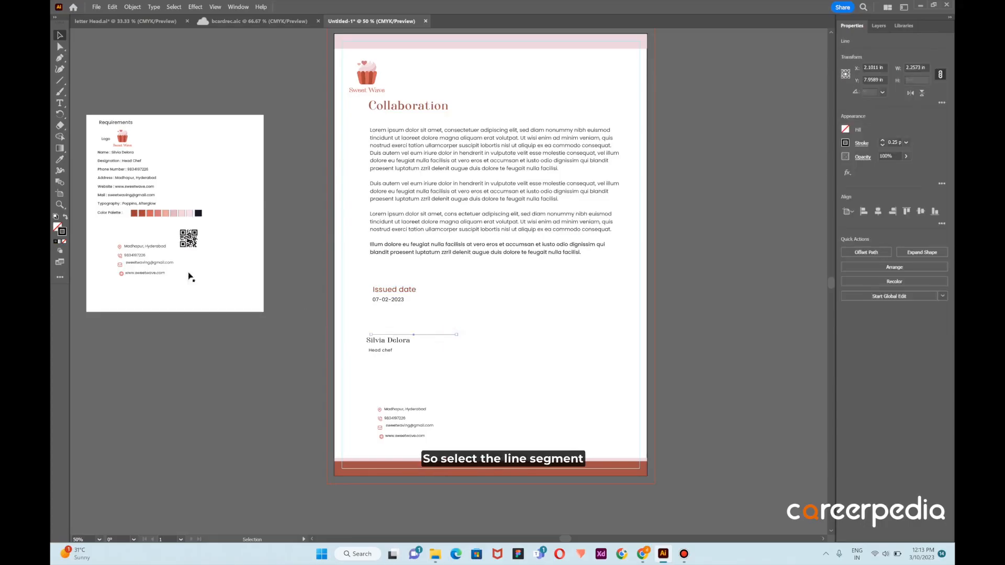
double_click(62, 231)
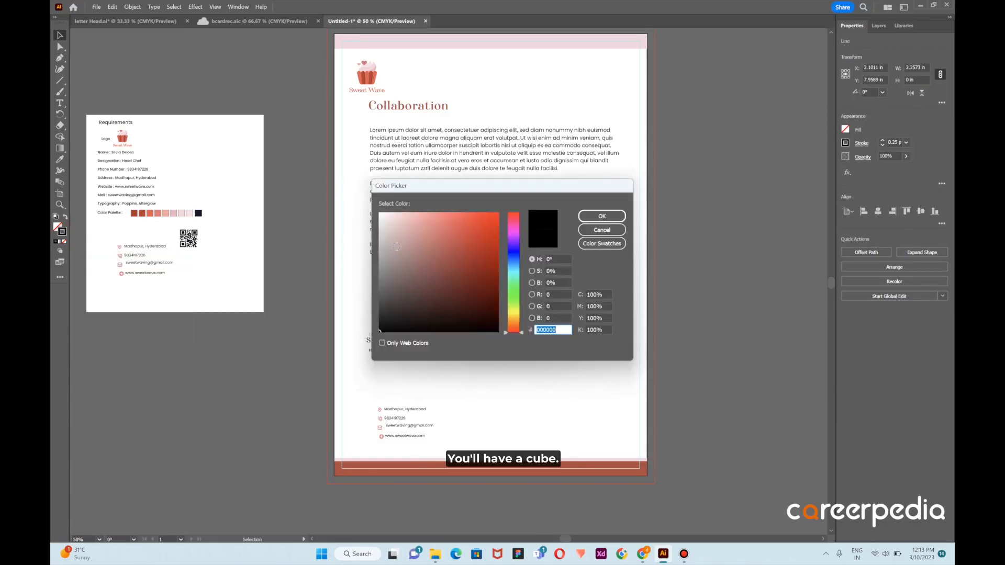
click(488, 288)
click(493, 260)
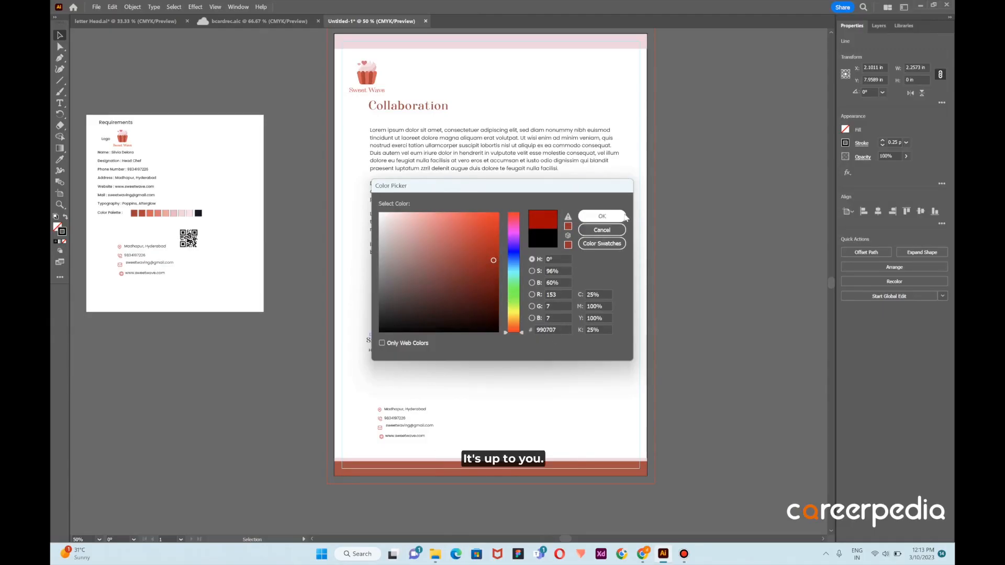
click(621, 217)
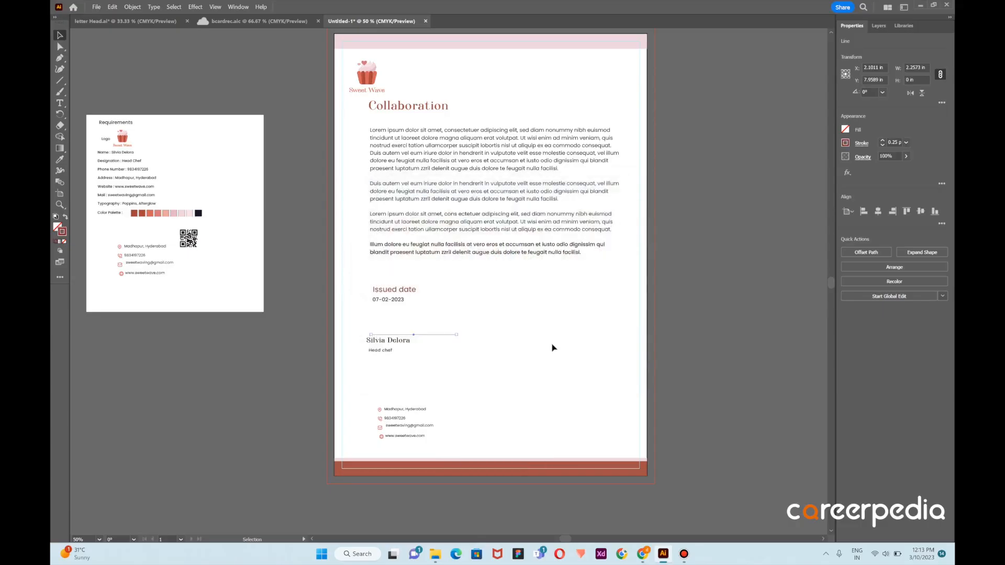
click(593, 343)
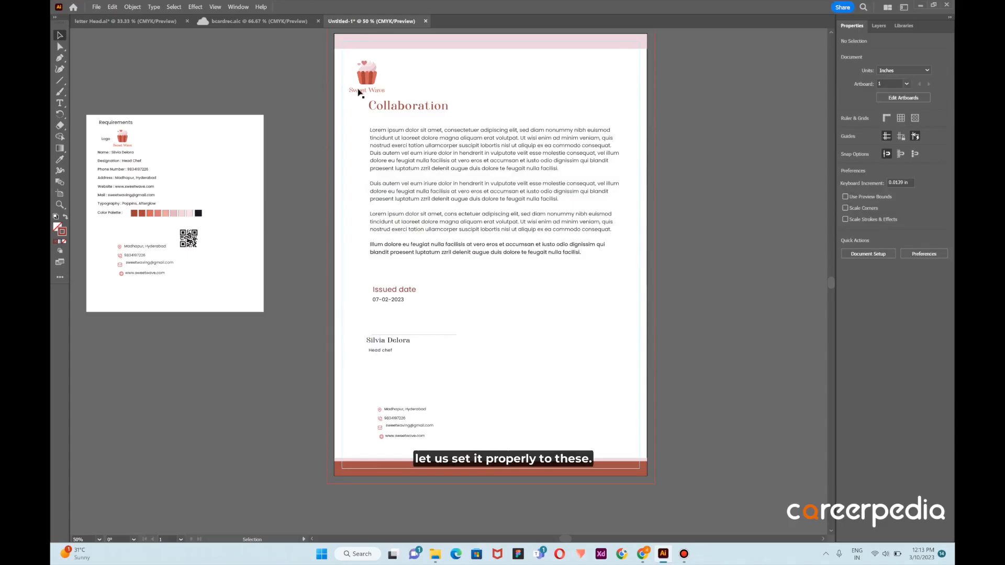
Align the four contact icons at the foot of the letterhead to their left edges
scroll(403, 408, up, 3)
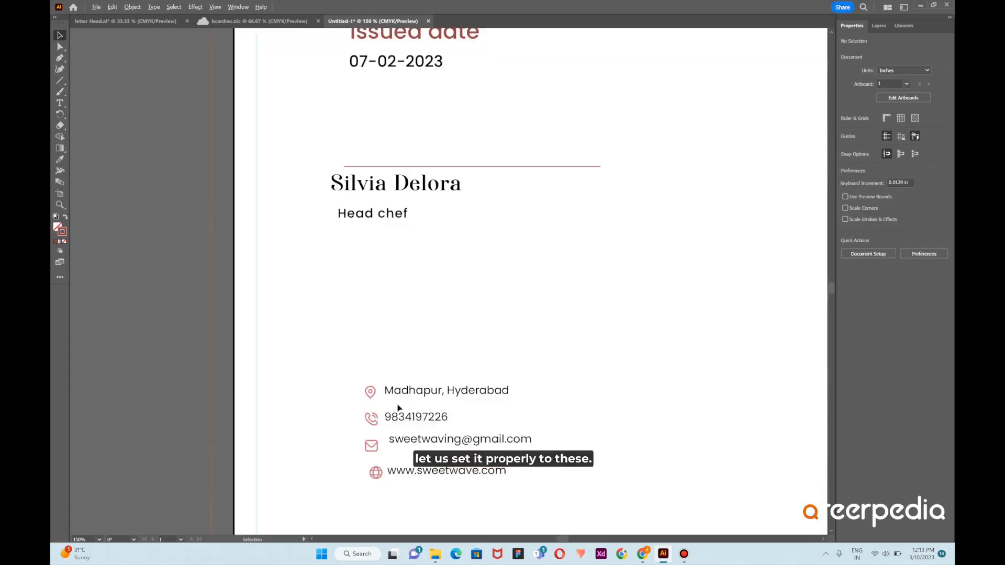
click(413, 391)
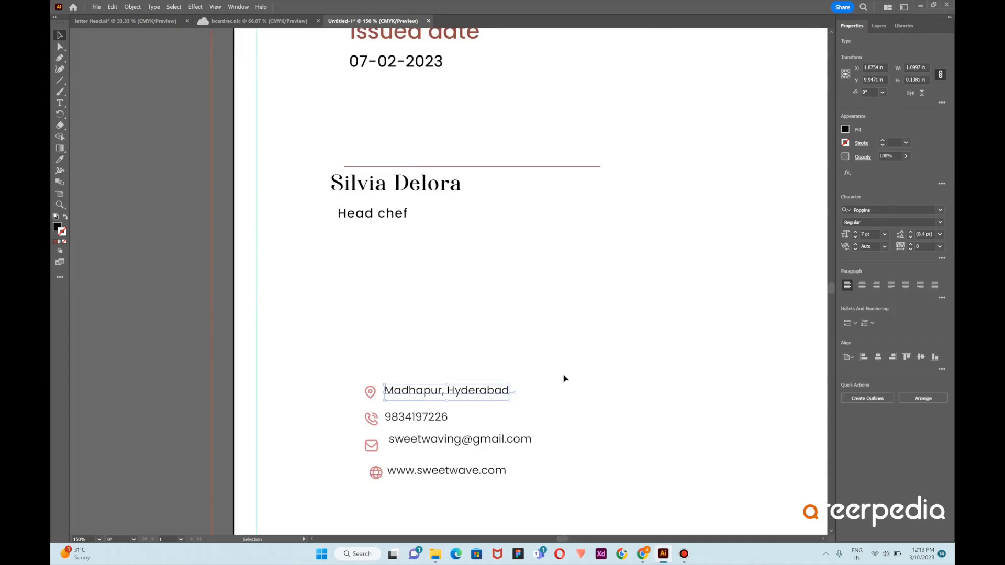
scroll(564, 378, down, 2)
scroll(517, 390, up, 4)
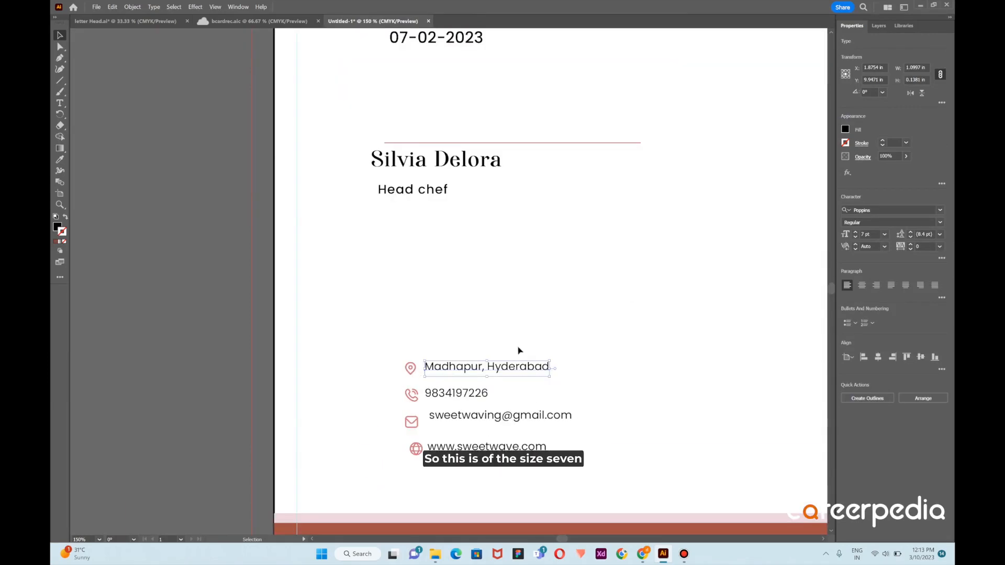
click(418, 375)
drag(378, 358, 420, 463)
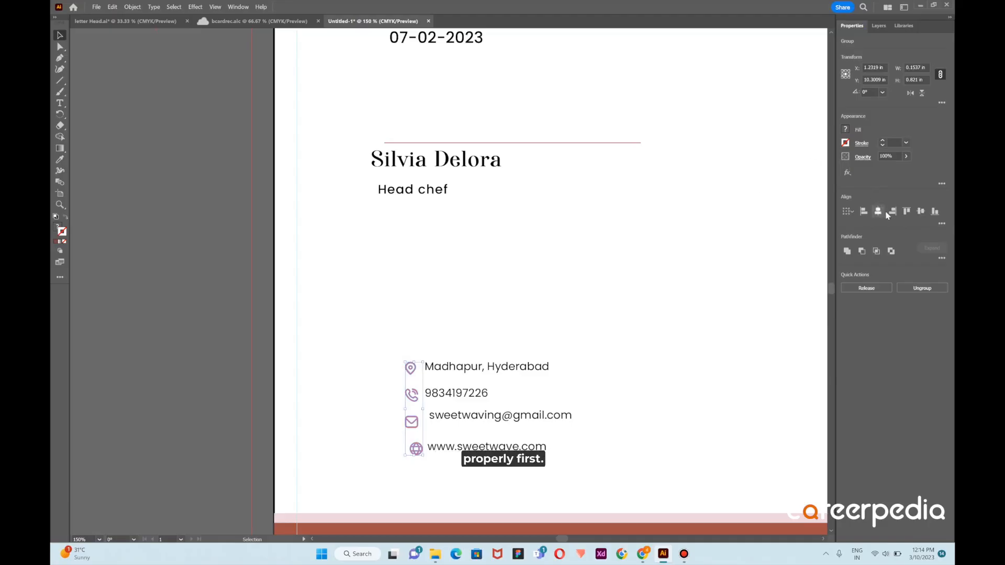
click(865, 212)
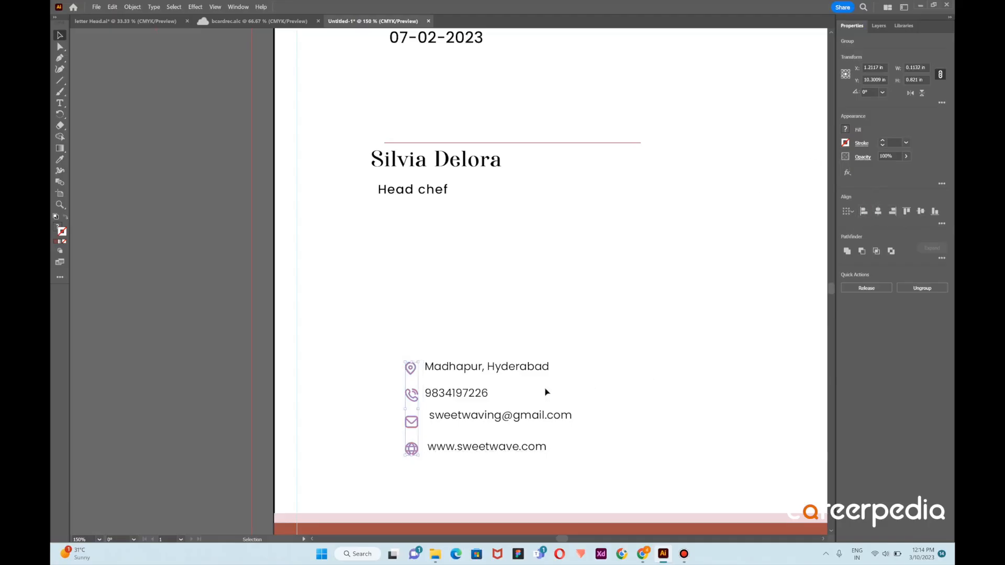
Align the four contact text lines at the foot of the letterhead to their left edges
click(543, 454)
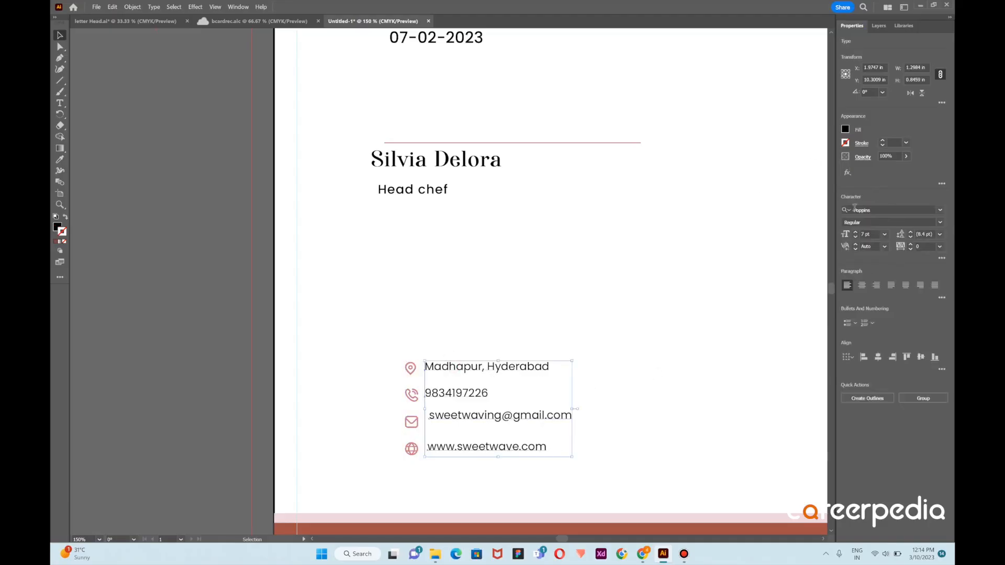
click(863, 357)
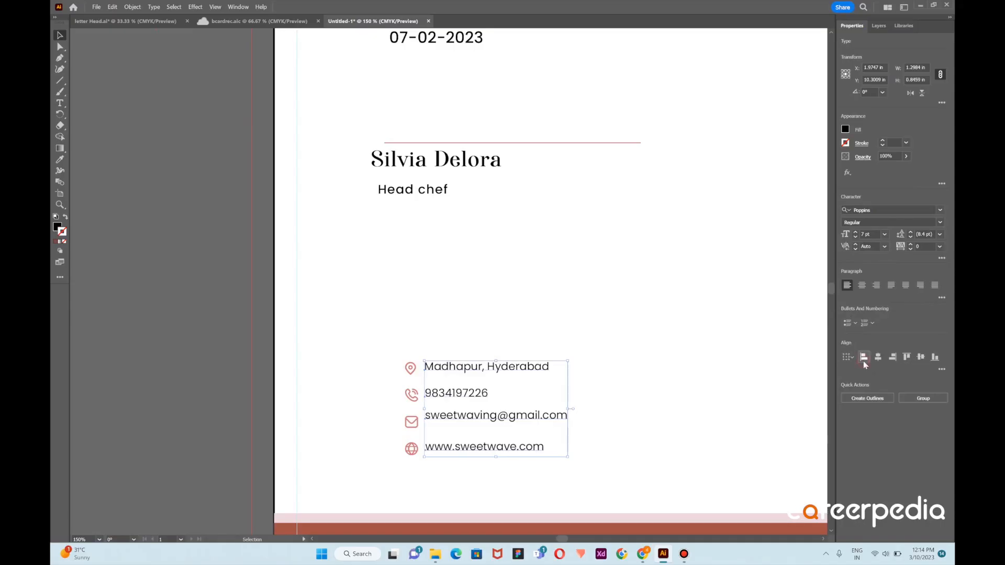
click(623, 344)
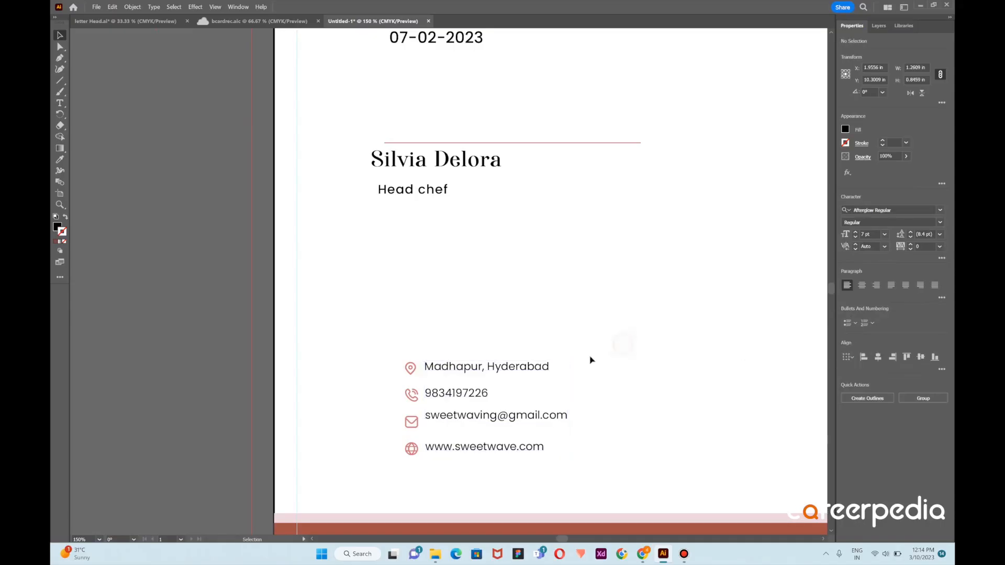
Vertically center each contact icon with its matching text line: address, phone, e-mail and website
click(409, 370)
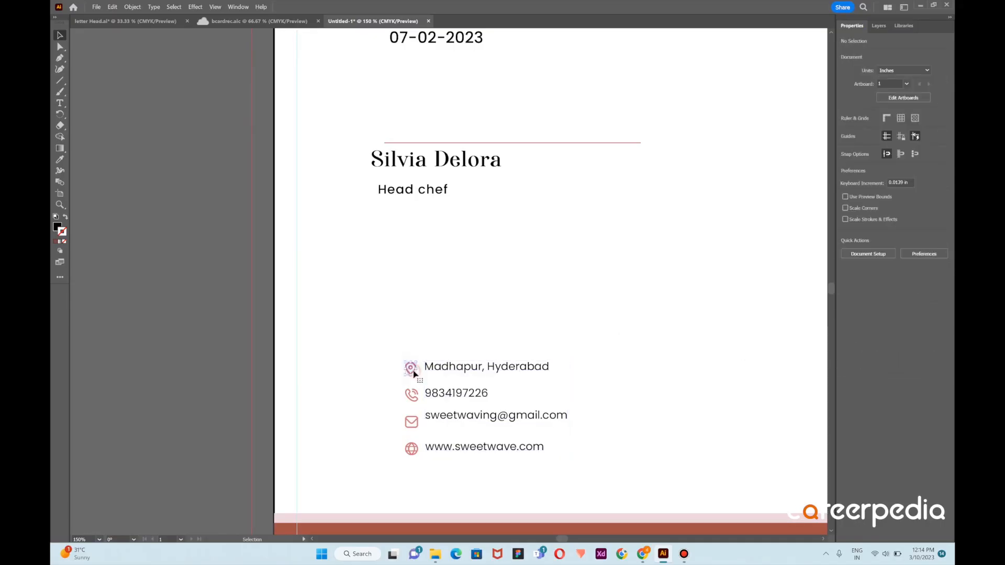
shift+click(449, 368)
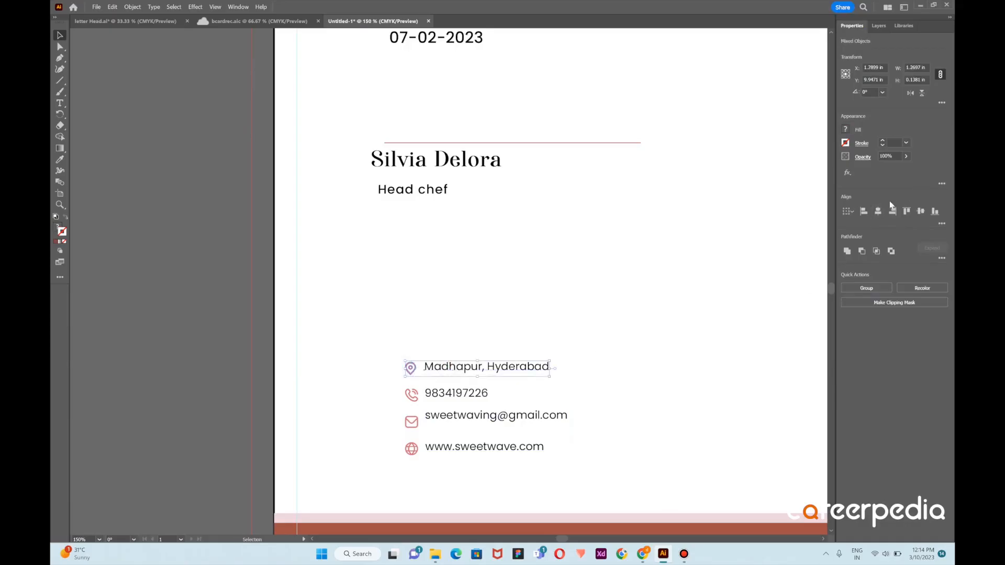
click(921, 211)
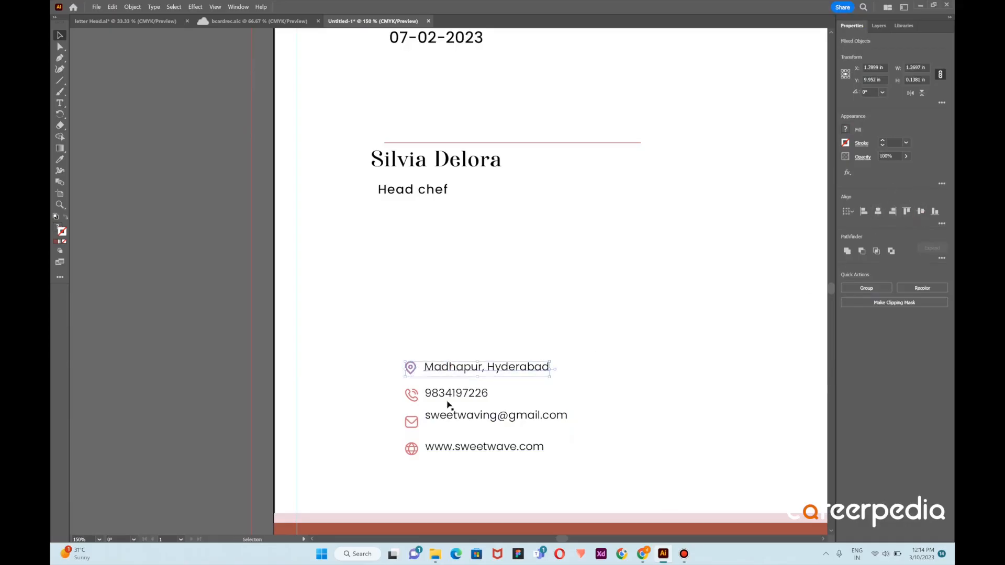
drag(399, 394, 492, 402)
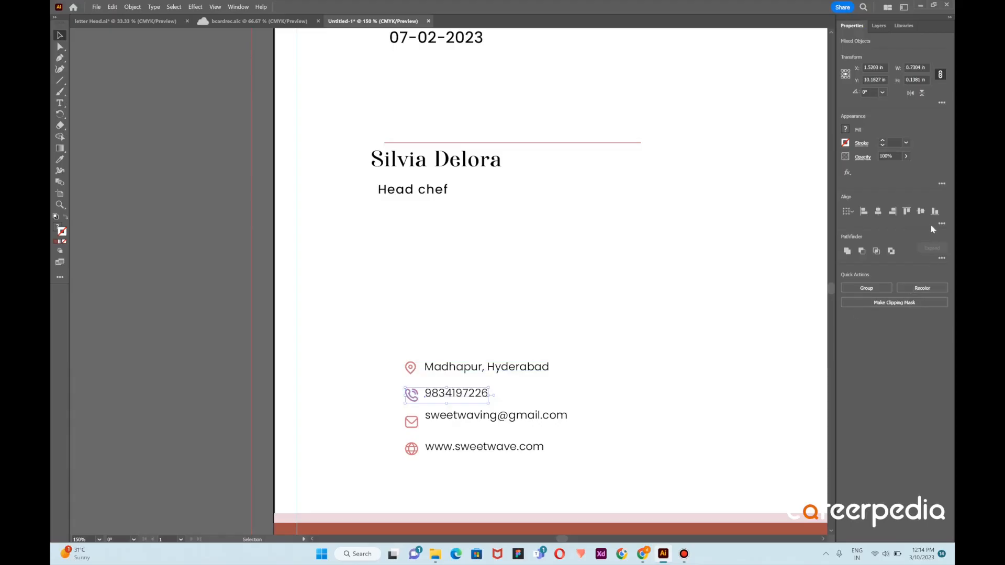
click(920, 211)
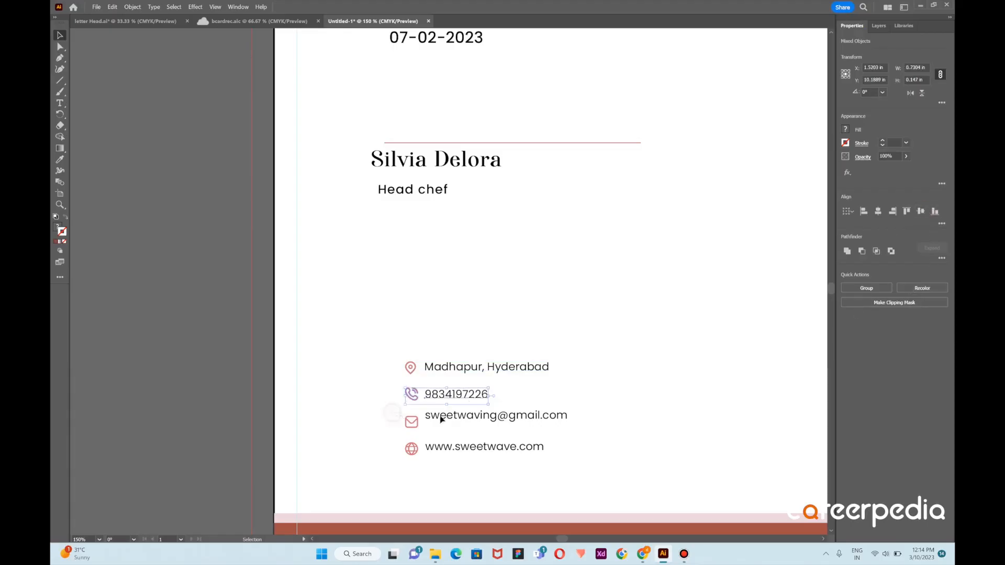
drag(483, 427, 484, 428)
click(921, 212)
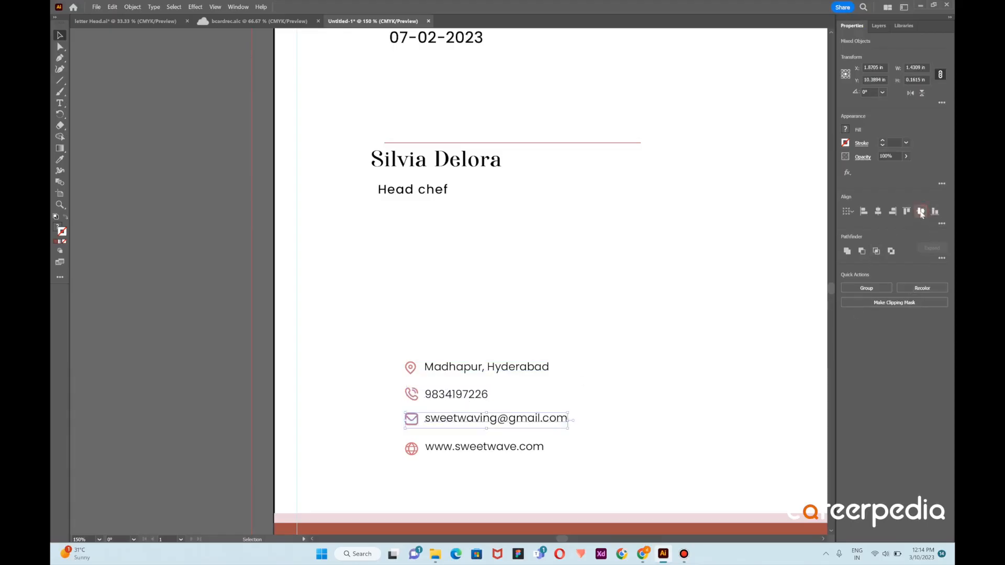
drag(546, 461, 556, 463)
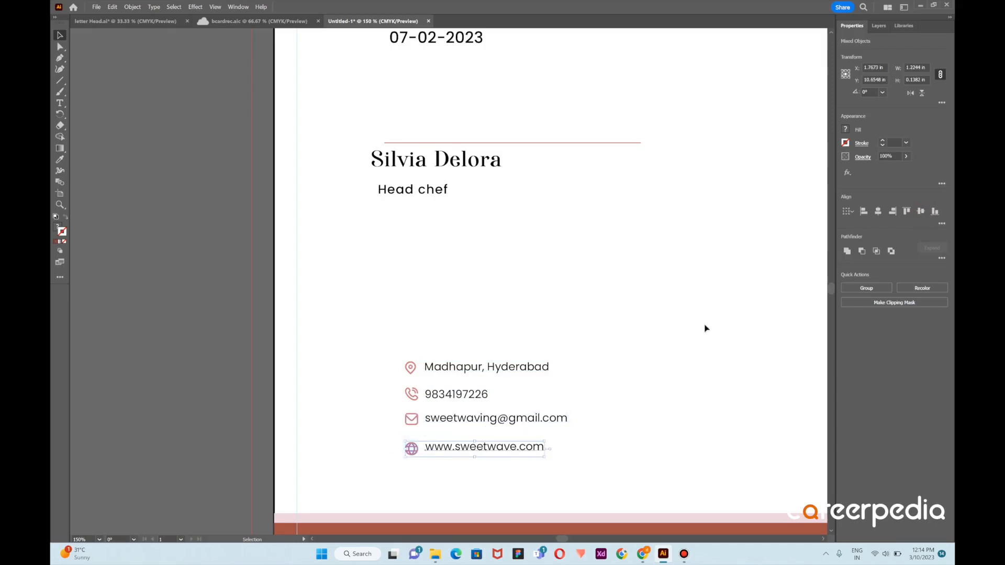
click(920, 212)
click(633, 342)
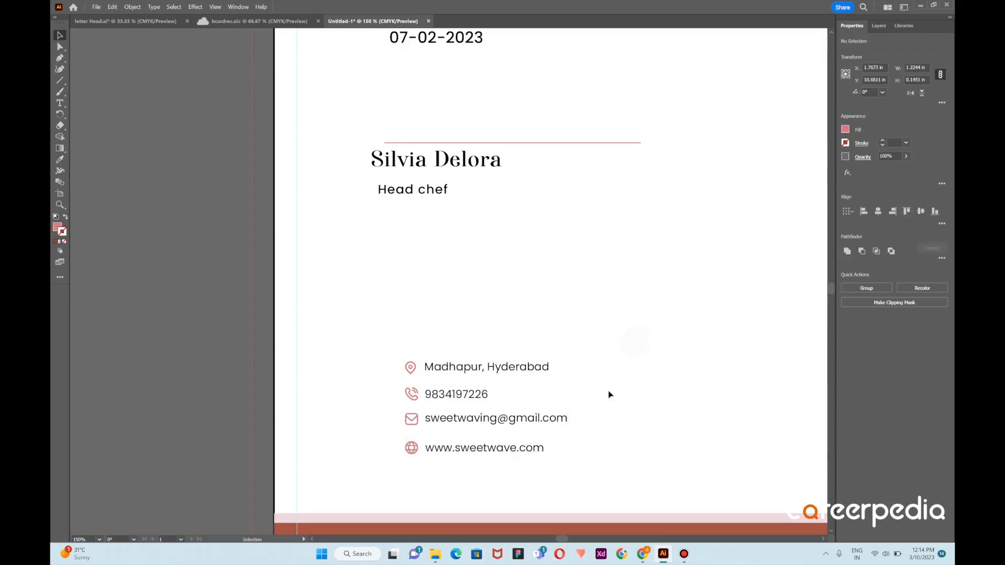
Group each contact icon with its own text line as four separate groups
scroll(564, 408, down, 3)
scroll(539, 401, up, 5)
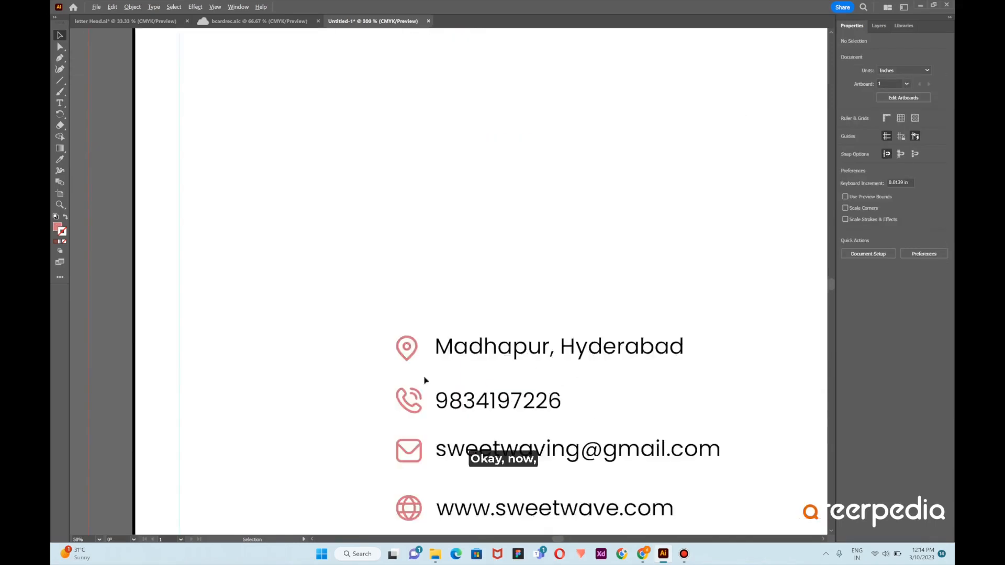
drag(384, 340, 669, 364)
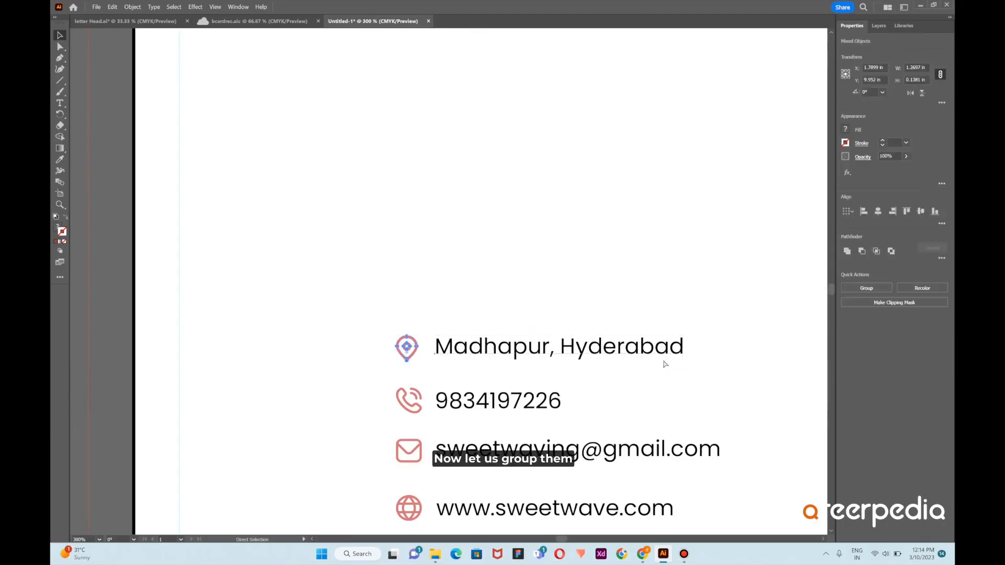
key(ctrl+g)
key(a)
drag(390, 388, 620, 413)
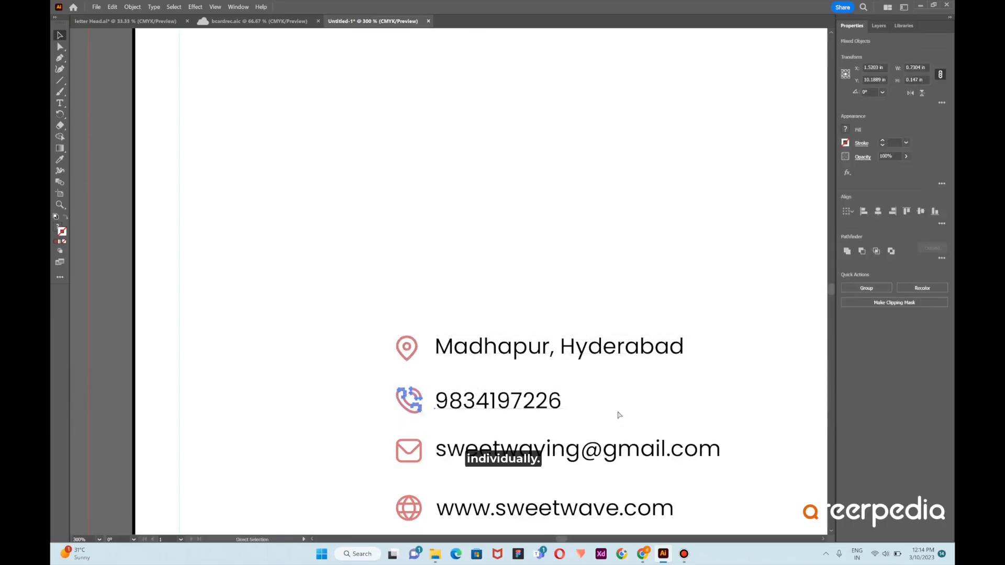
scroll(614, 411, down, 2)
drag(395, 396, 551, 431)
scroll(549, 430, down, 2)
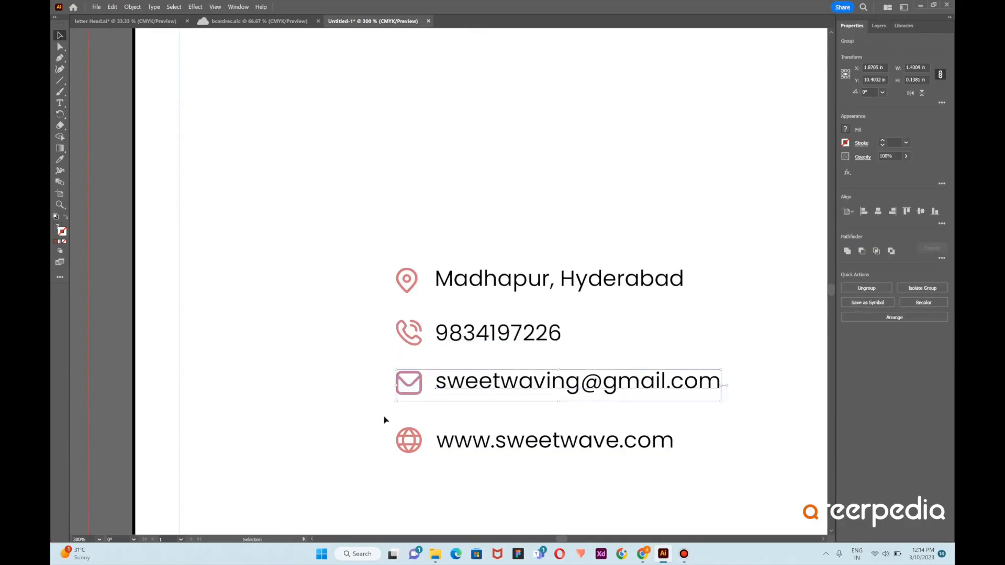
drag(387, 422, 556, 459)
key(ctrl+g)
key(v)
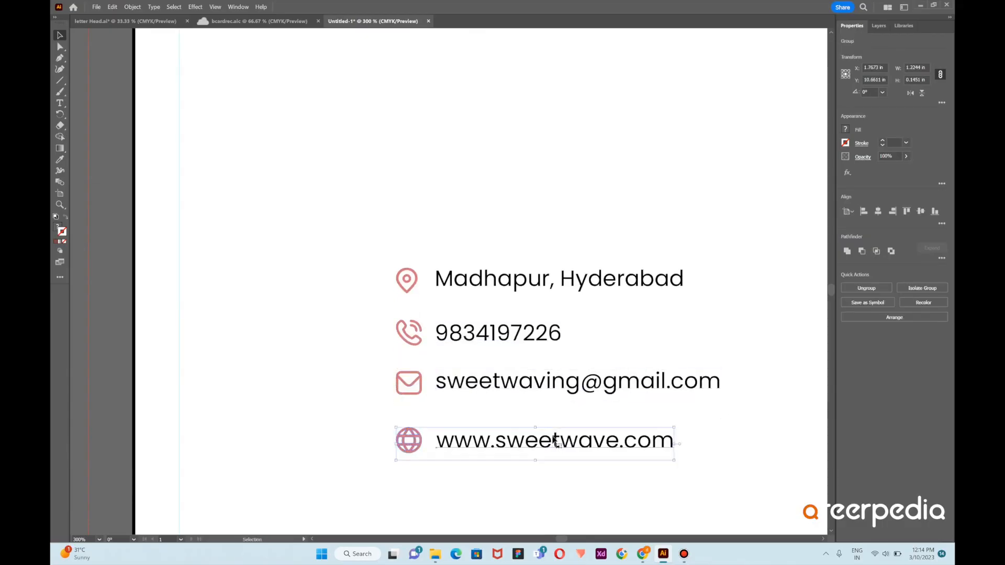
Spread the address, phone, e-mail and website groups in one row just above the bottom colored band
scroll(556, 451, down, 5)
scroll(550, 415, right, 3)
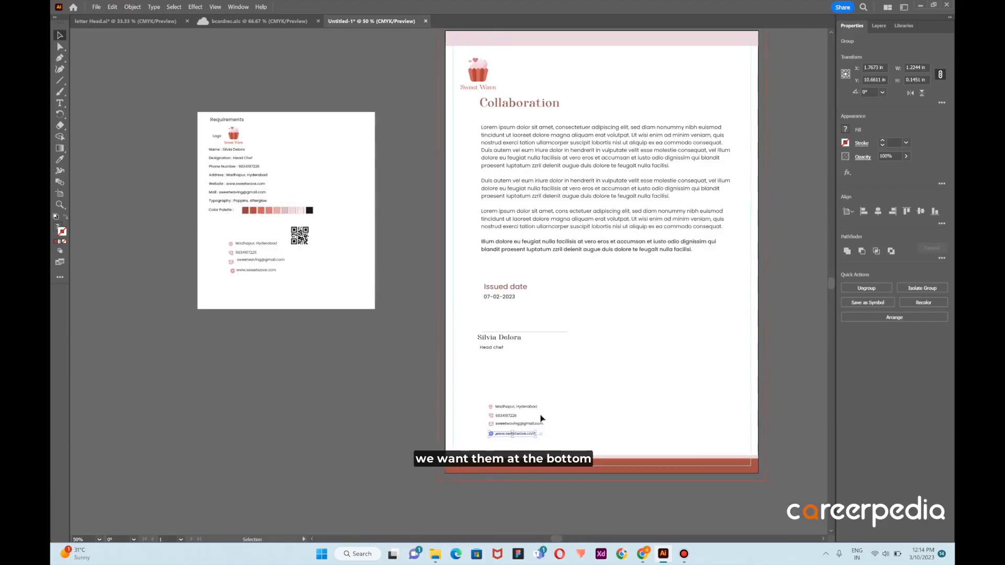
drag(482, 408, 688, 451)
drag(510, 430, 612, 446)
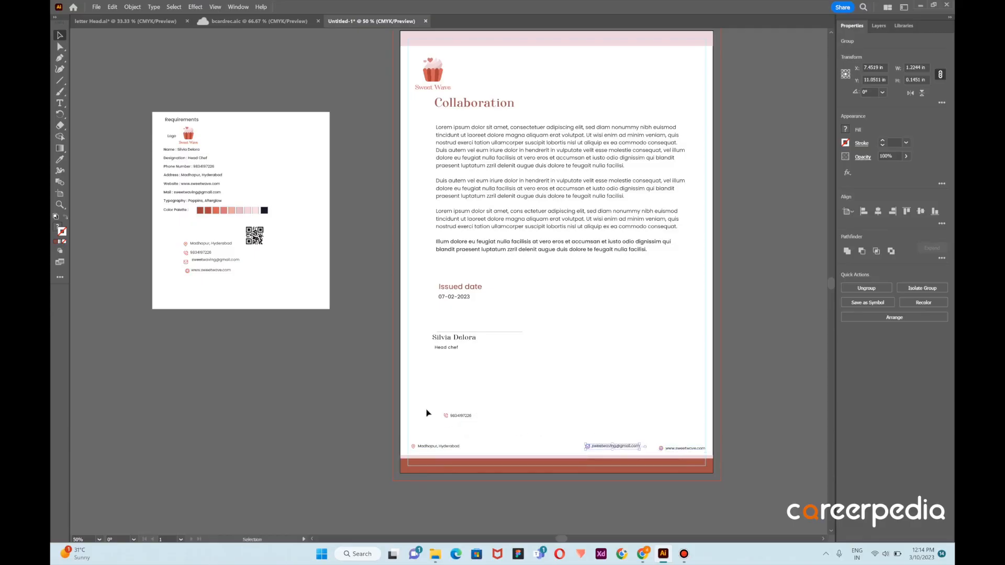
drag(463, 416, 511, 446)
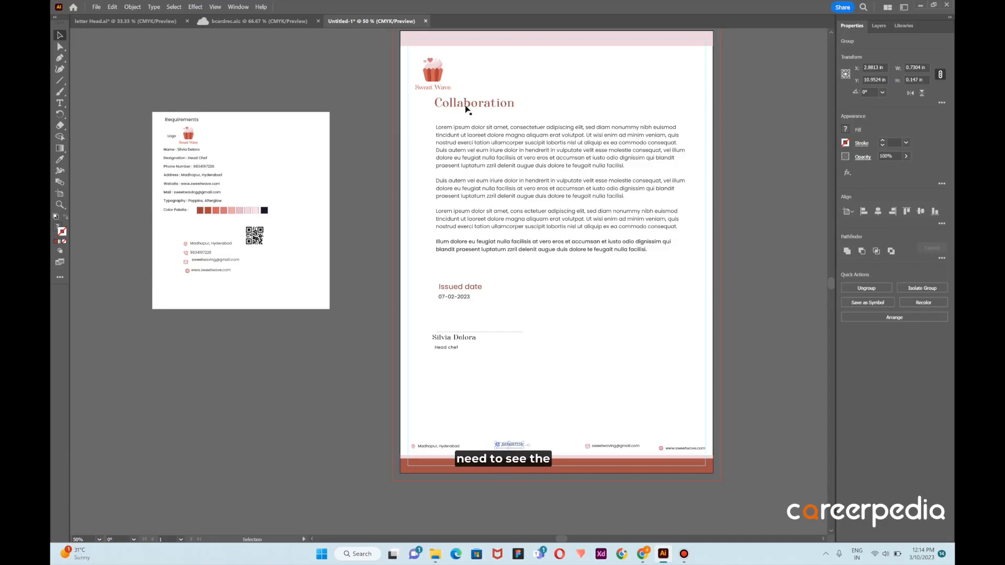
mouse_move(466, 108)
mouse_down()
mouse_move(447, 115)
mouse_move(465, 106)
mouse_up()
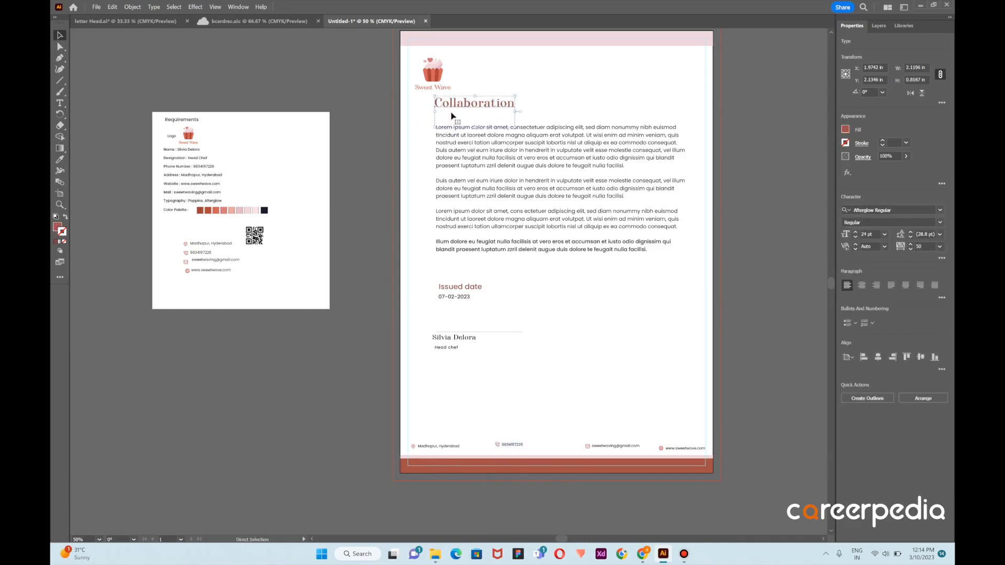
click(572, 106)
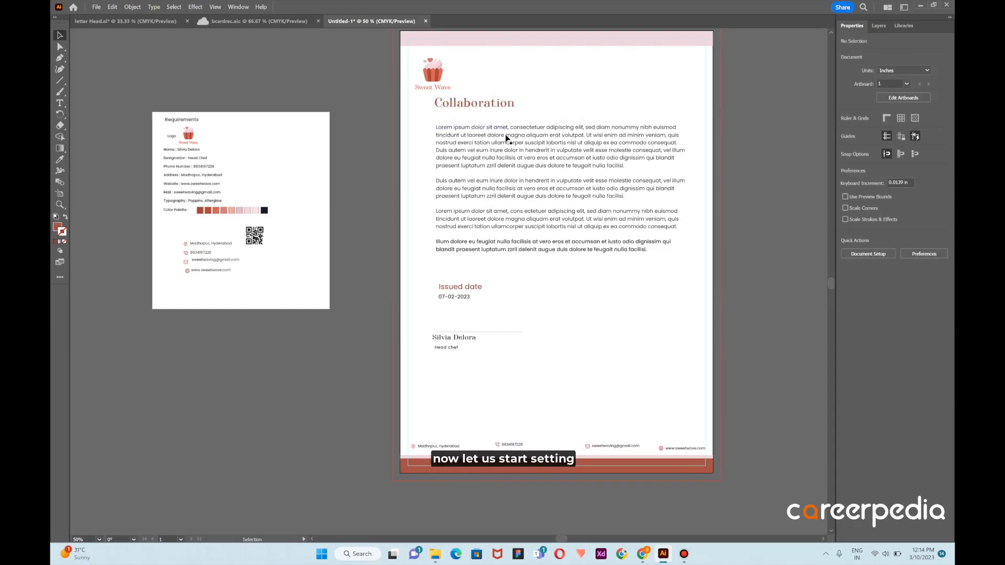
drag(432, 103, 478, 234)
key(ctrl+z)
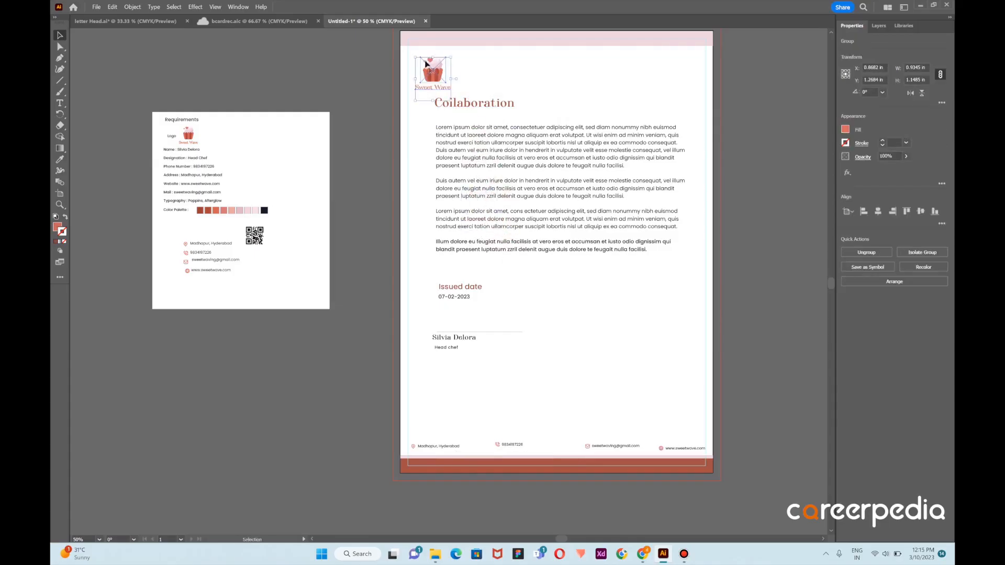
Left-align the logo, "Collaboration" heading, body text, issued date and signature block with one another
mouse_move(419, 51)
mouse_down()
mouse_move(449, 85)
mouse_move(522, 421)
mouse_up()
click(864, 211)
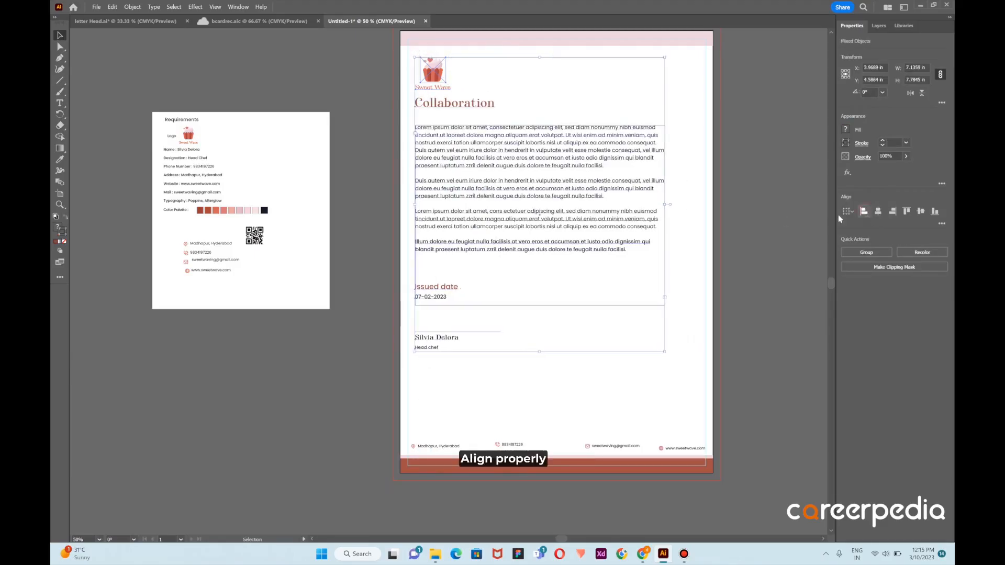
click(800, 202)
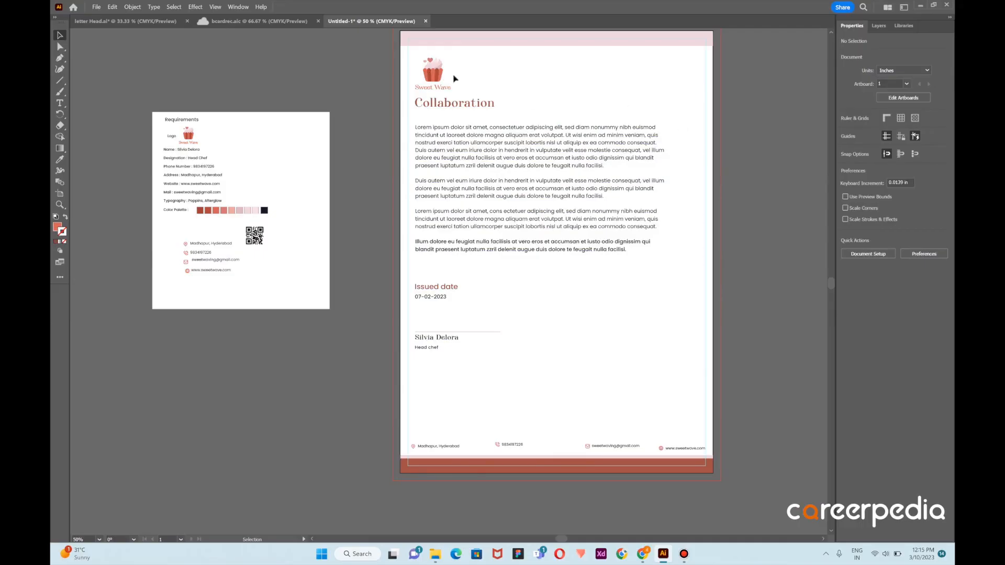
Group the logo, heading, body text, date and signature block, and center the group horizontally on the artboard
drag(513, 205, 560, 376)
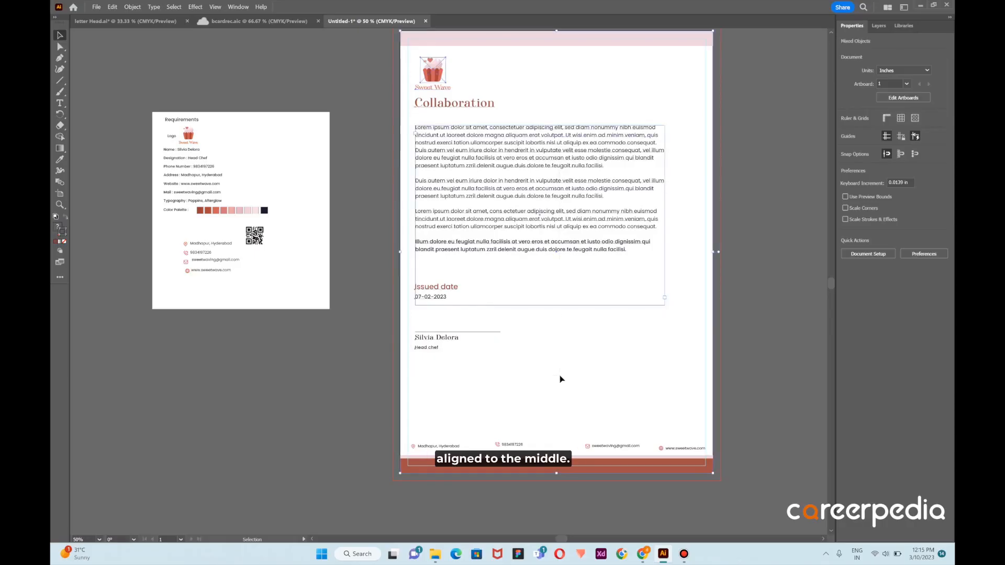
click(749, 128)
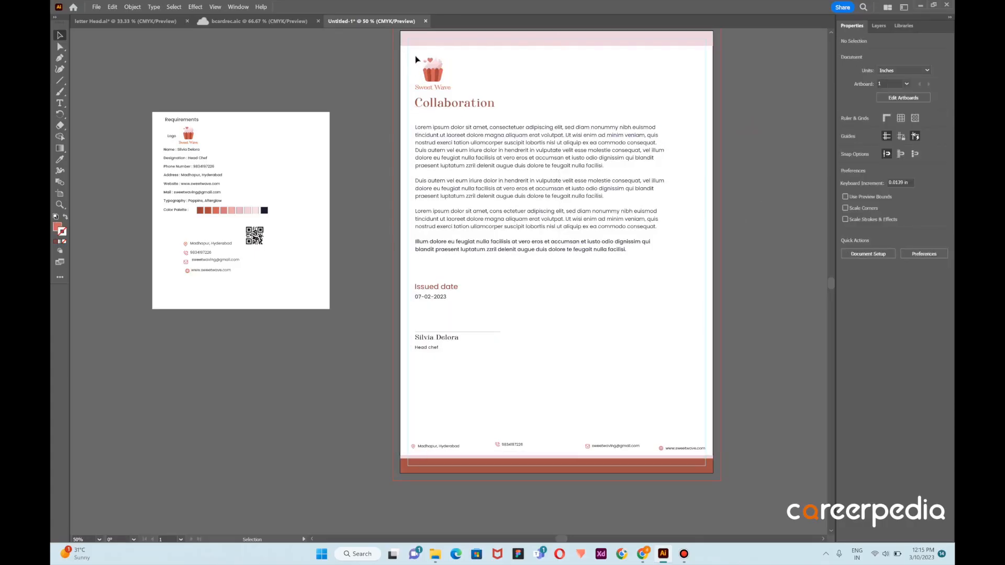
mouse_move(417, 56)
mouse_down()
mouse_move(492, 84)
mouse_move(527, 375)
mouse_up()
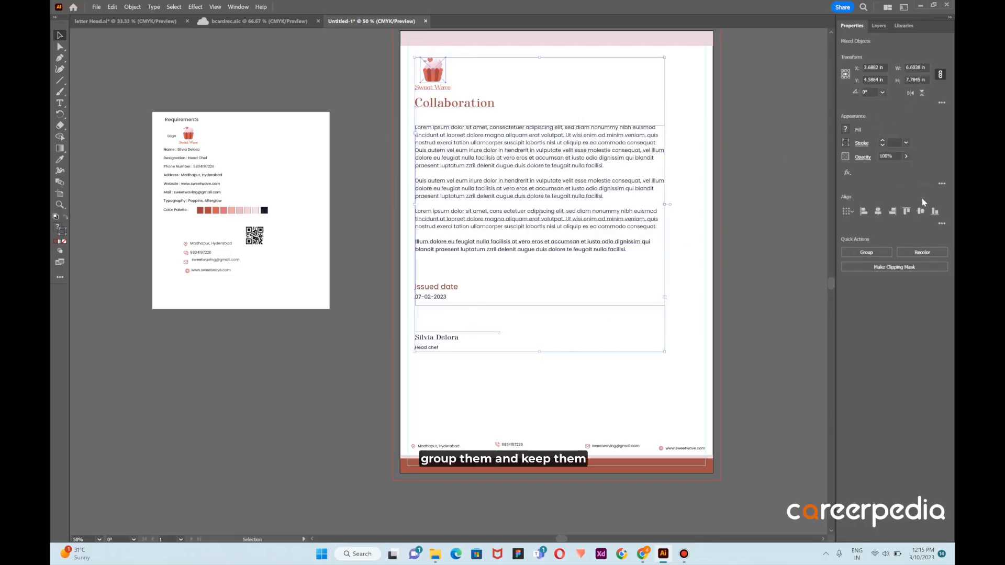
key(ctrl+g)
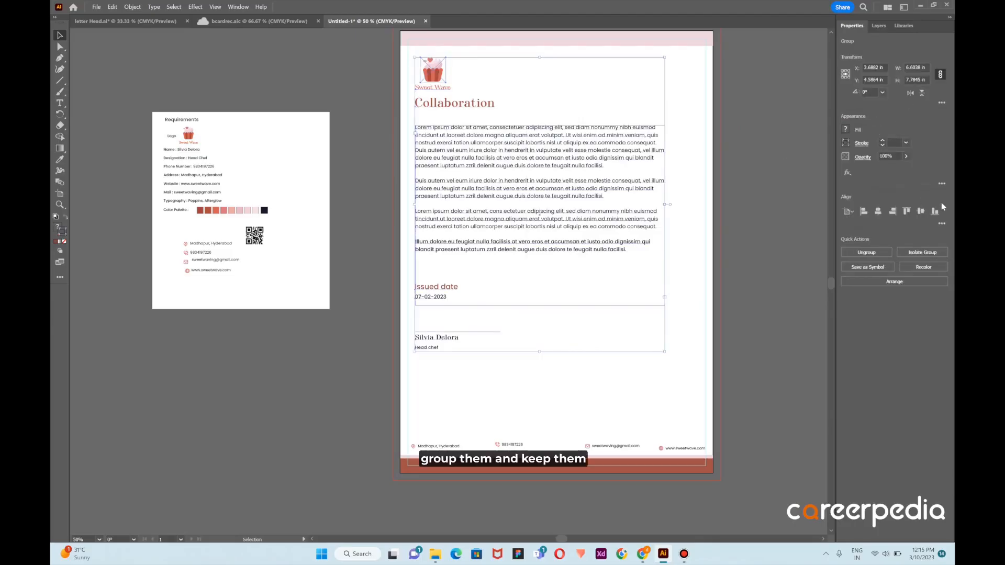
click(878, 211)
click(765, 204)
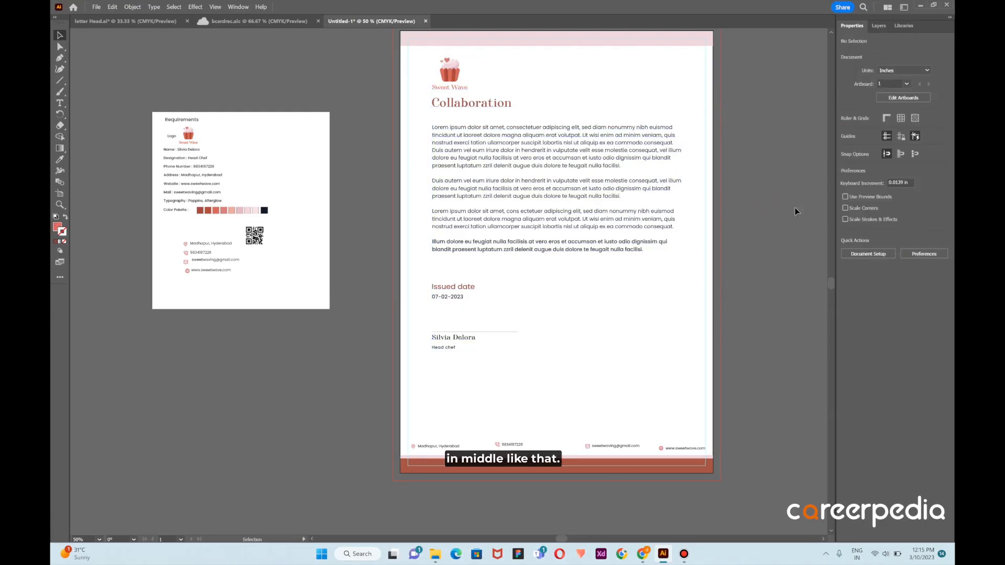
Ungroup the centered letter content so its elements can be moved separately
click(475, 105)
right_click(475, 105)
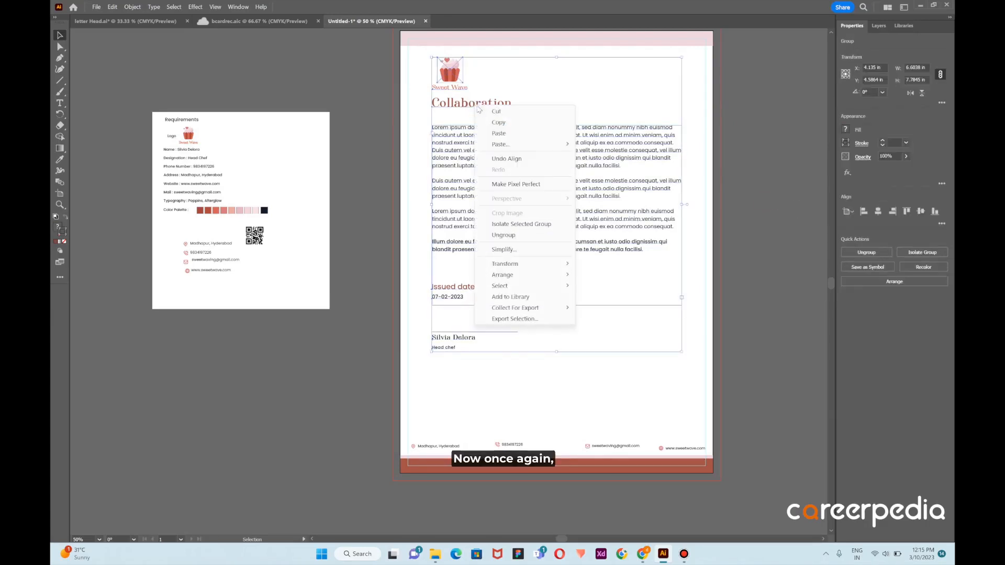
click(532, 235)
click(747, 145)
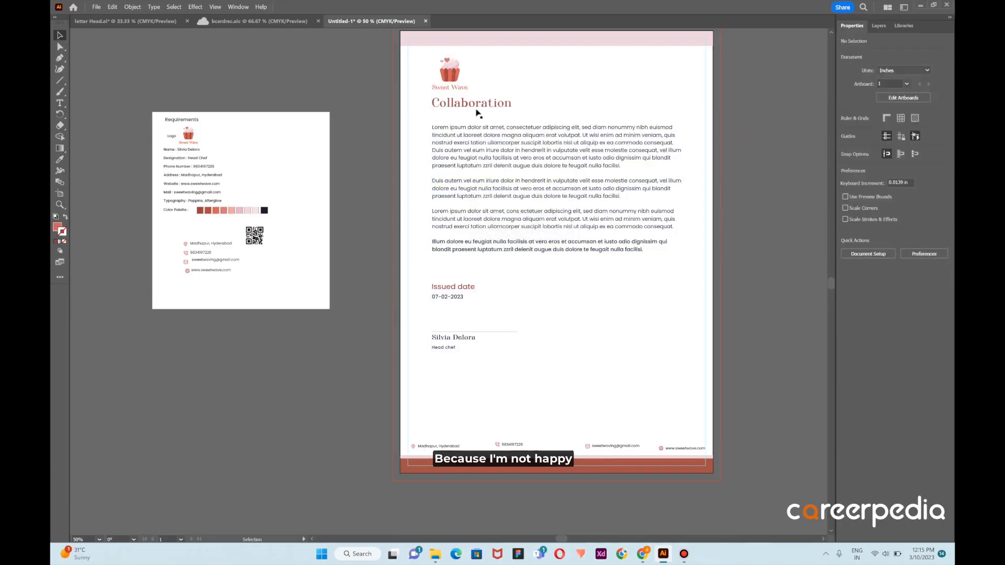
Move the heading, body text, issued date and signature block down to widen the spacing between them
drag(453, 104, 452, 111)
drag(457, 126, 460, 174)
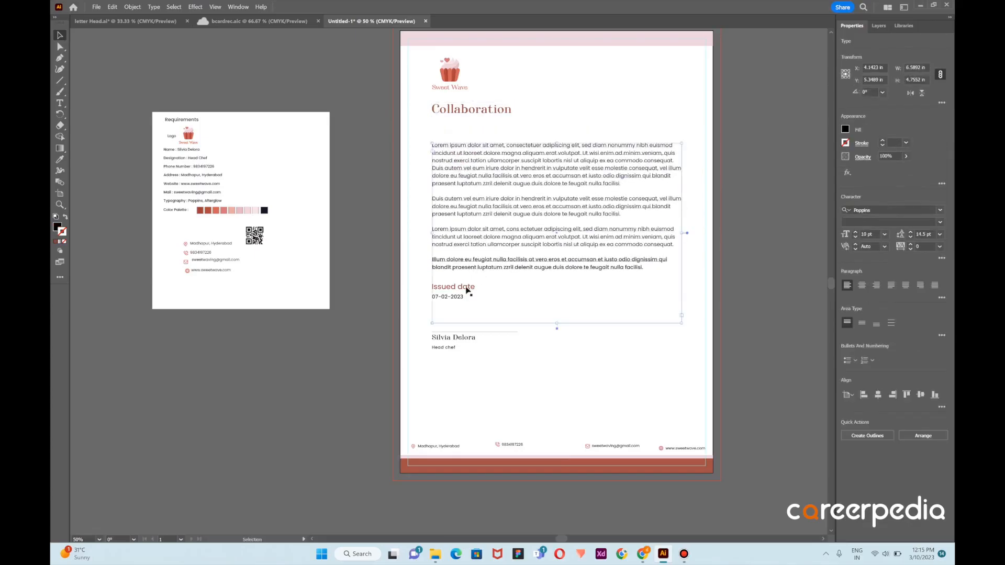
drag(461, 289, 456, 317)
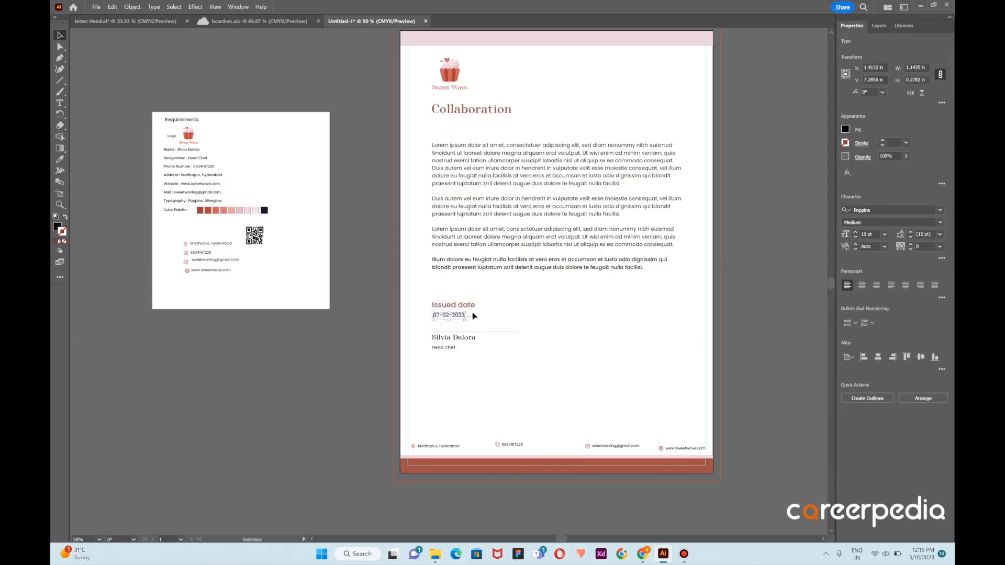
click(484, 350)
drag(455, 361, 453, 357)
click(545, 292)
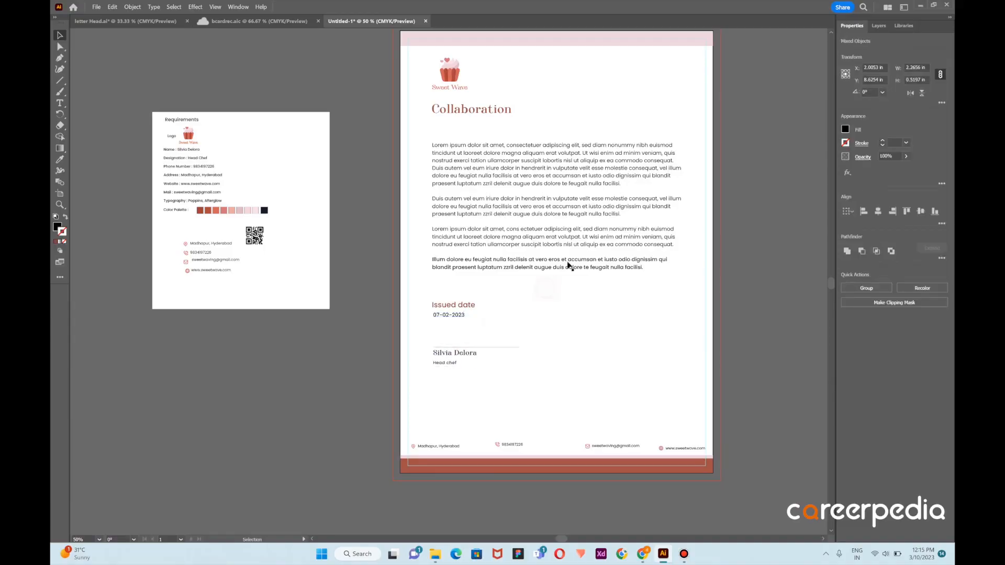
scroll(444, 328, up, 3)
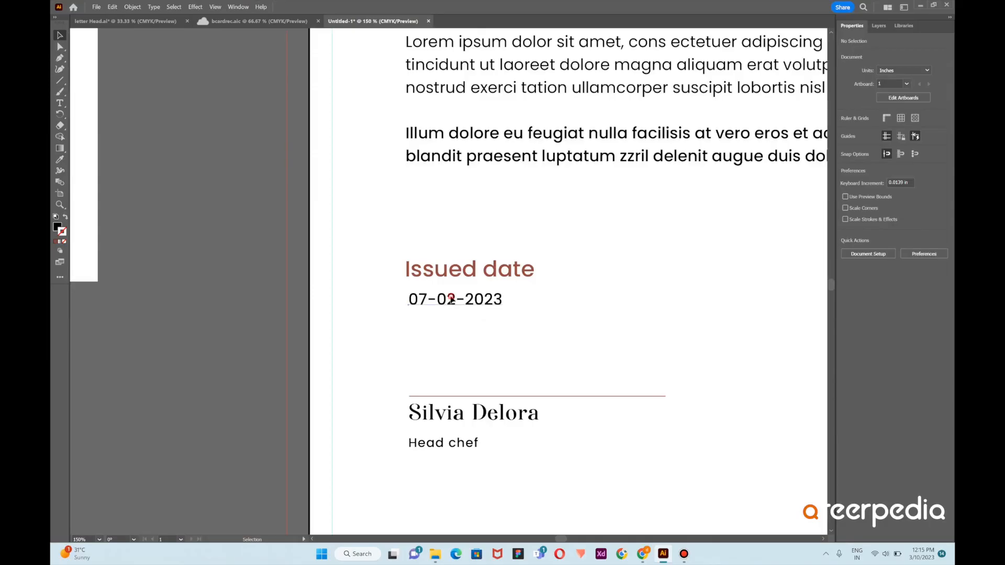
Move the date value slightly down below "Issued date" and move the "Head chef" title further below the signatory's name
drag(452, 299, 449, 306)
scroll(451, 307, down, 2)
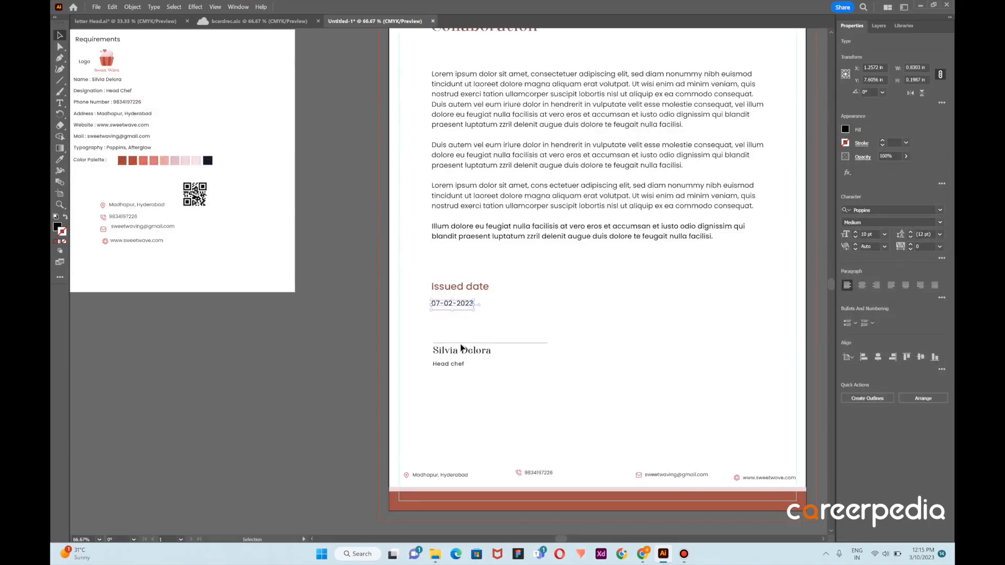
mouse_move(454, 365)
mouse_down()
mouse_move(457, 387)
mouse_move(454, 363)
mouse_up()
scroll(626, 255, down, 1)
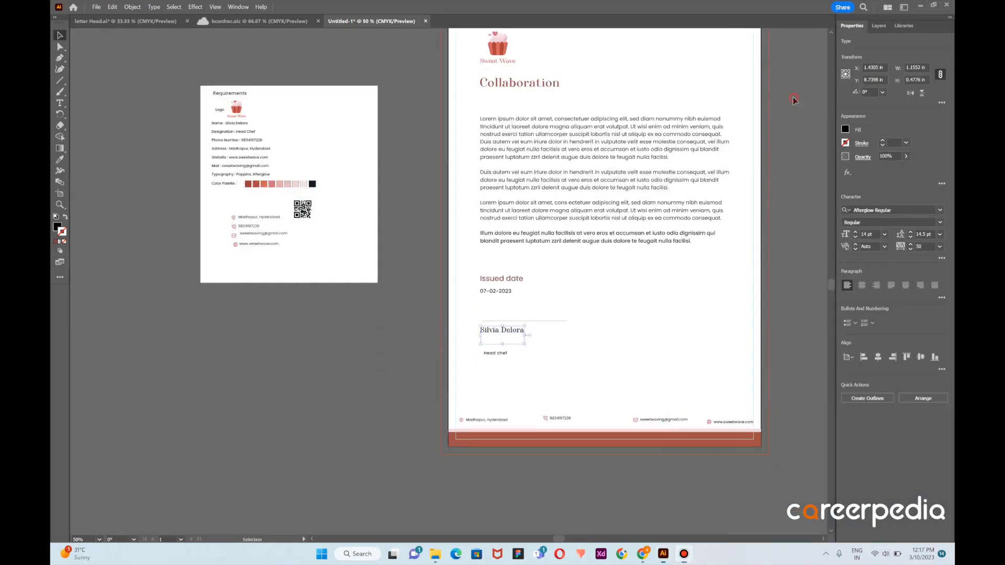
Move the "Collaboration" heading down, closer to the body text
click(569, 93)
drag(551, 88, 554, 101)
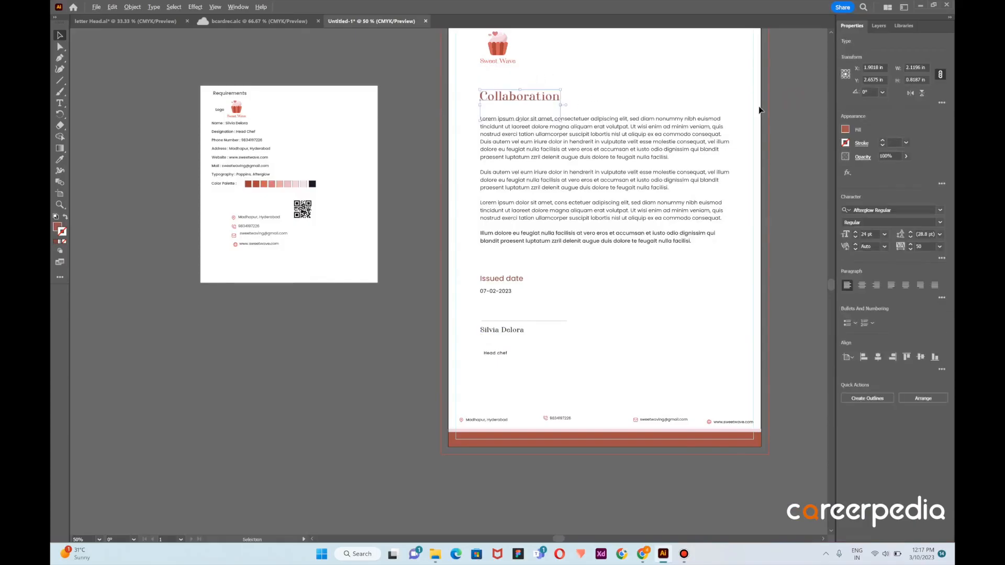
scroll(758, 107, right, 3)
scroll(660, 106, down, 1)
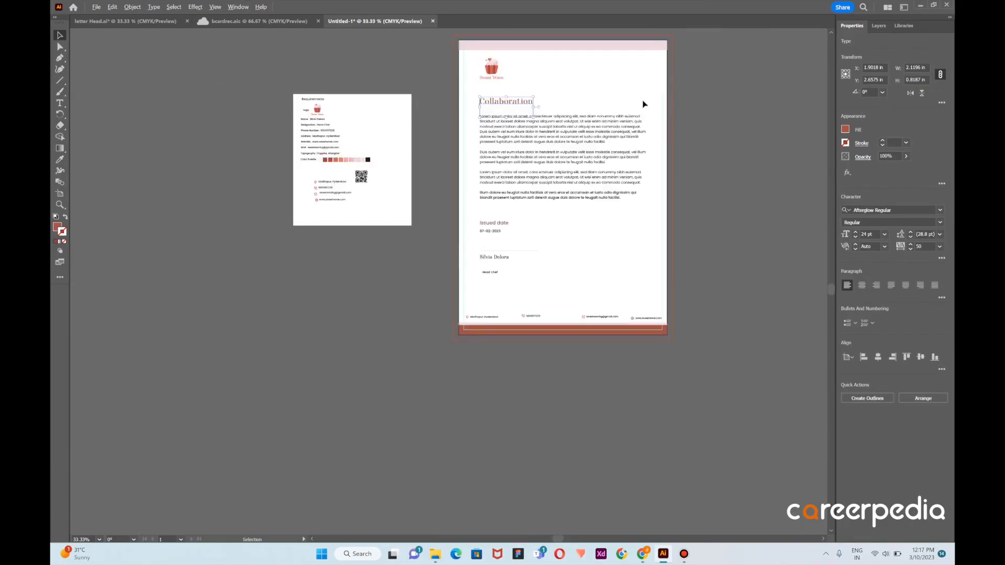
scroll(654, 89, up, 2)
scroll(654, 78, down, 1)
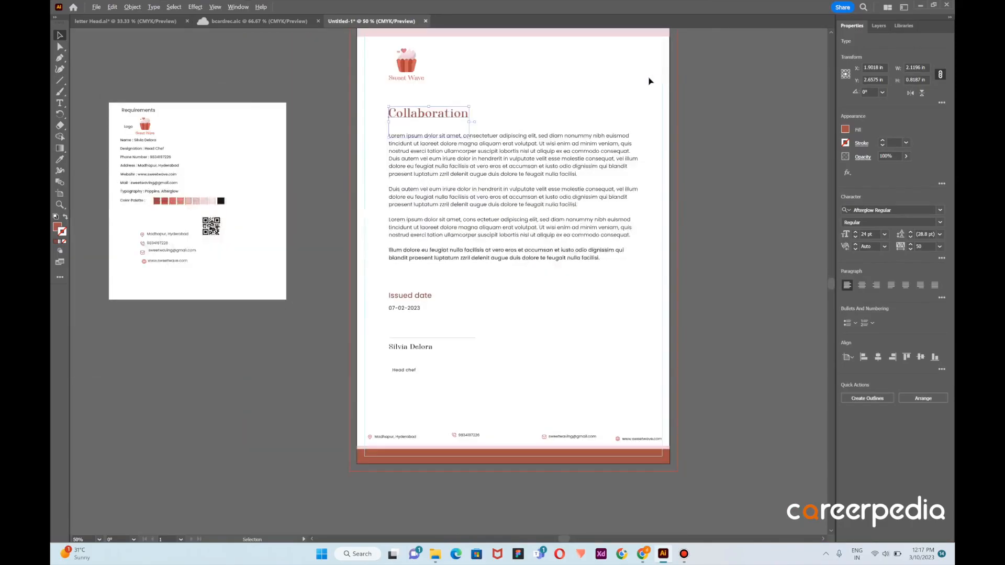
click(507, 99)
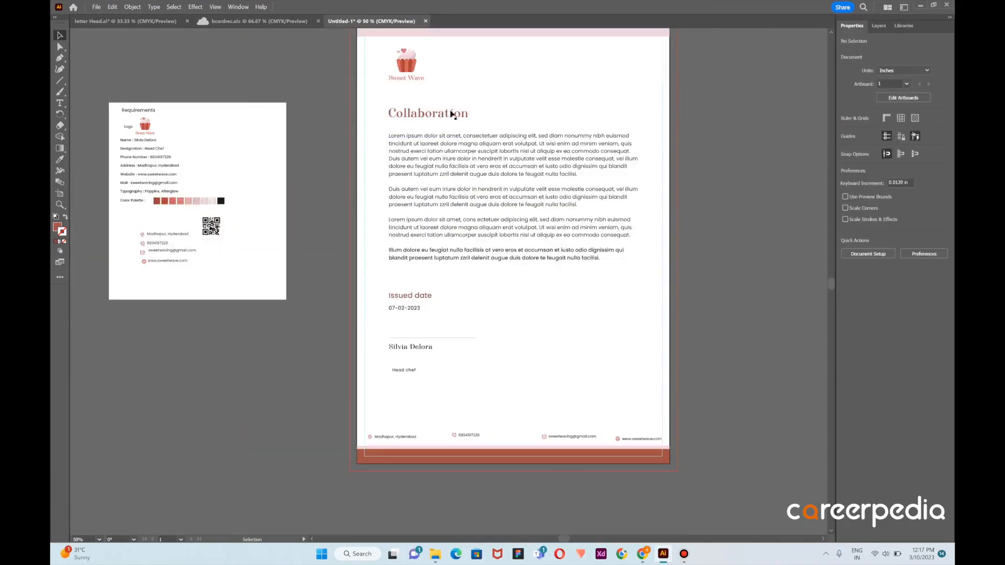
Reposition the signature line and signatory's name below the date, and place the "Head chef" title directly beneath the name
click(414, 299)
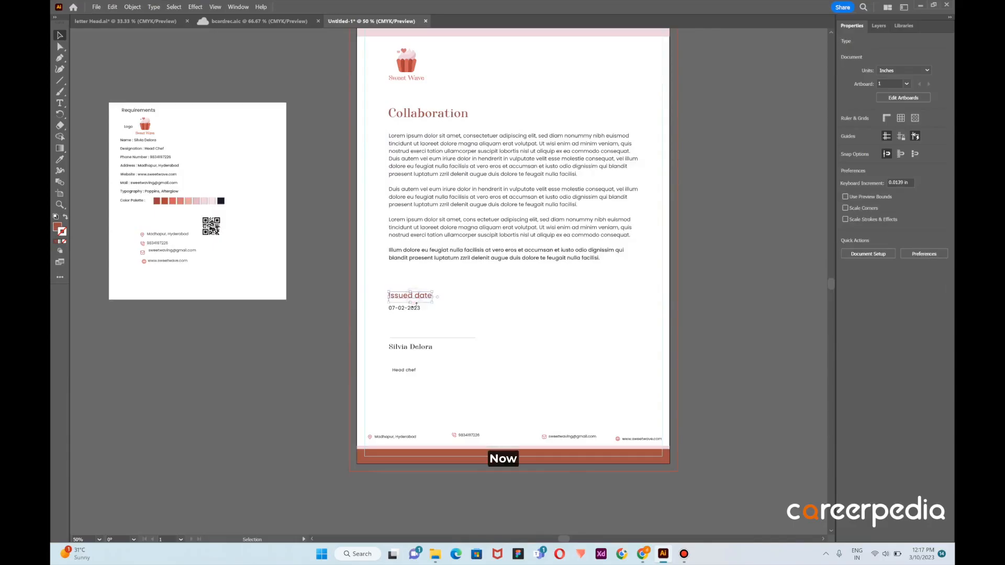
click(412, 313)
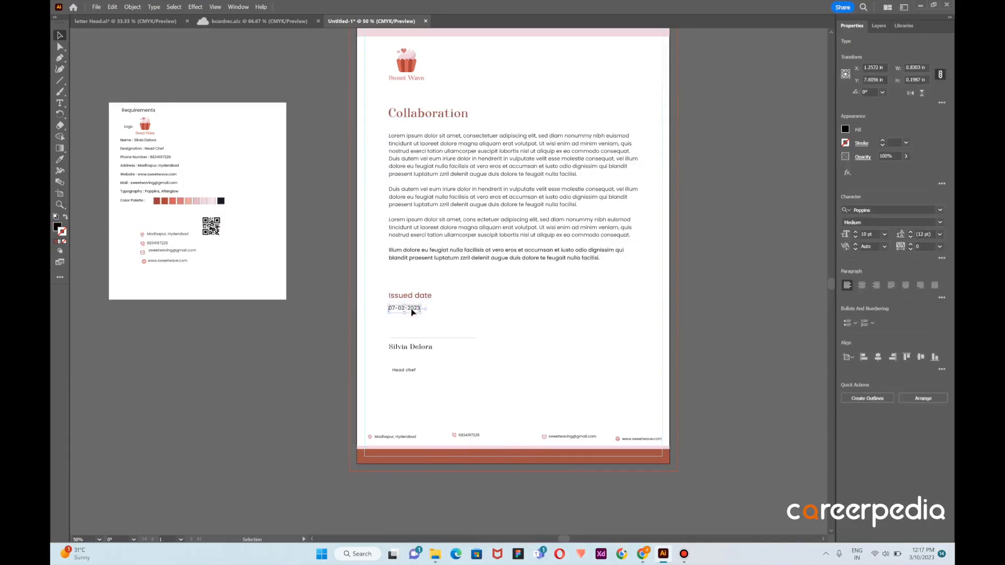
mouse_move(412, 312)
mouse_down()
mouse_move(421, 343)
mouse_move(408, 348)
mouse_move(405, 369)
mouse_up()
click(419, 343)
drag(381, 100, 491, 354)
click(415, 376)
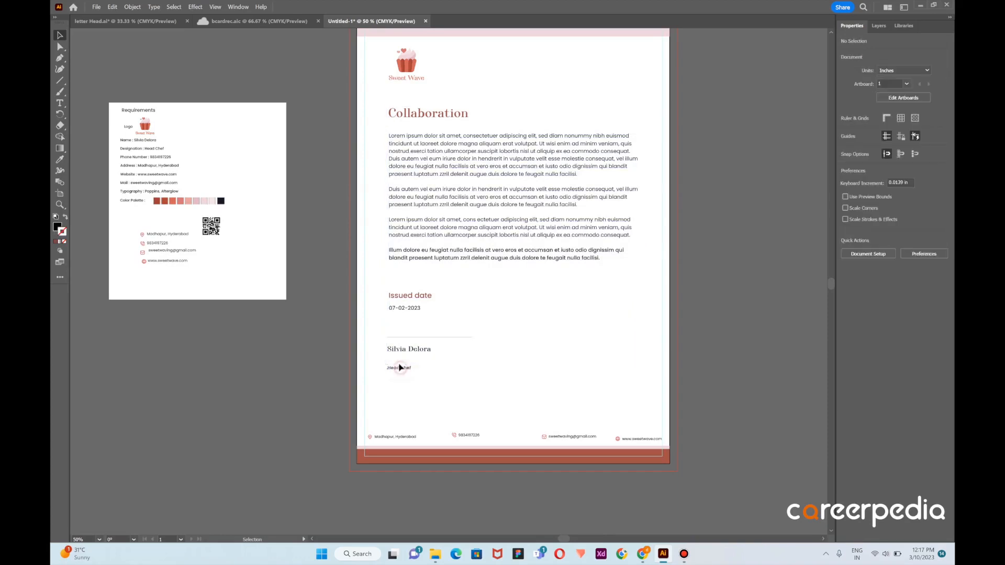
drag(400, 368, 408, 362)
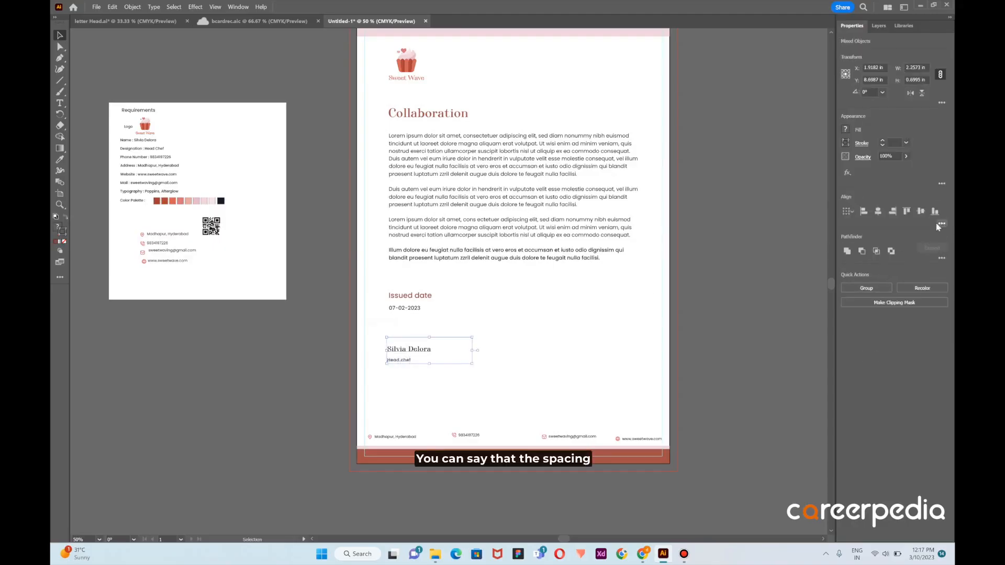
Distribute the signature line, signatory's name and "Head chef" title evenly by their vertical centers
click(938, 225)
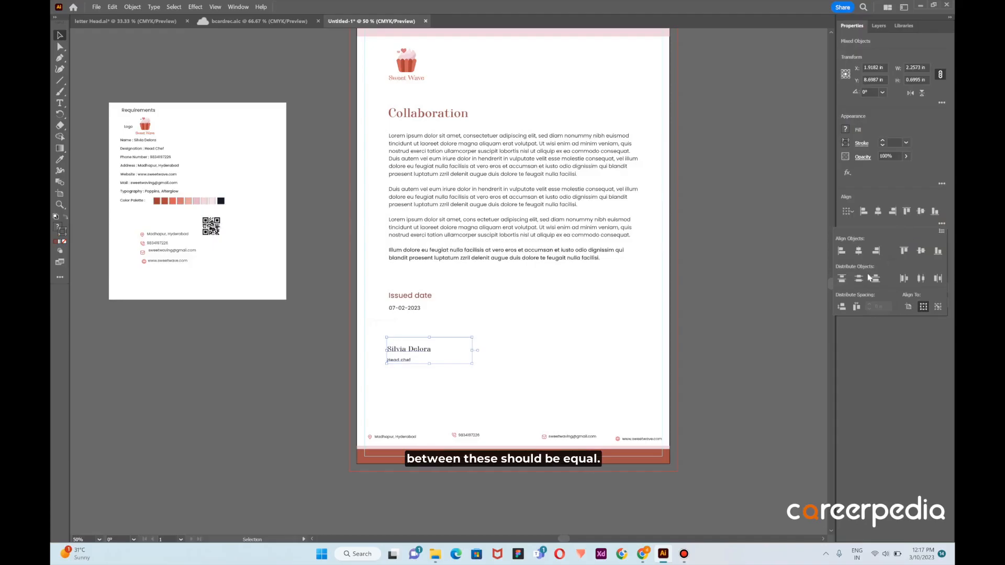
click(860, 279)
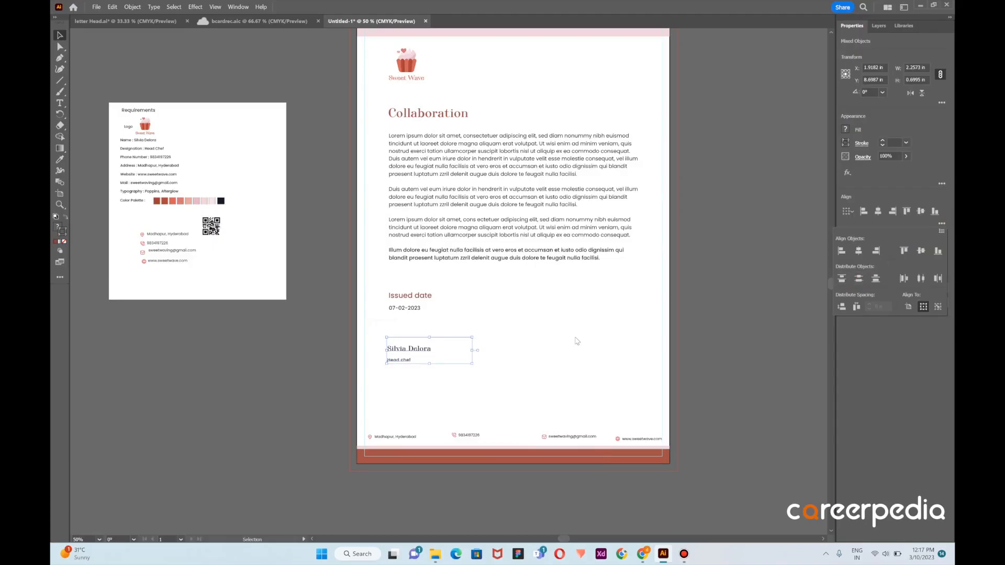
click(513, 338)
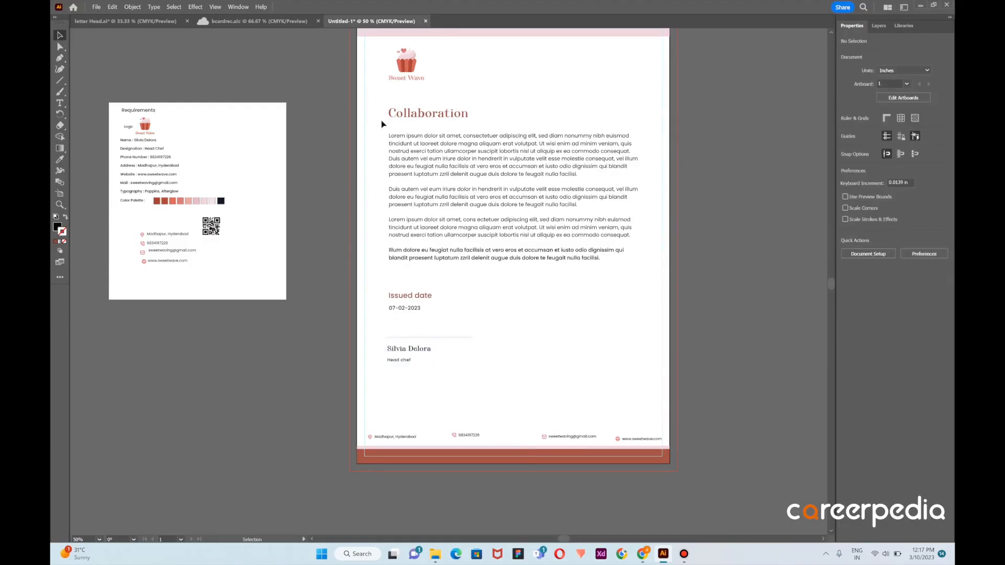
key(ctrl+a)
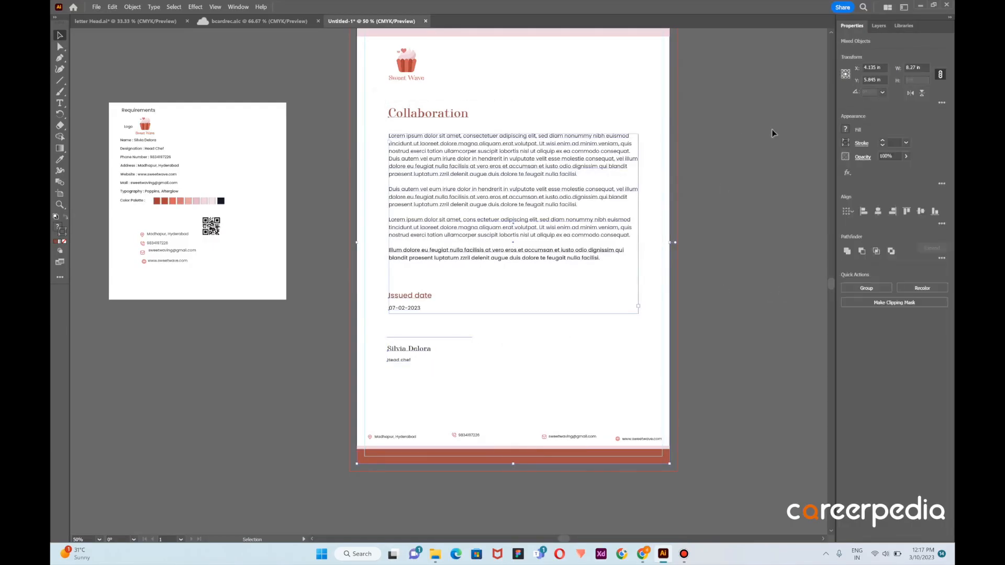
click(864, 211)
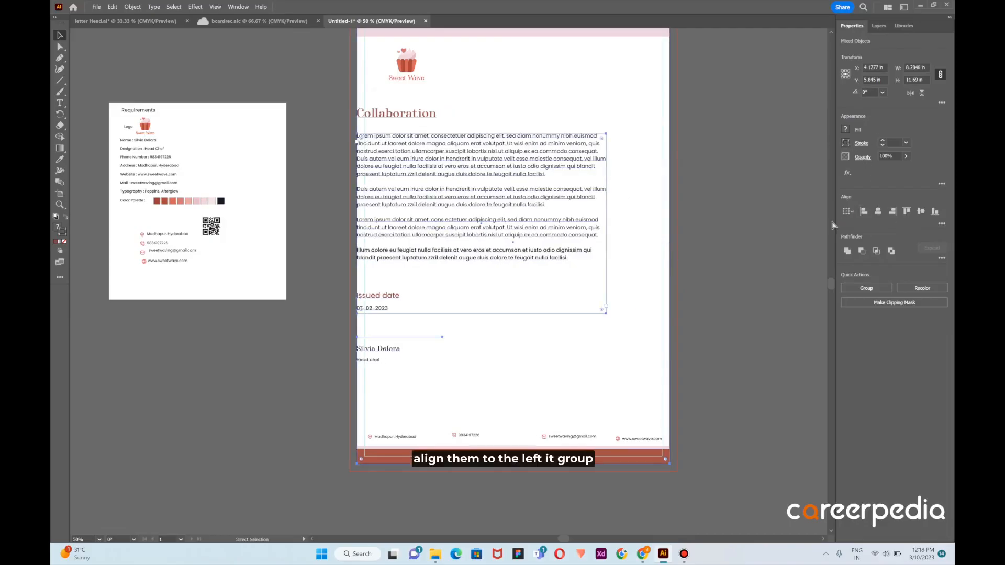
key(ctrl+g)
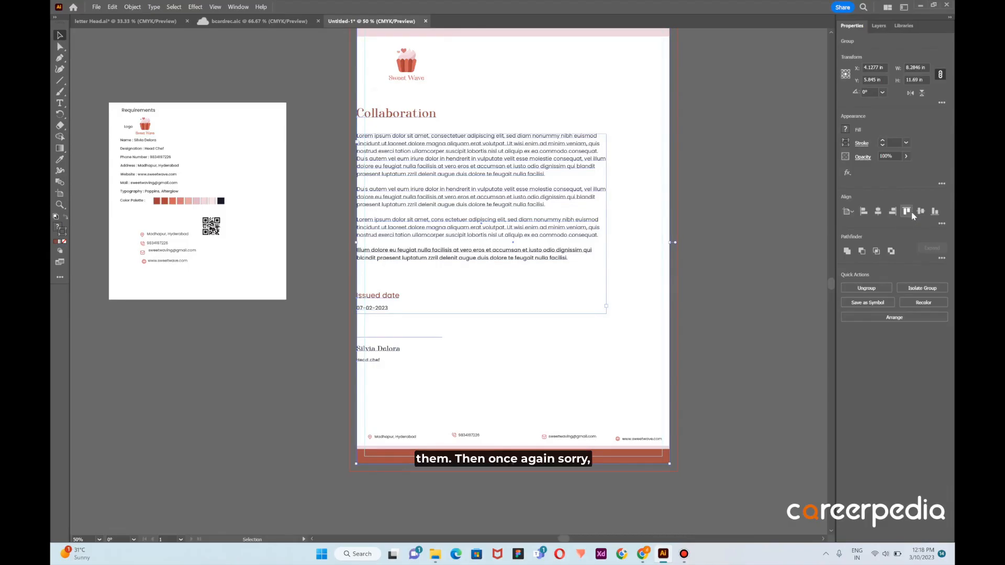
key(ctrl+z)
key(ctrl+z)
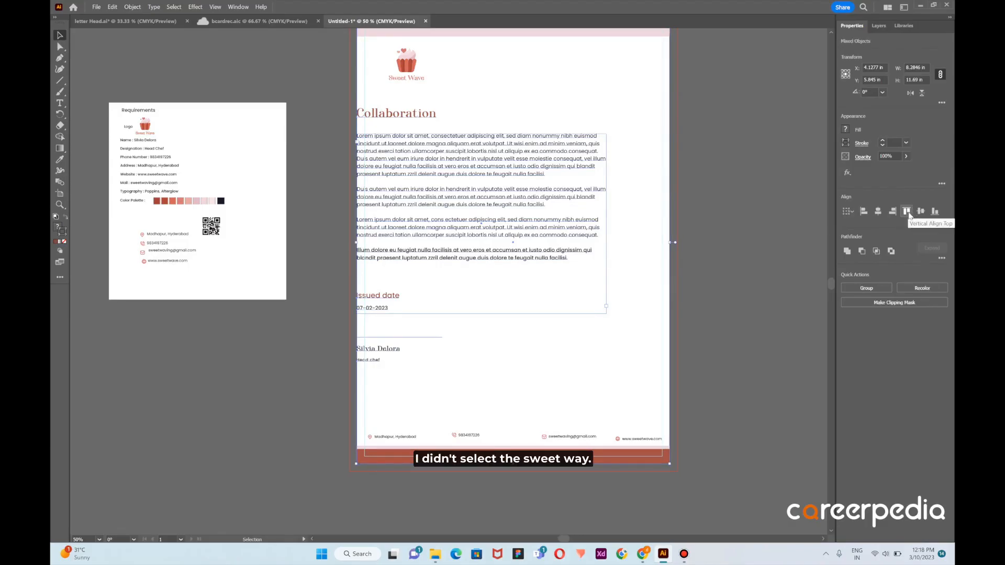
click(558, 81)
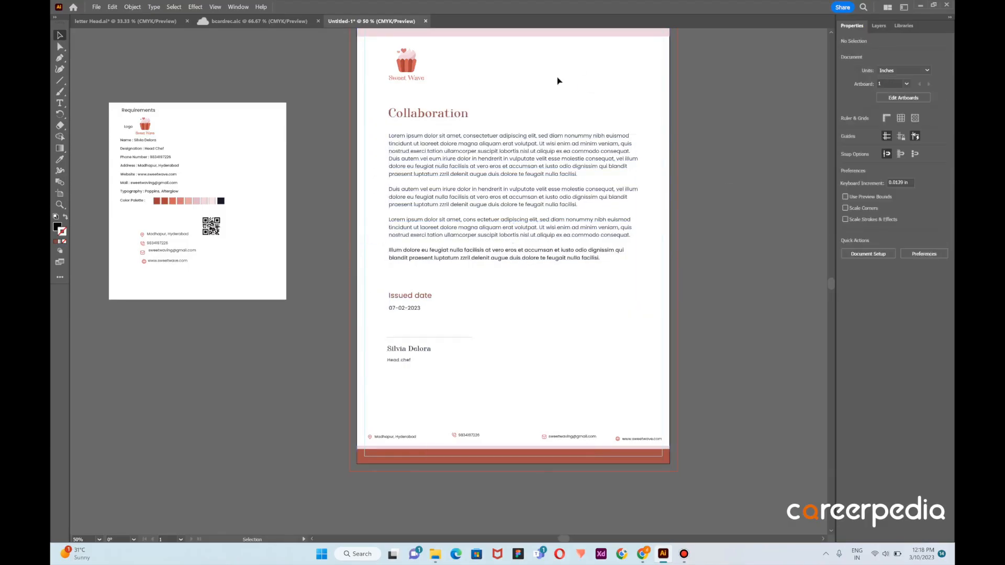
key(ctrl+z)
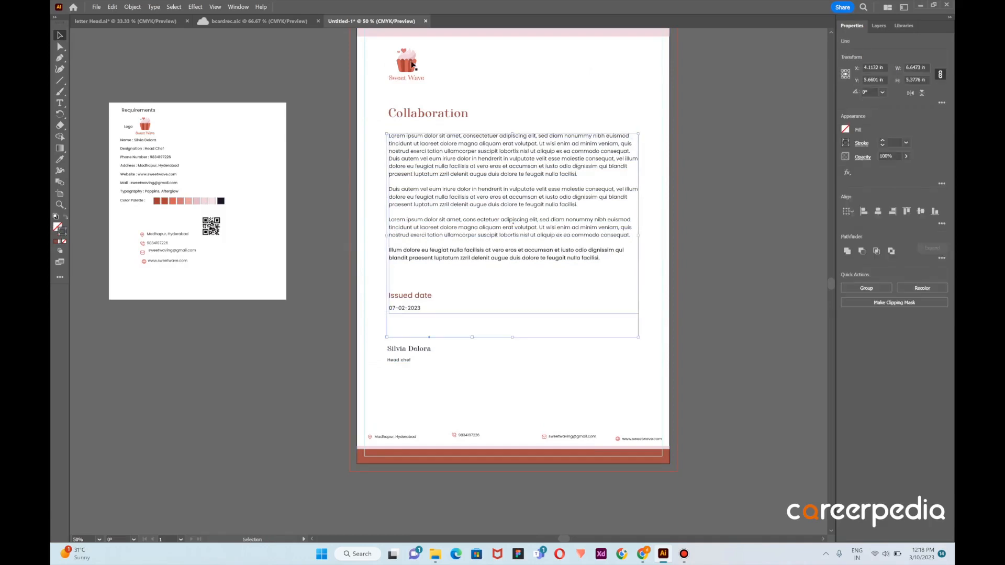
Left-align the logo, heading, body text, issued date and signature block with one another and group them
click(387, 87)
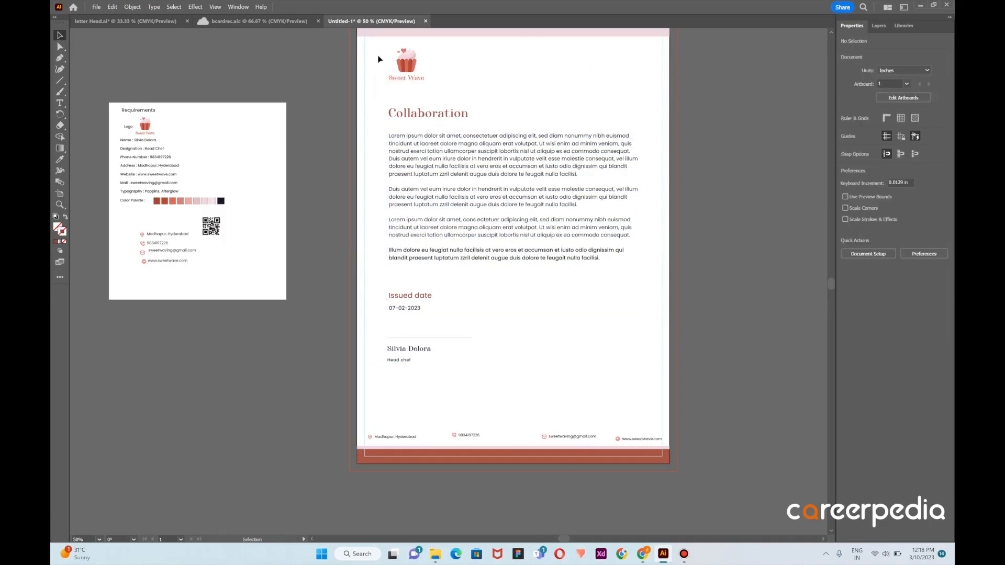
mouse_move(380, 60)
mouse_down()
mouse_move(463, 183)
mouse_move(503, 390)
mouse_up()
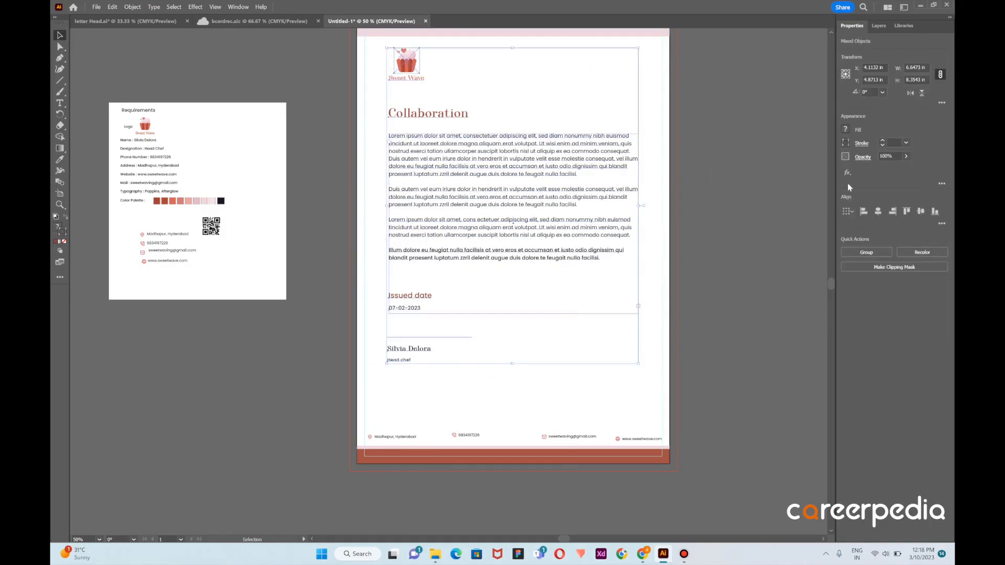
click(863, 212)
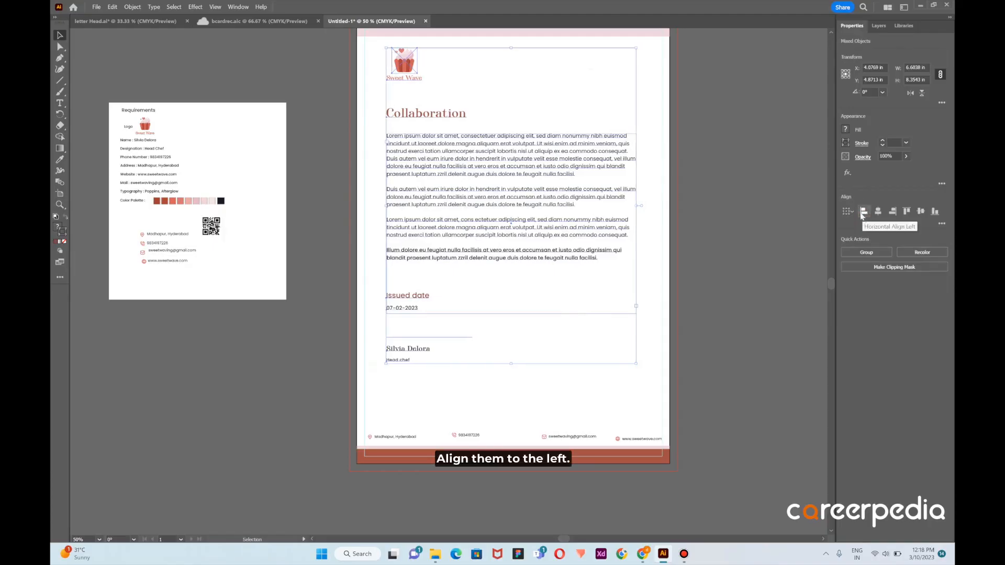
key(ctrl+g)
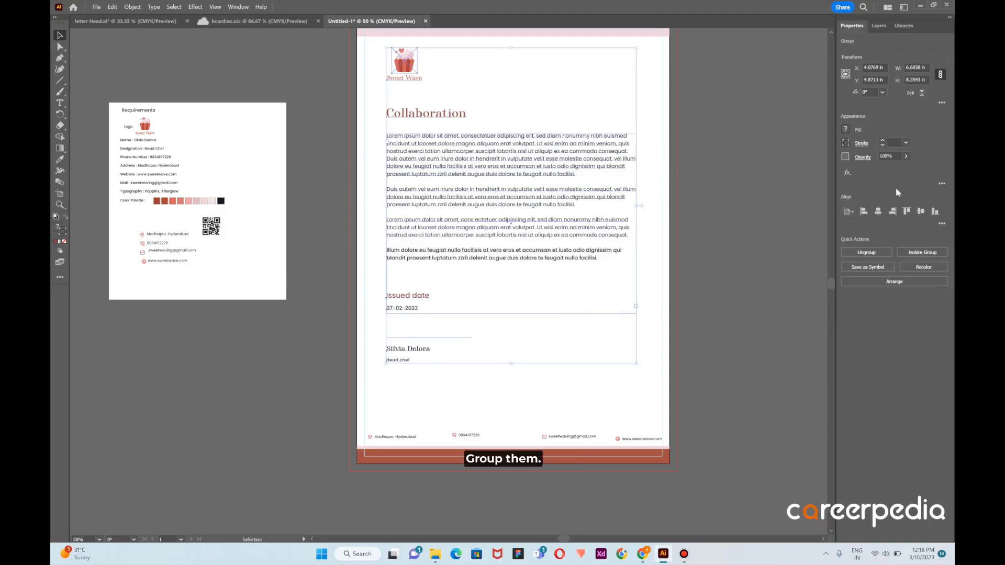
click(921, 212)
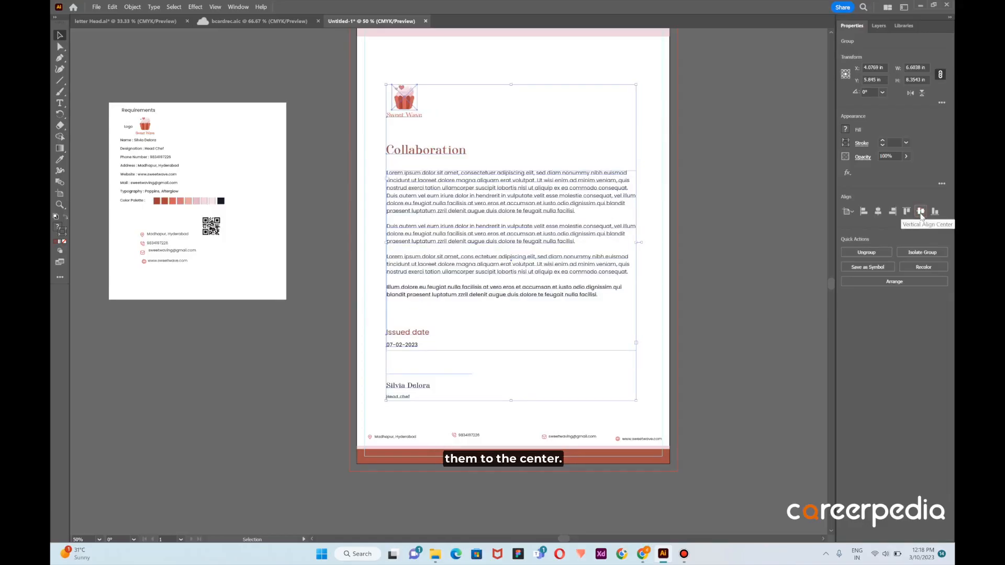
click(878, 211)
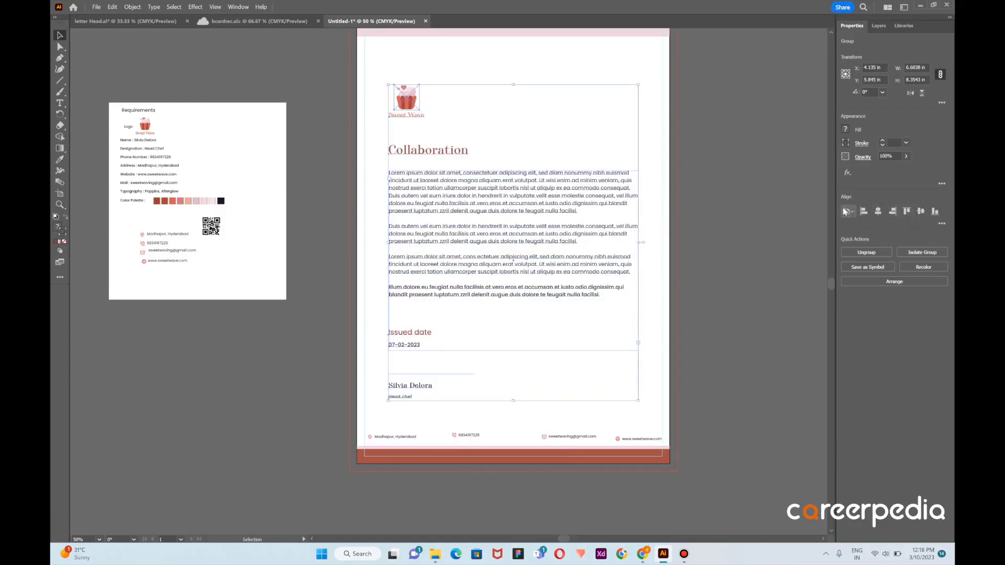
key(ctrl+z)
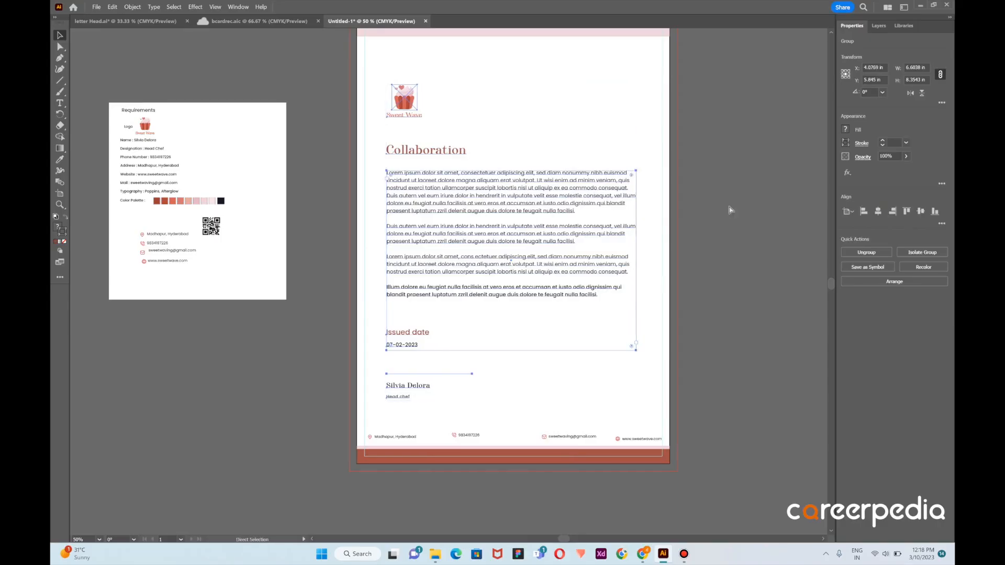
key(ctrl+z)
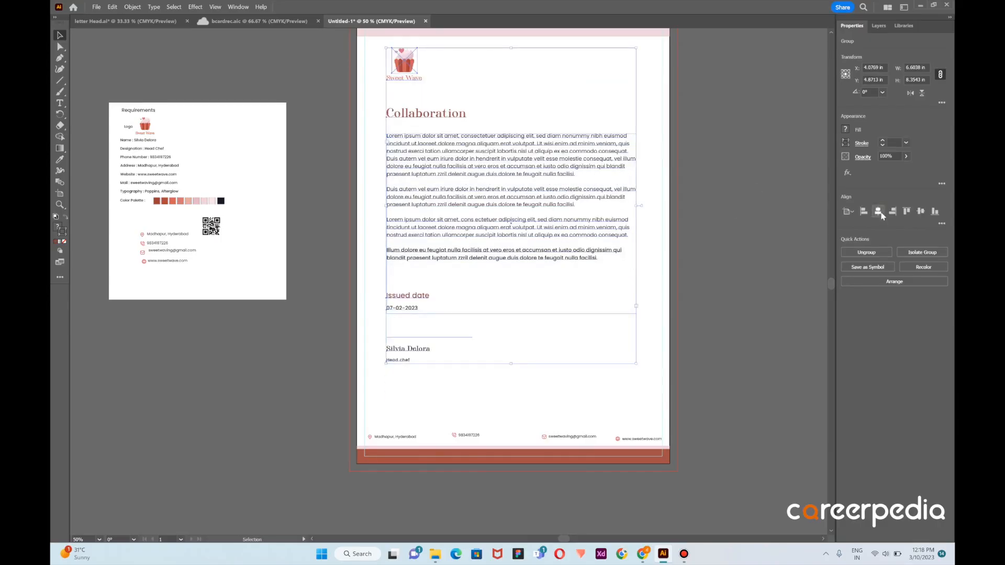
Center the grouped letter content horizontally on the artboard, keeping its vertical position
click(880, 212)
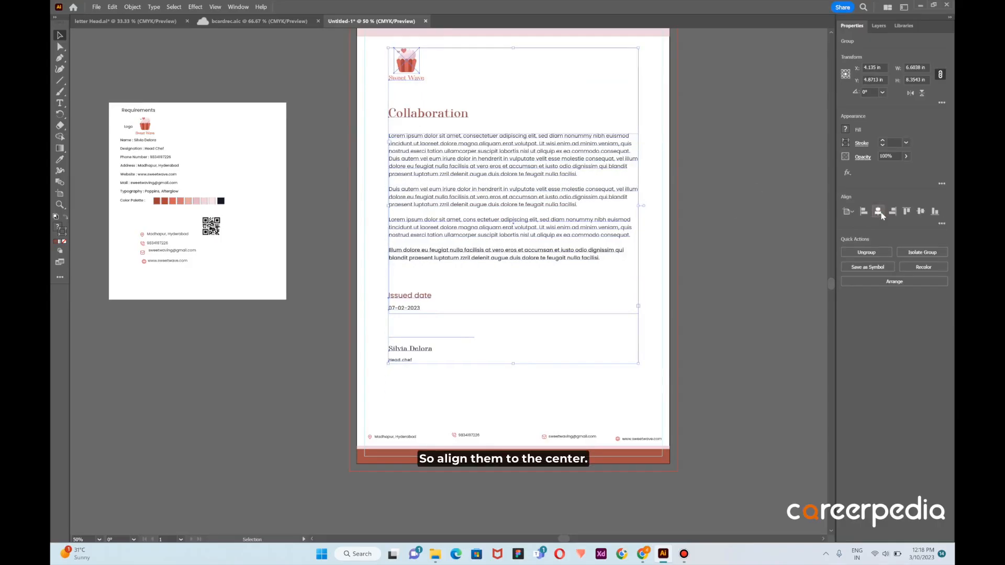
click(734, 218)
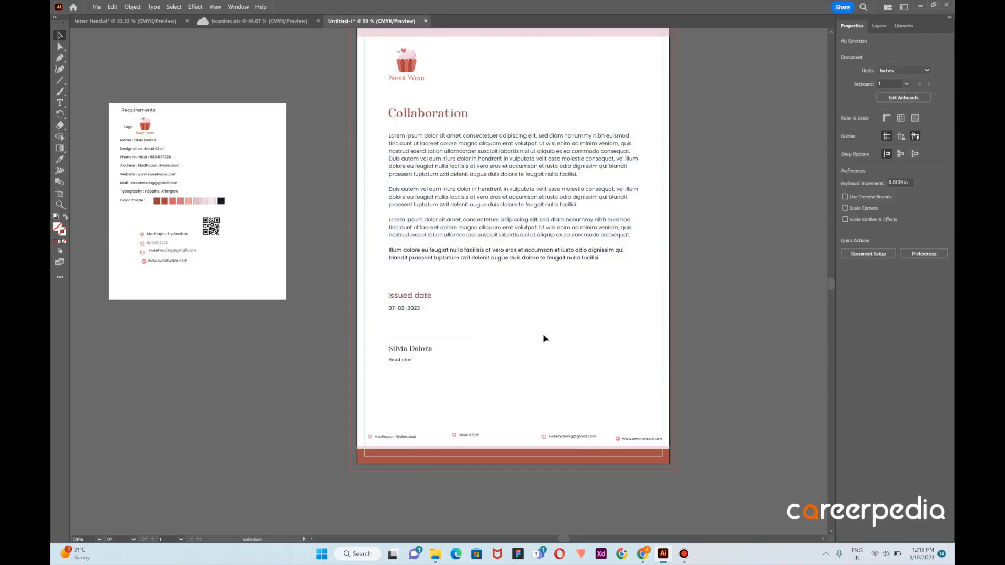
Move the four contact details up from the bottom bands and align them vertically in one straight row
scroll(543, 339, up, 1)
click(648, 420)
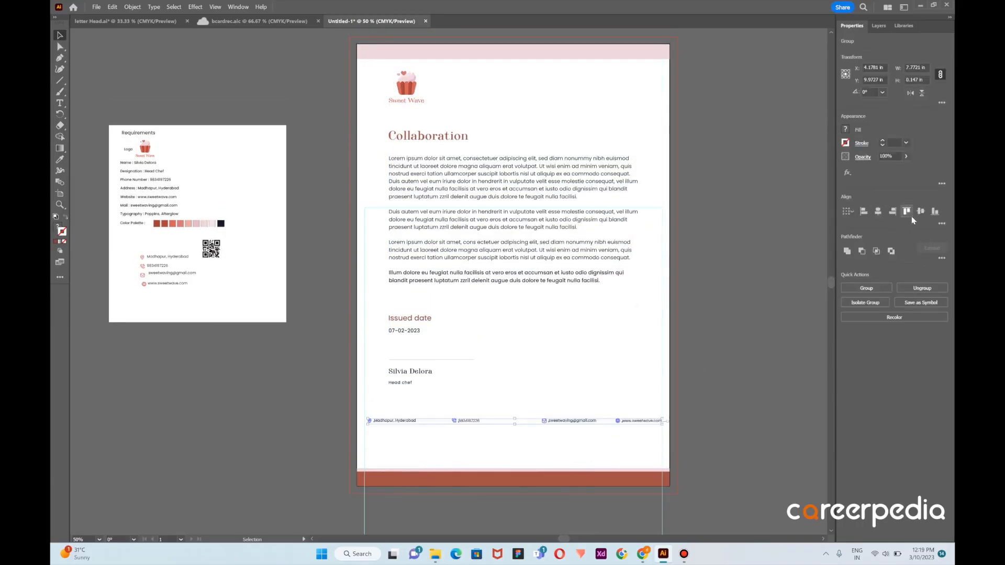
click(564, 385)
Distribute the address, phone, e-mail and website items evenly across the row by their horizontal centers
click(412, 420)
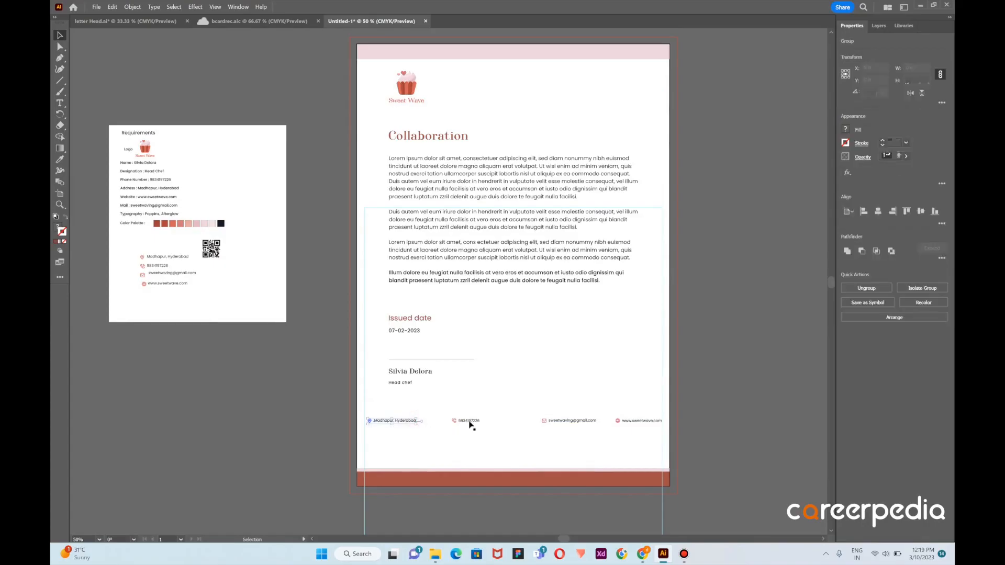
shift+click(470, 421)
shift+click(555, 421)
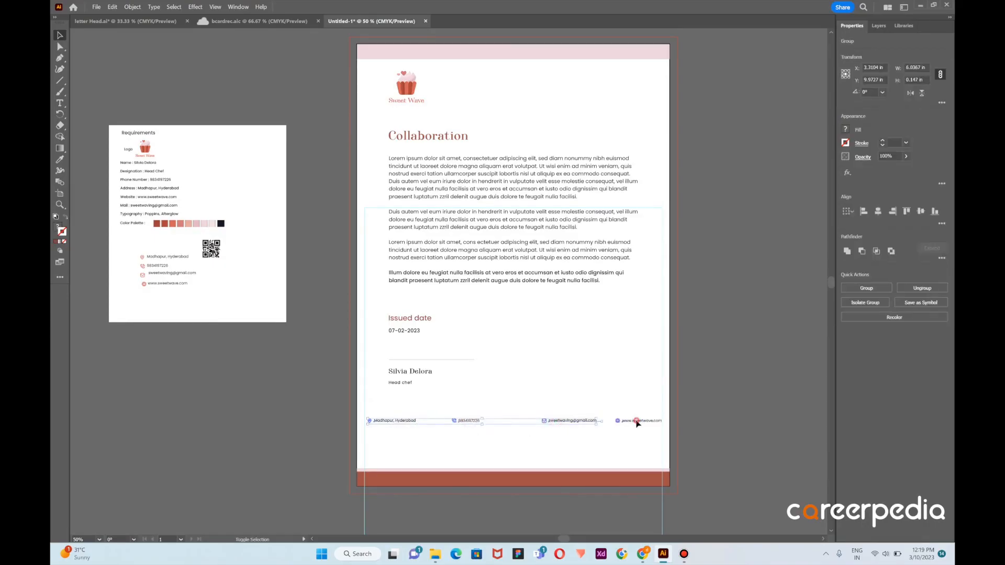
shift+click(637, 422)
click(942, 224)
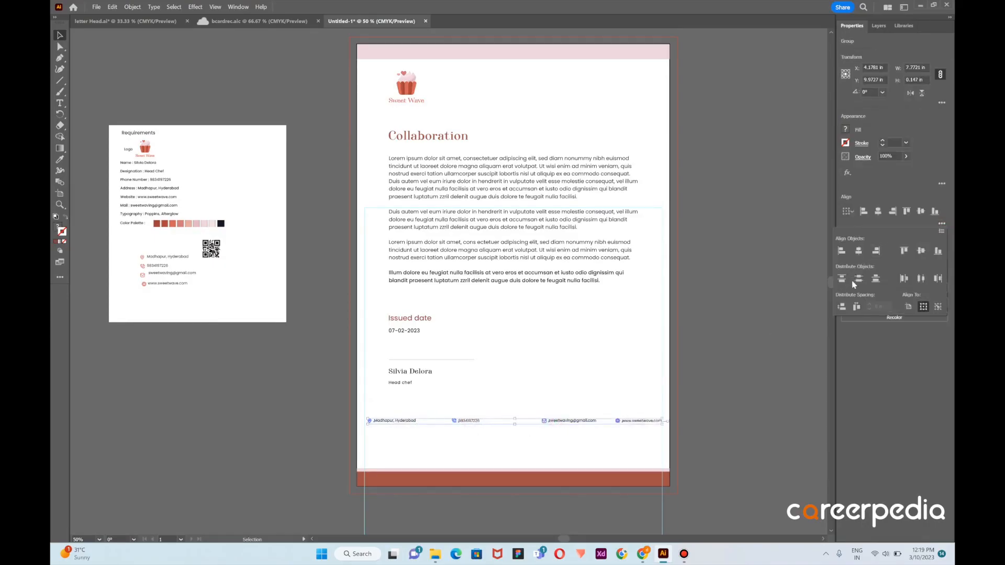
click(920, 279)
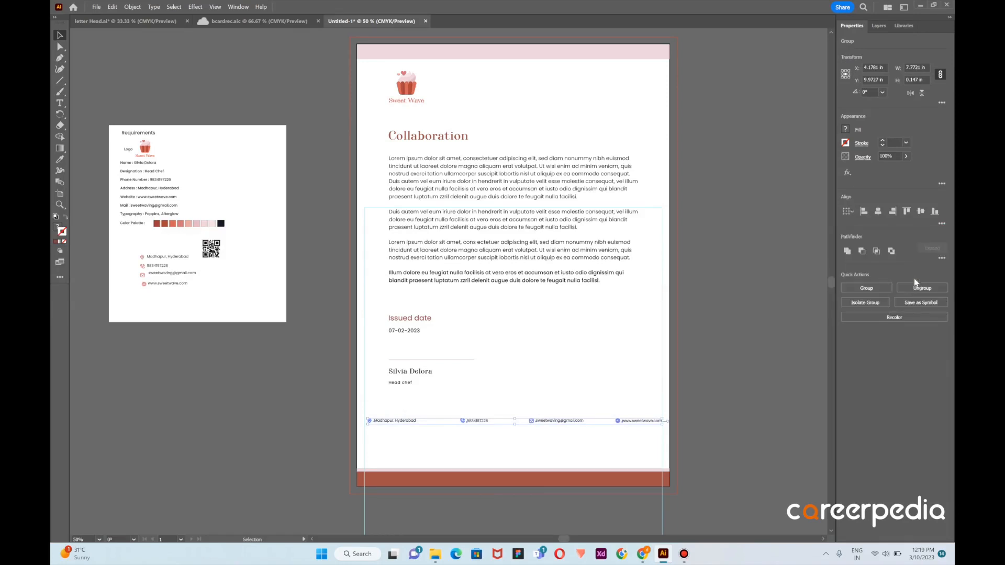
click(942, 224)
Move the contact details row down to just above the bottom bands and group its four items
drag(573, 422, 568, 463)
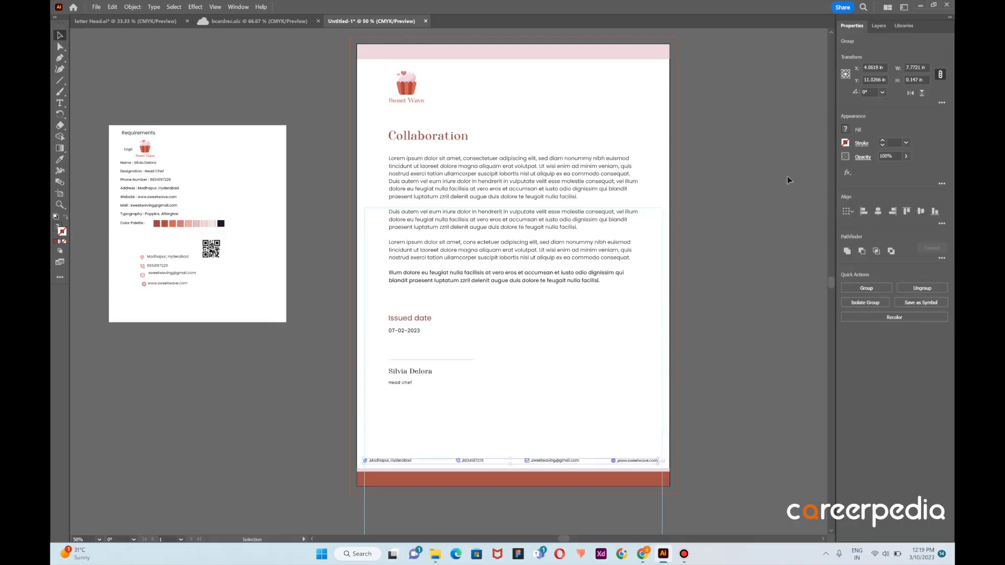
click(879, 211)
key(ctrl+z)
key(ctrl+g)
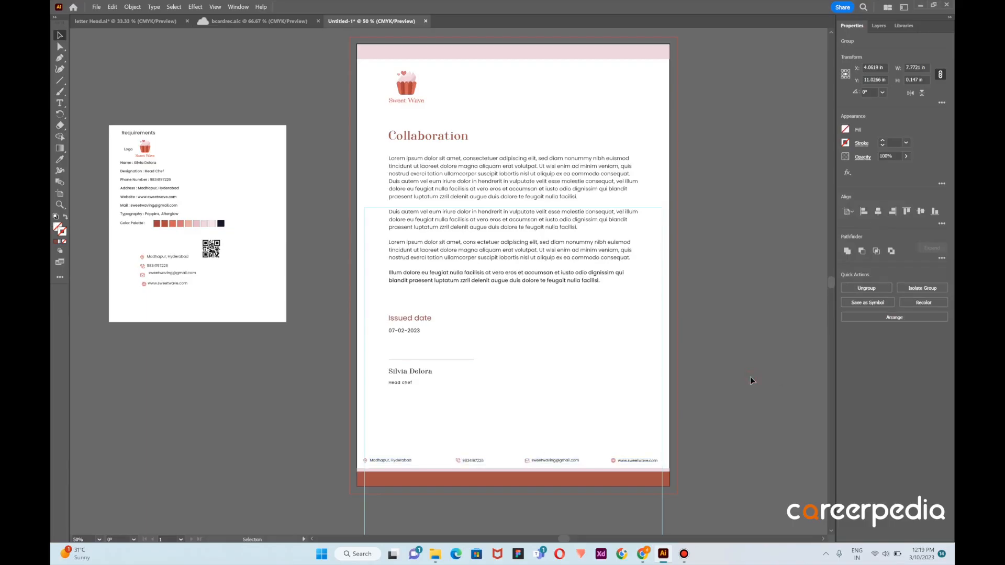
Center the grouped contact details row horizontally on the artboard
click(751, 380)
click(629, 464)
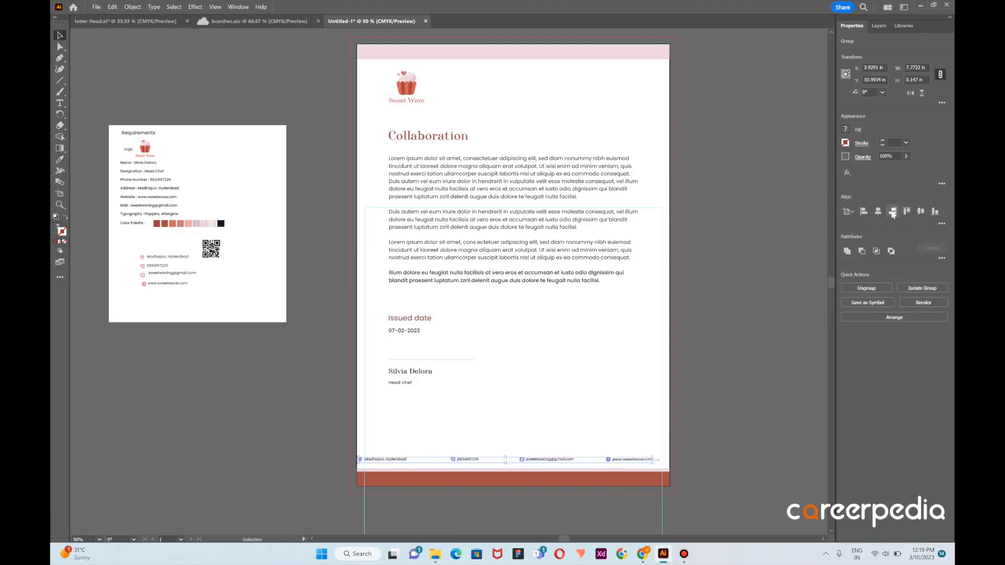
click(878, 211)
click(793, 267)
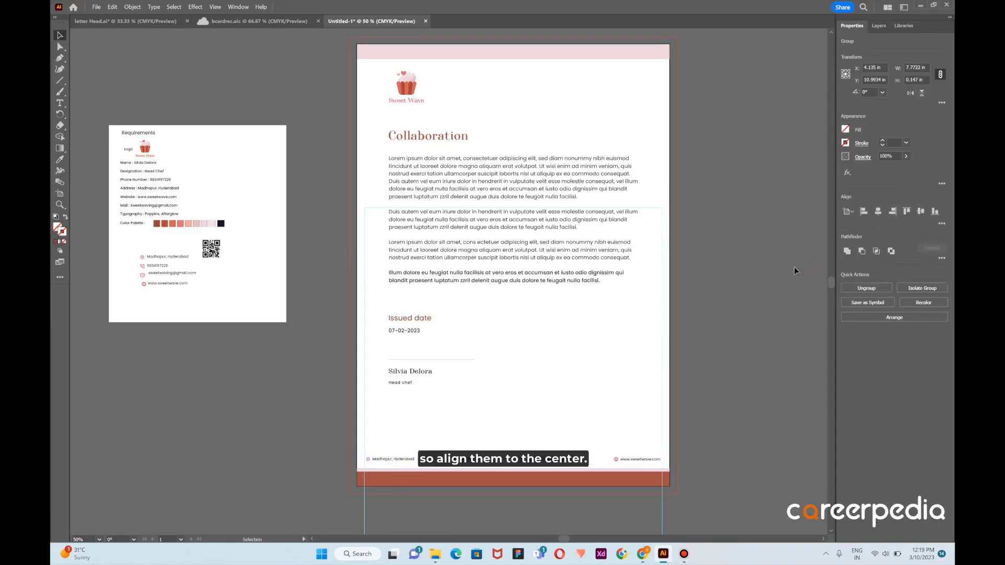